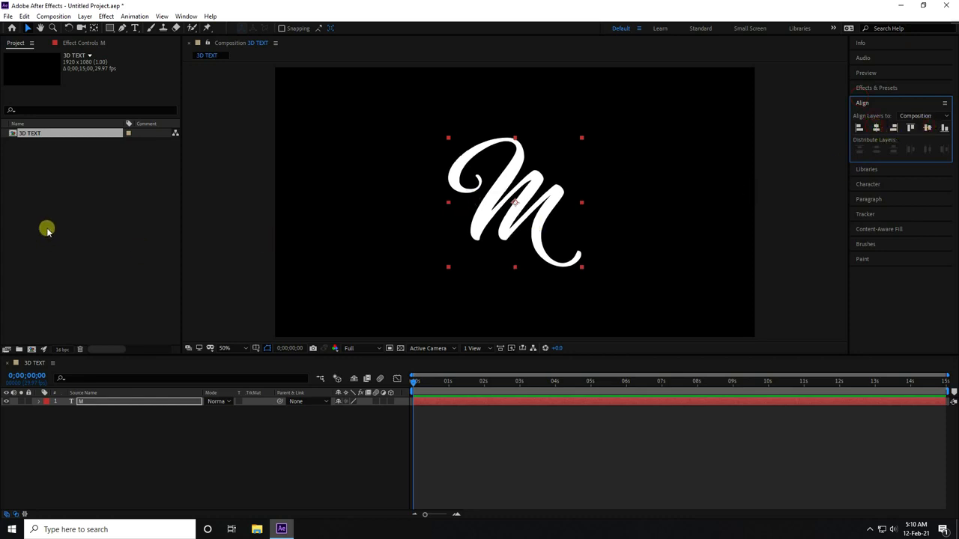
Step: Import the TEXTURE 1 video from the new af logo folder into the project as footage
left_click(83, 215)
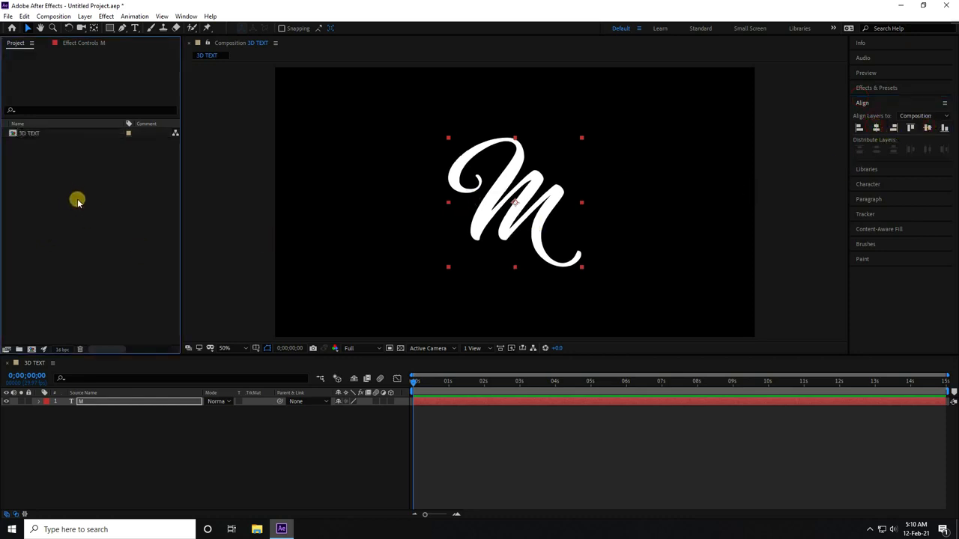
right_click(58, 196)
mouse_move(86, 246)
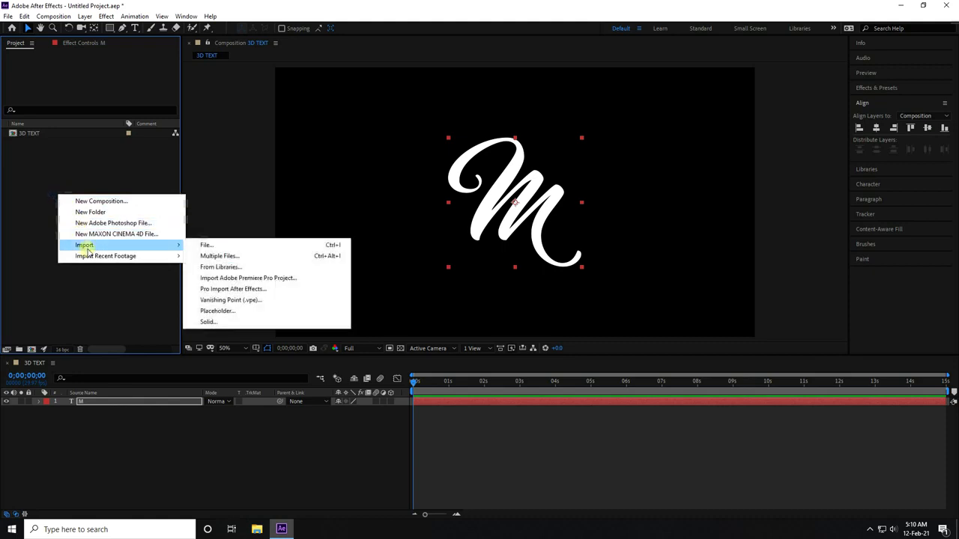
left_click(211, 248)
scroll(366, 229, "down", 2)
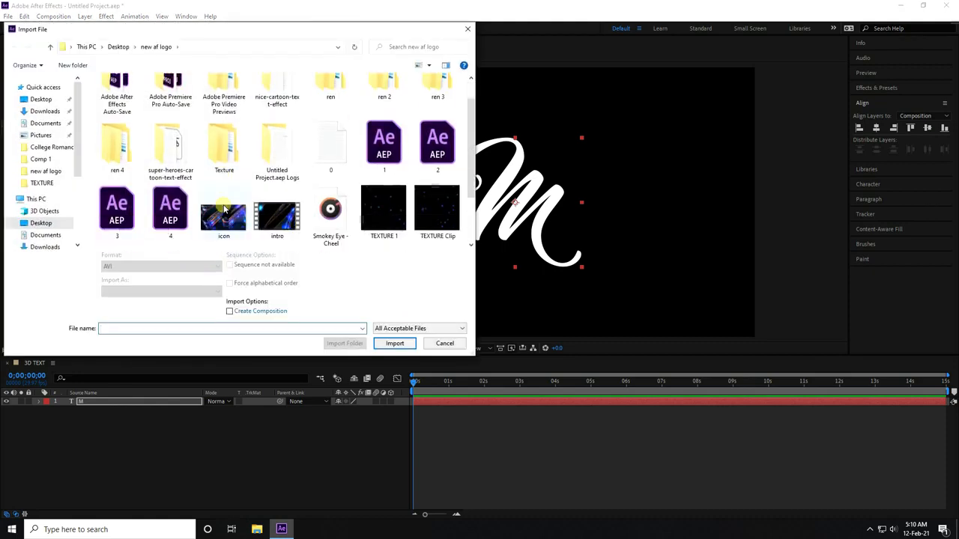
left_click(380, 157)
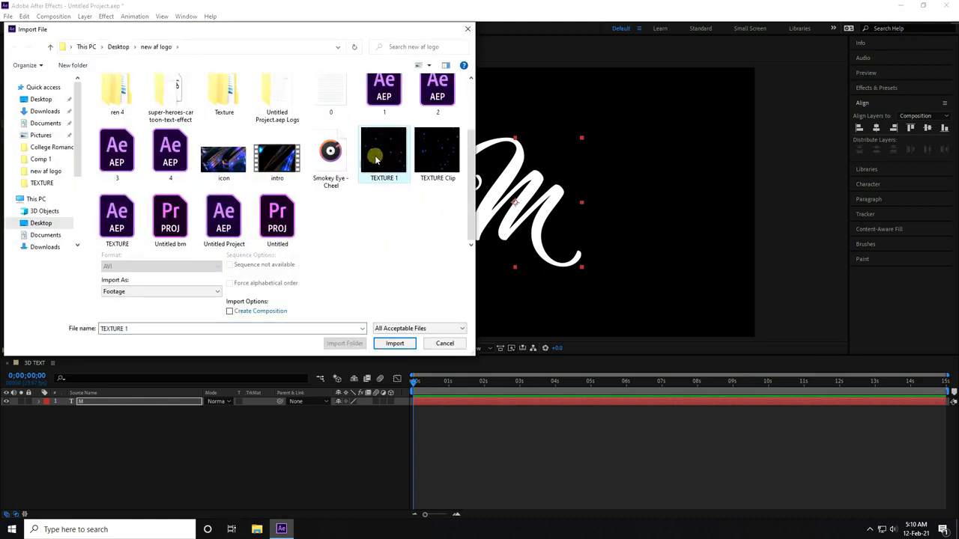
left_click(395, 343)
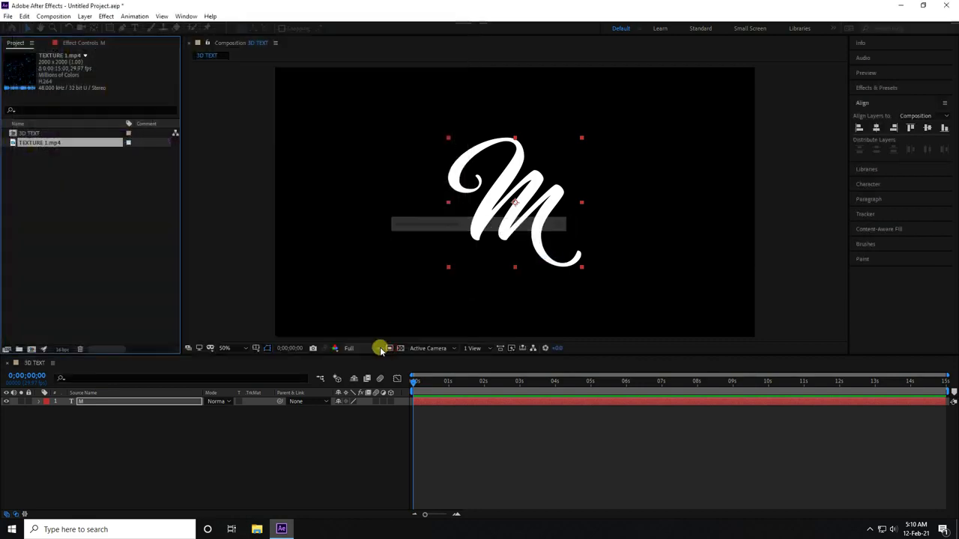
Step: Preview the TEXTURE 1 video from the new af logo folder on the desktop via File Explorer, and return to After Effects
left_click(256, 529)
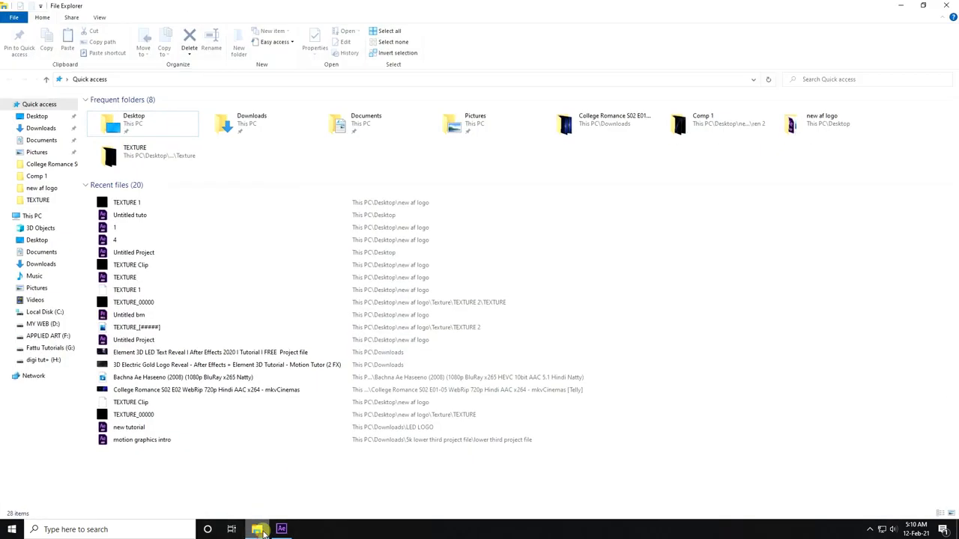
left_click(37, 116)
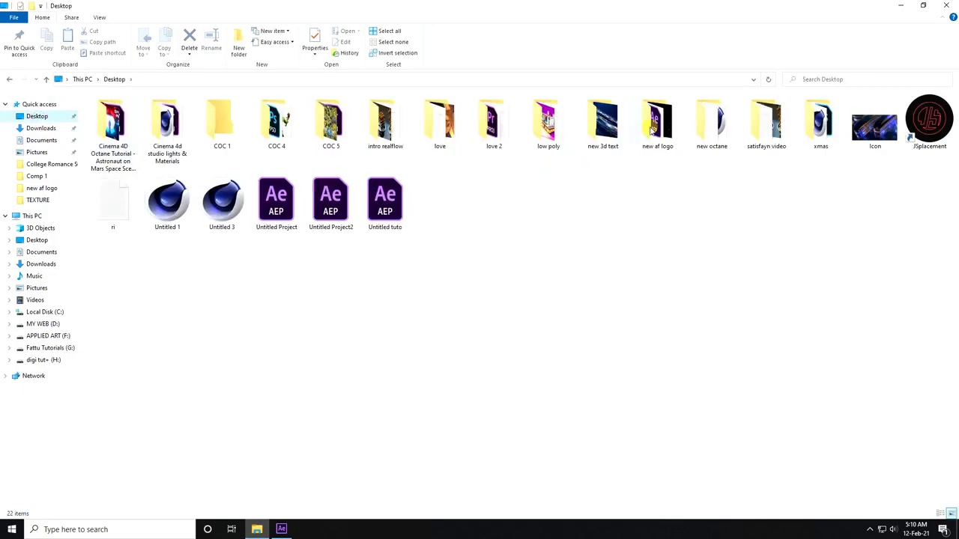
double_click(650, 123)
double_click(395, 204)
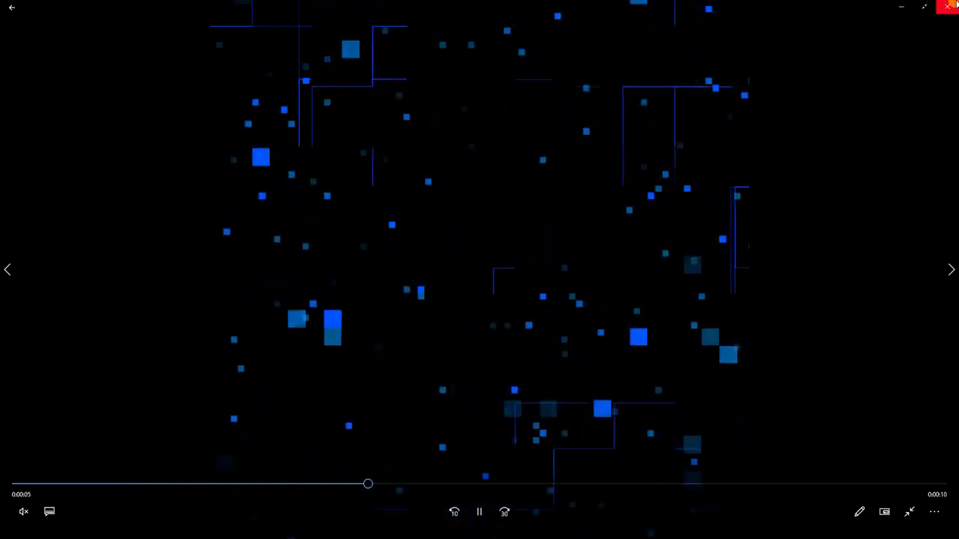
left_click(948, 6)
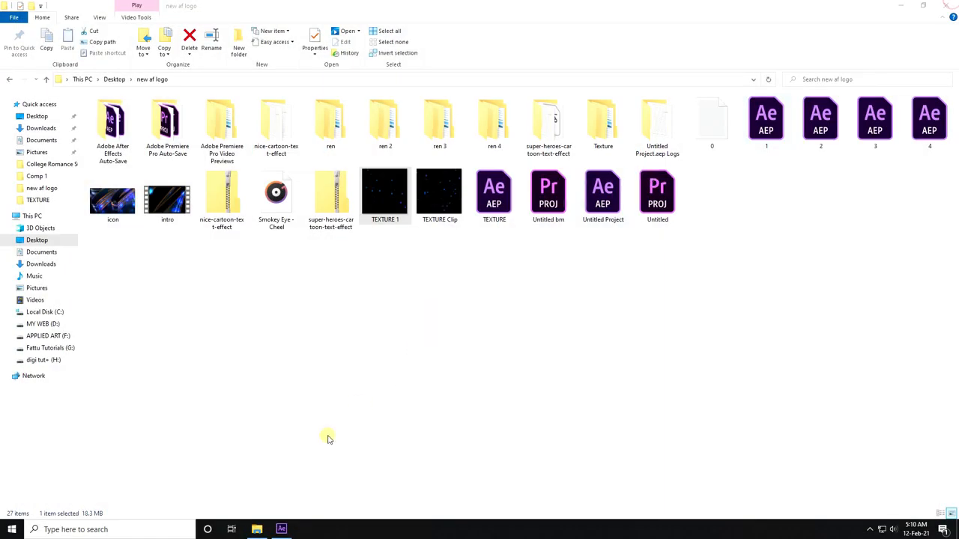
left_click(281, 529)
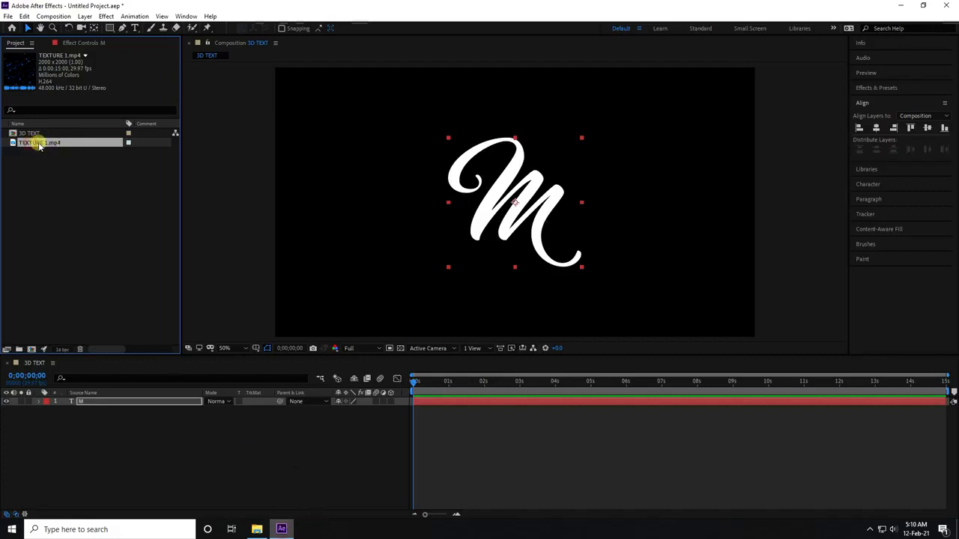
Step: Add TEXTURE 1.mp4 to the 3D TEXT composition below the M text layer and hide both layers
left_click_drag(48, 162, 72, 457)
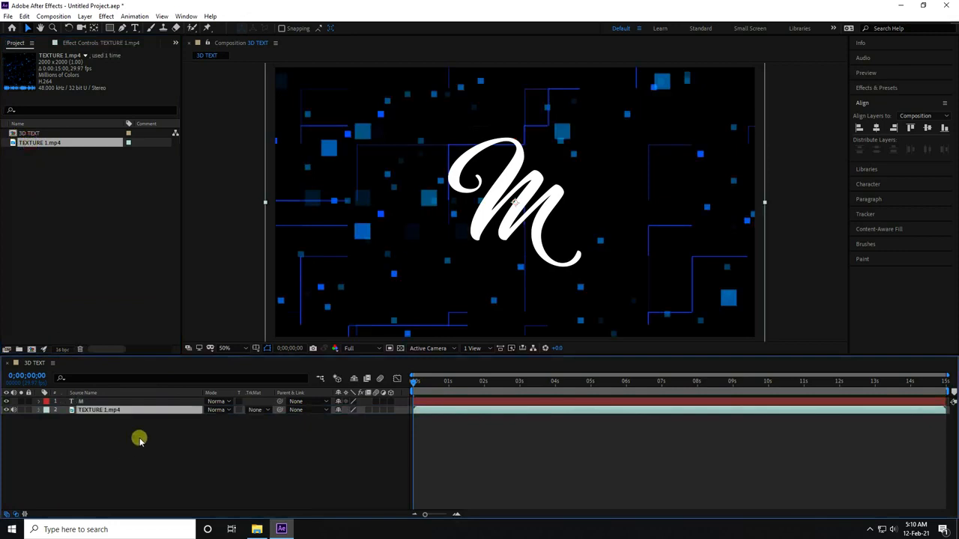
left_click_drag(7, 402, 6, 434)
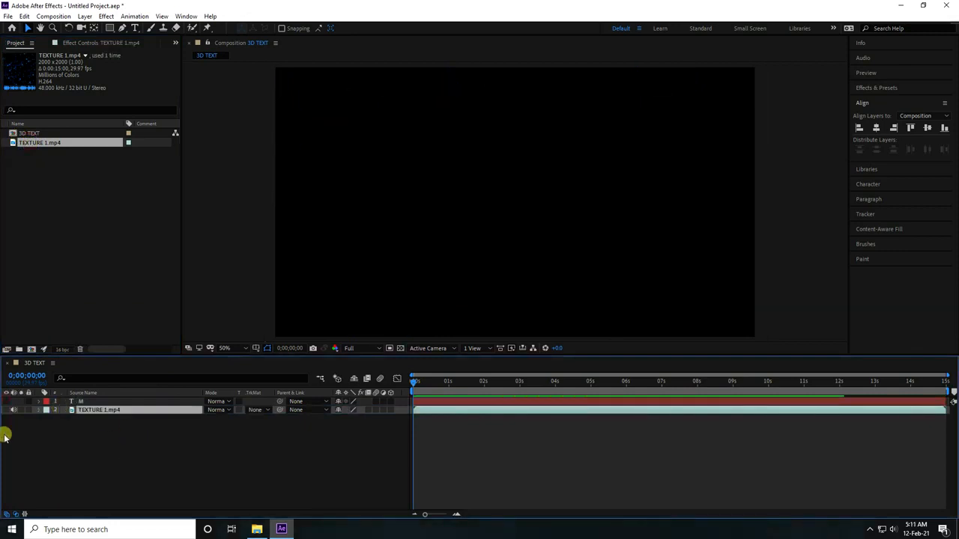
Step: Create a 1920 x 1080 px black solid named E3D and place it at the top of the layer stack
right_click(75, 466)
mouse_move(138, 362)
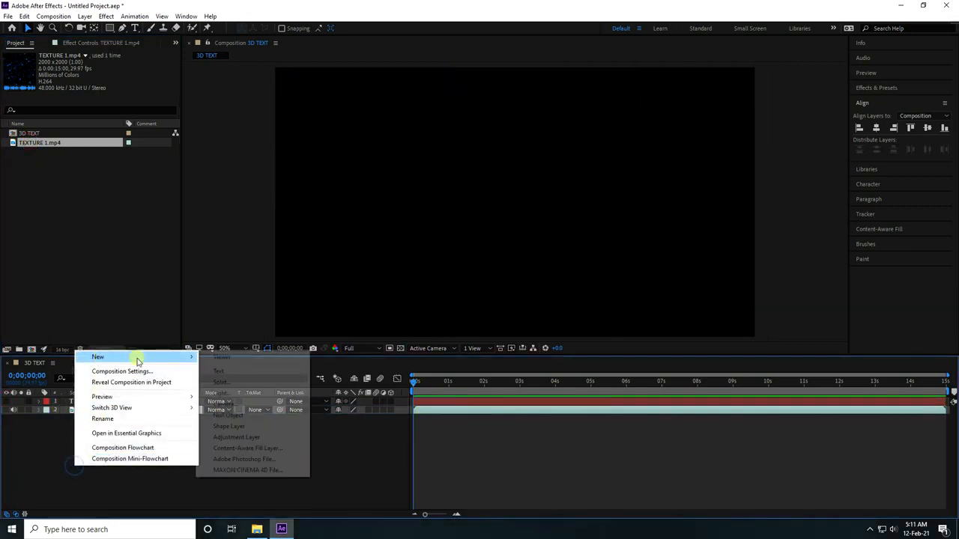
left_click(224, 384)
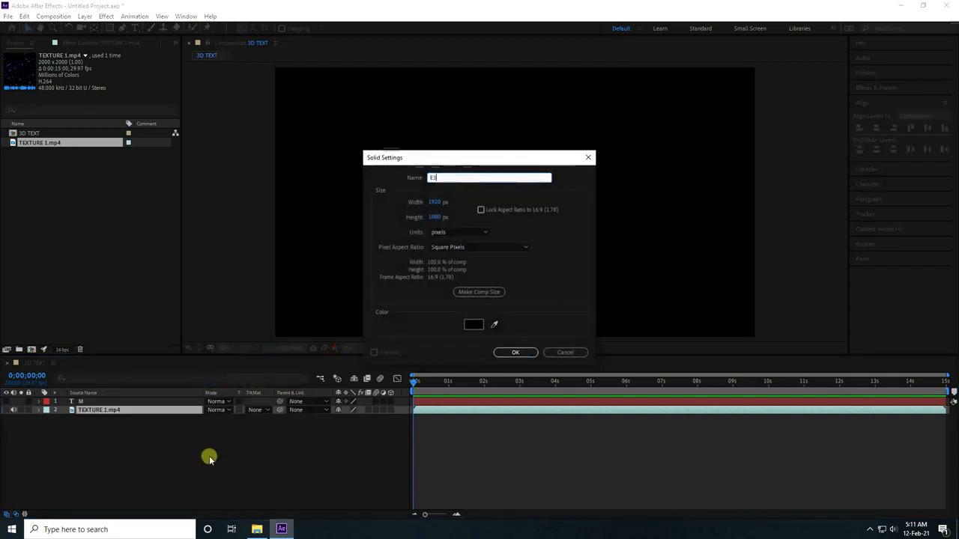
left_click(512, 353)
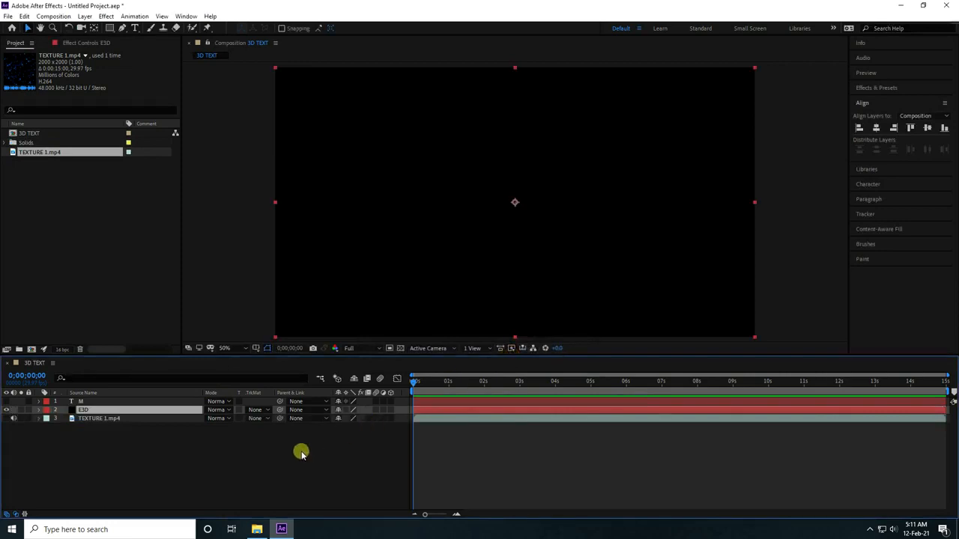
left_click(162, 472)
left_click_drag(86, 409, 91, 400)
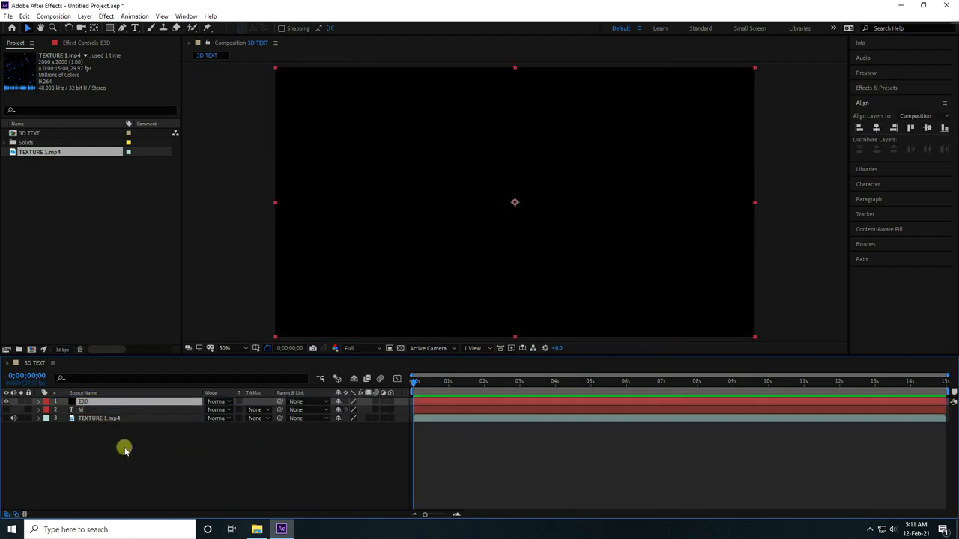
Step: Apply the Video Copilot Element effect to the E3D solid
left_click(107, 17)
mouse_move(156, 337)
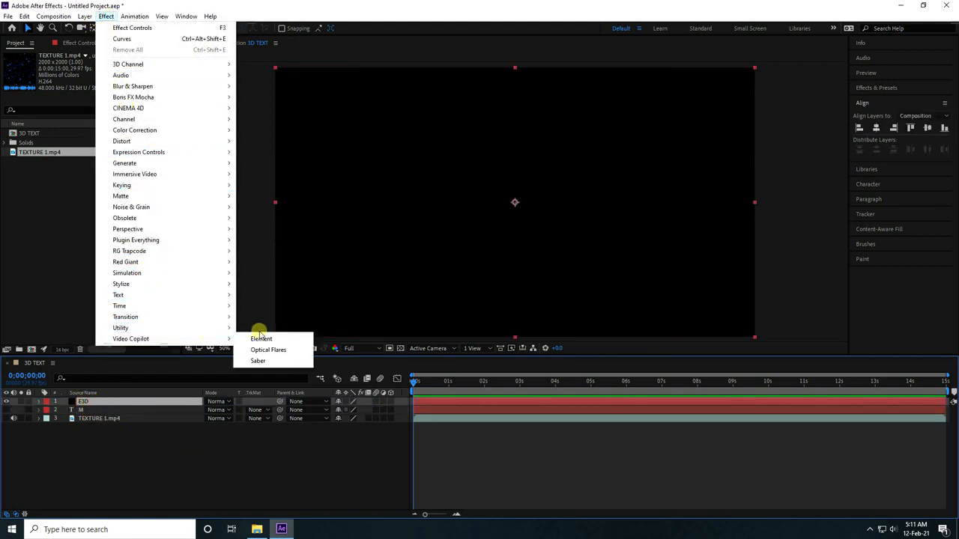
left_click(253, 339)
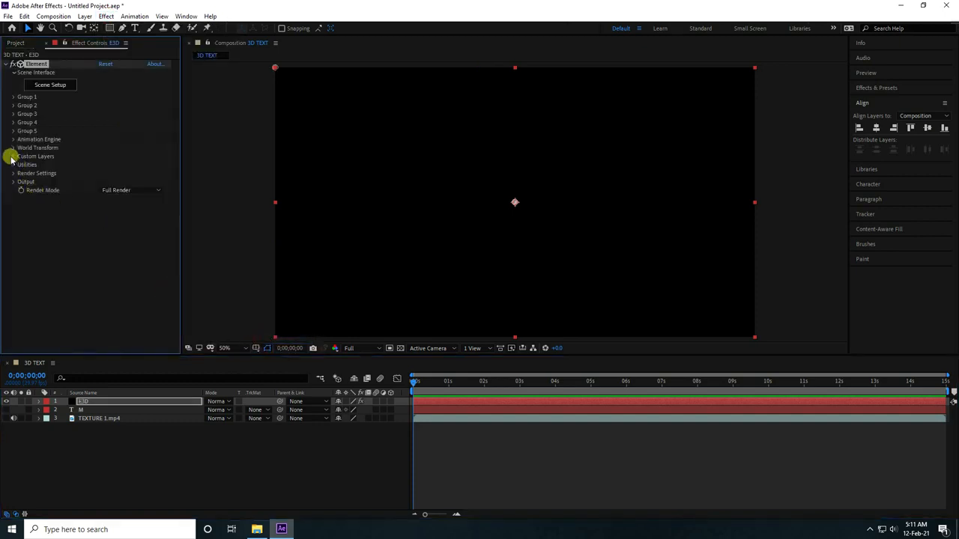
Step: Assign the M text layer as Path Layer 1 in Element's custom text and masks
left_click(13, 156)
left_click(22, 165)
left_click(118, 173)
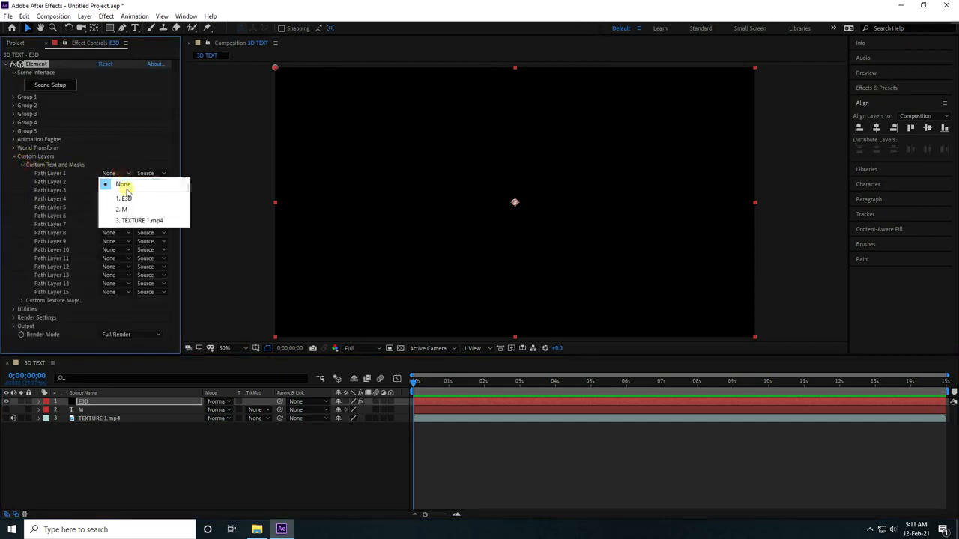
left_click(136, 211)
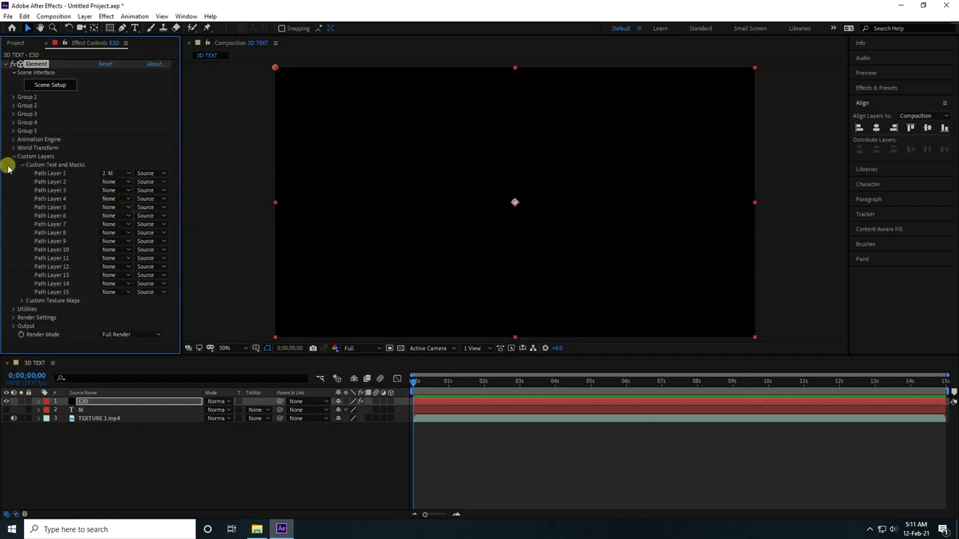
Step: Assign TEXTURE 1.mp4 as Layer 1 of Element's custom texture maps and collapse the custom layer settings
left_click(23, 165)
left_click(22, 173)
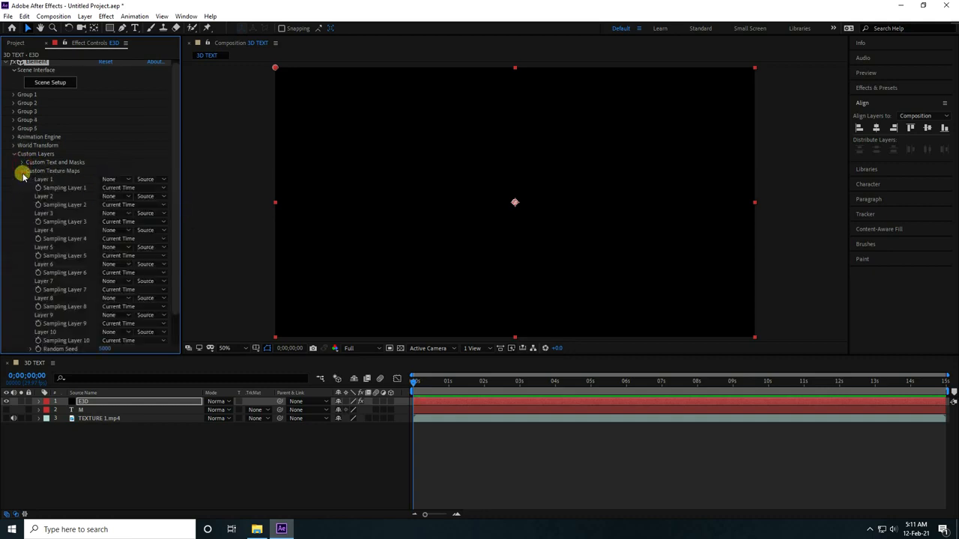
left_click(119, 181)
left_click(150, 227)
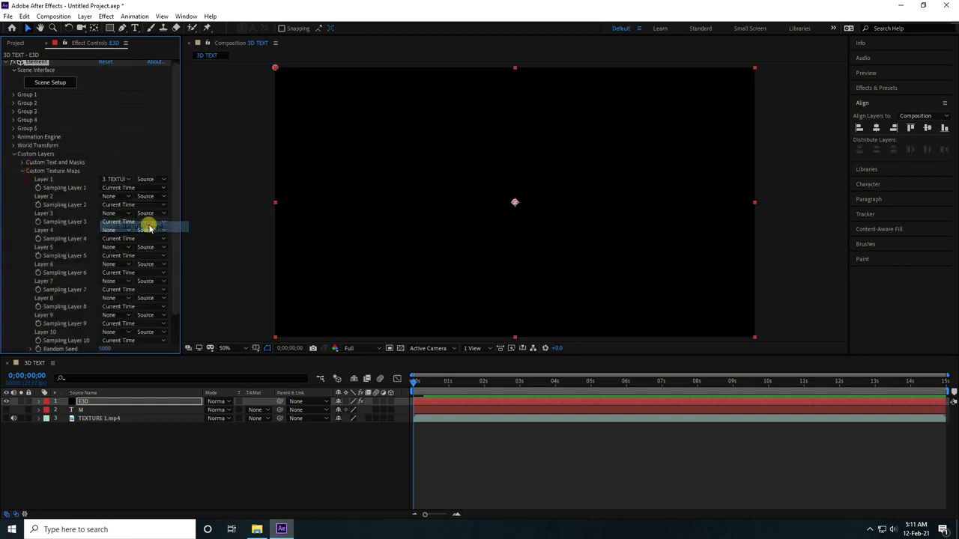
left_click(23, 171)
left_click(14, 154)
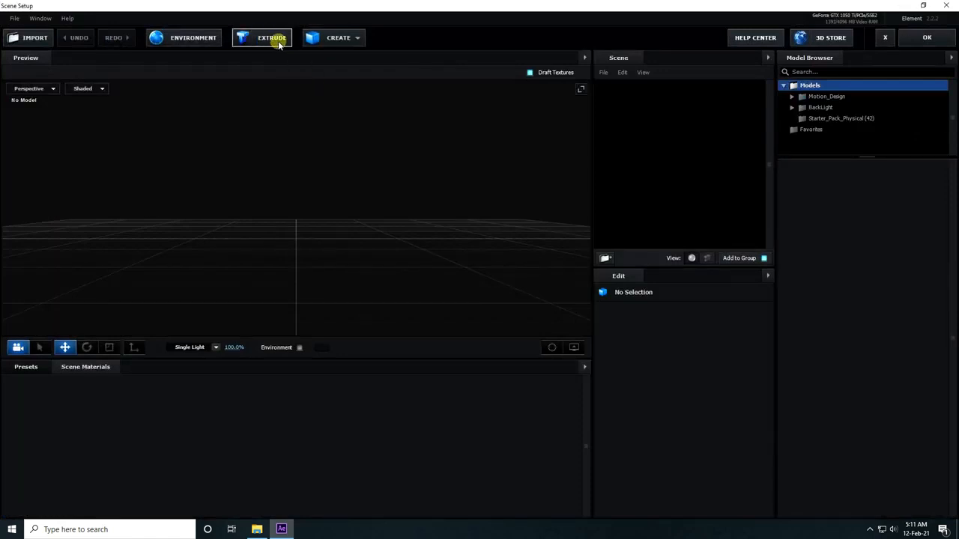
Step: Extrude the M path into a 3D model in Element's Scene Setup and set its path resolution to Extreme
left_click(279, 43)
scroll(252, 287, "up", 3)
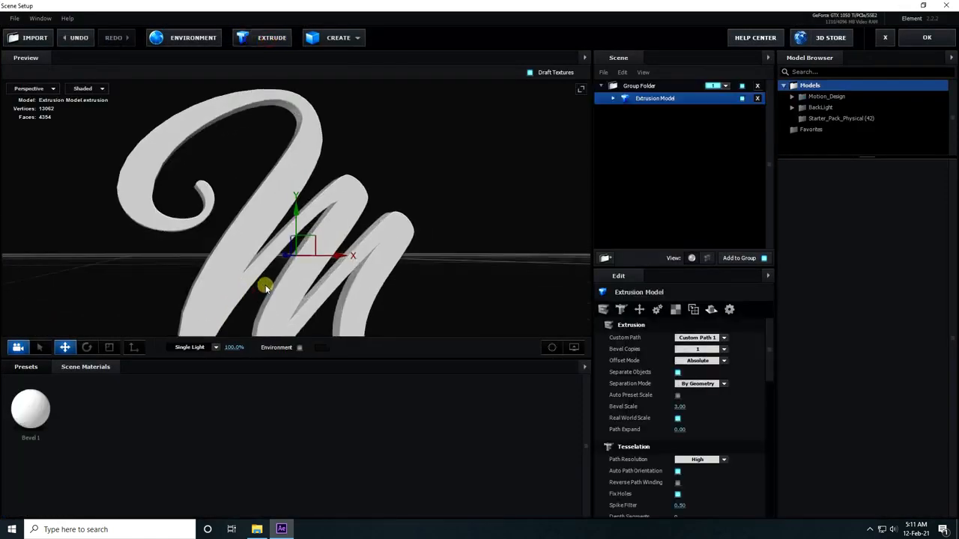
left_click_drag(270, 289, 327, 222)
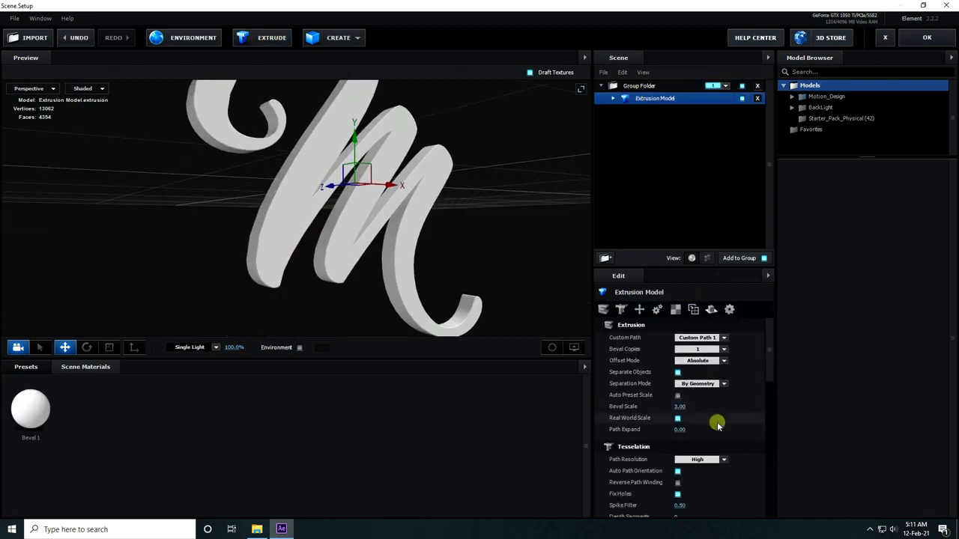
left_click(723, 460)
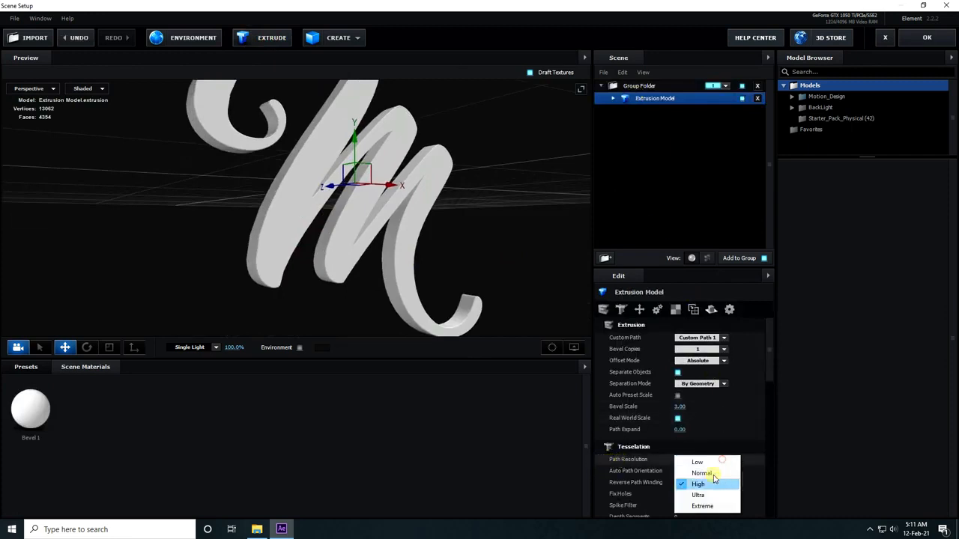
left_click(703, 507)
left_click_drag(320, 298, 302, 306)
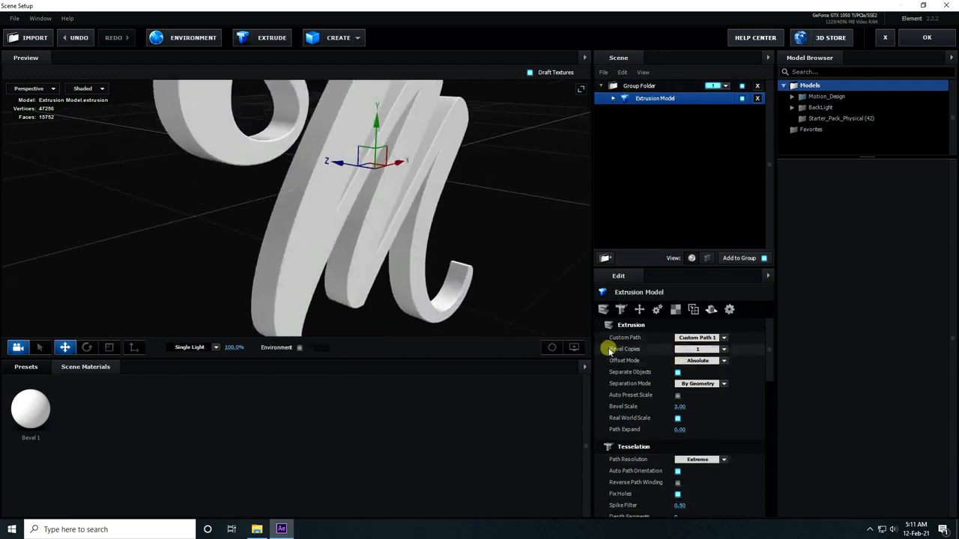
Step: Set the extrusion model's bevel copies to 2
left_click(723, 350)
left_click(711, 361)
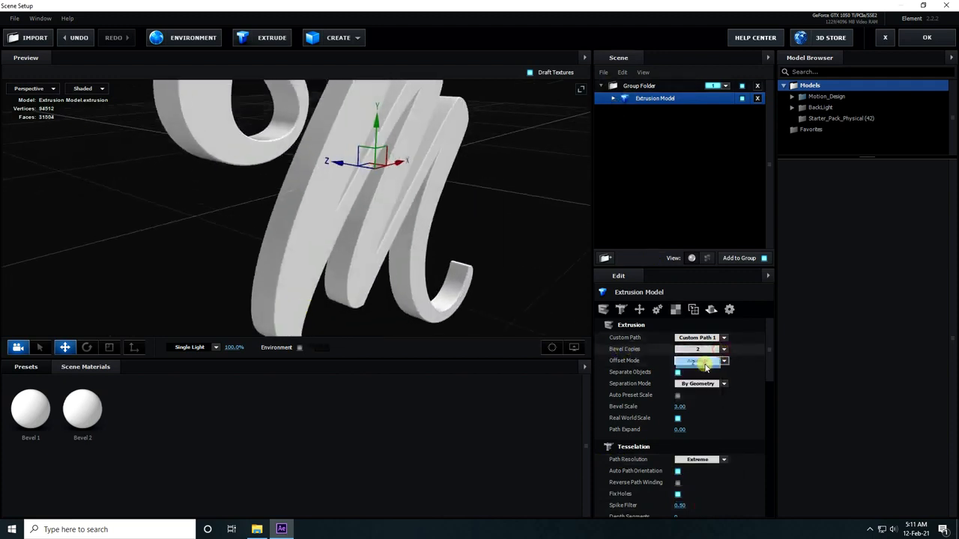
scroll(285, 261, "down", 5)
scroll(296, 244, "up", 3)
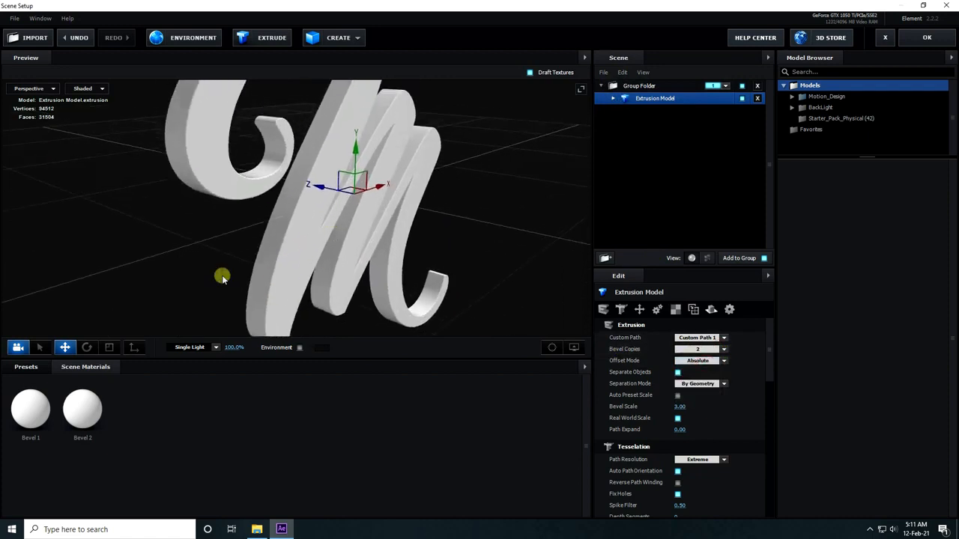
Step: Apply the Physical preset materials Black_Outline to the model's first bevel and Gold to its second bevel
left_click(27, 366)
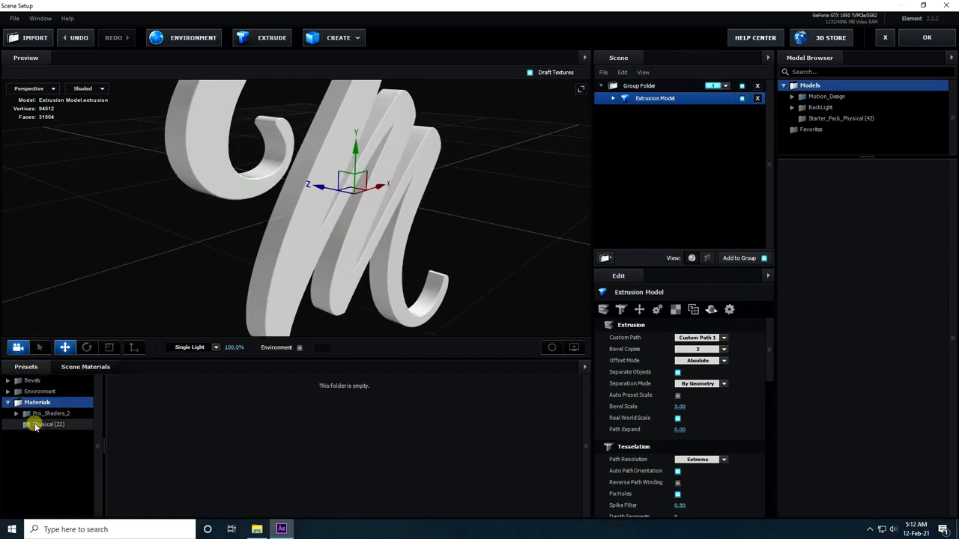
left_click(35, 425)
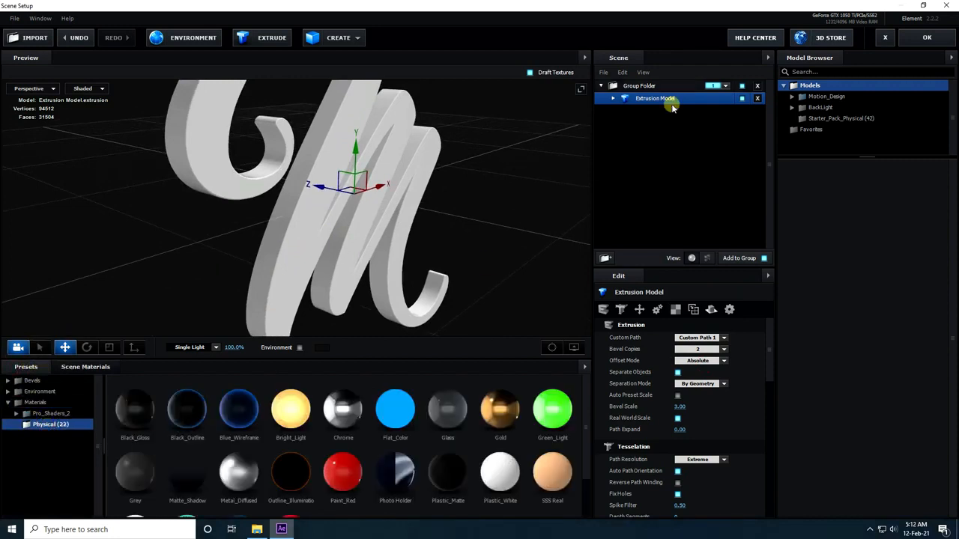
left_click(613, 99)
left_click_drag(649, 115, 654, 113)
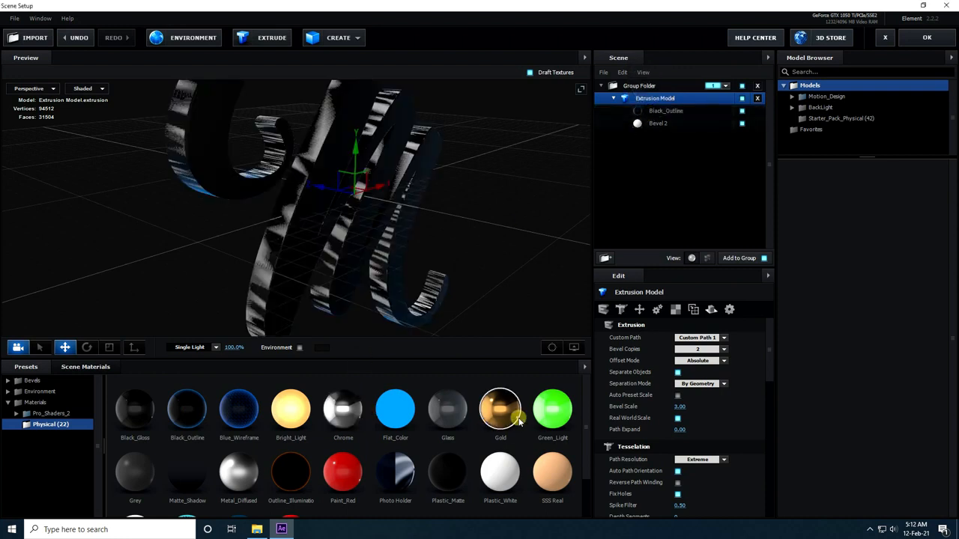
left_click_drag(496, 421, 655, 123)
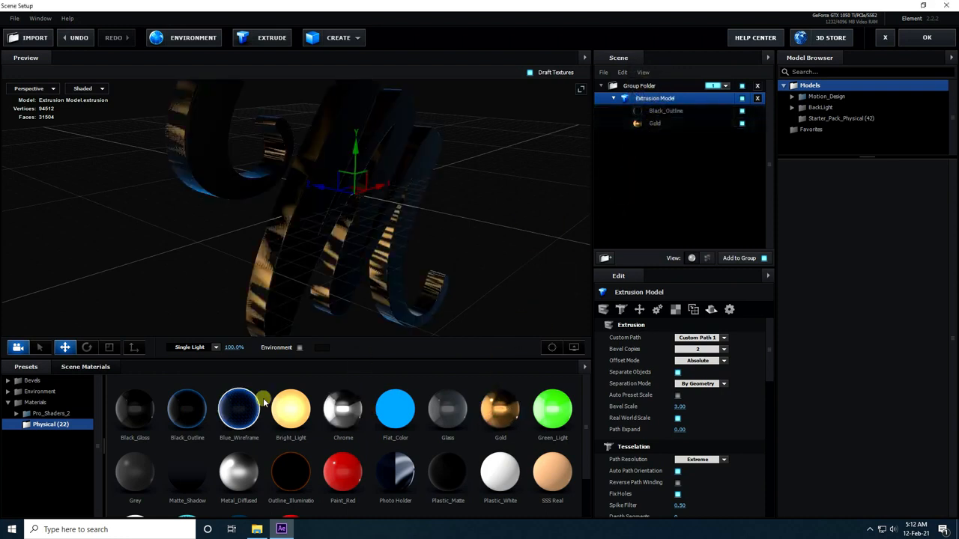
Step: Remove the unused materials from the scene materials
left_click(72, 370)
right_click(259, 407)
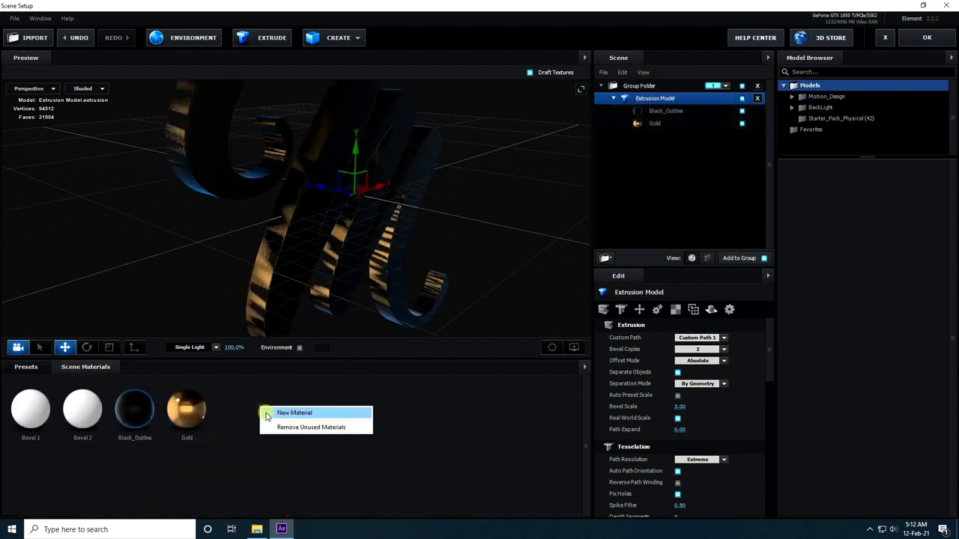
left_click(300, 427)
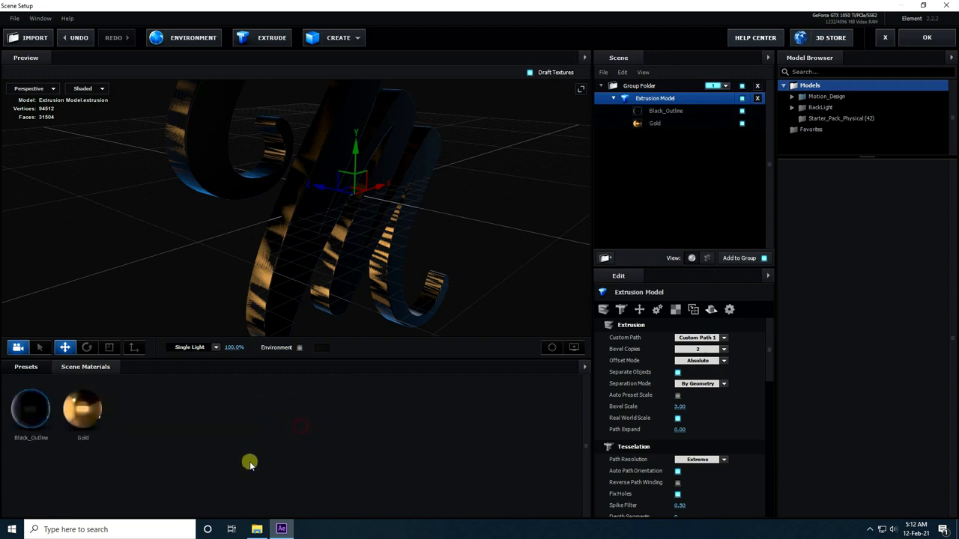
Step: Set the Black_Outline bevel's Extrude value to 0.20
left_click_drag(329, 292, 464, 230)
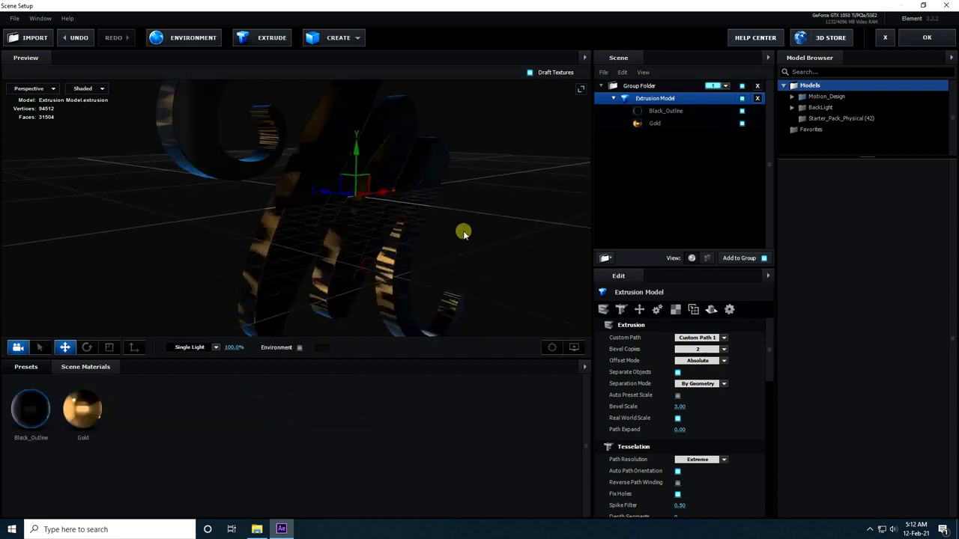
left_click(665, 111)
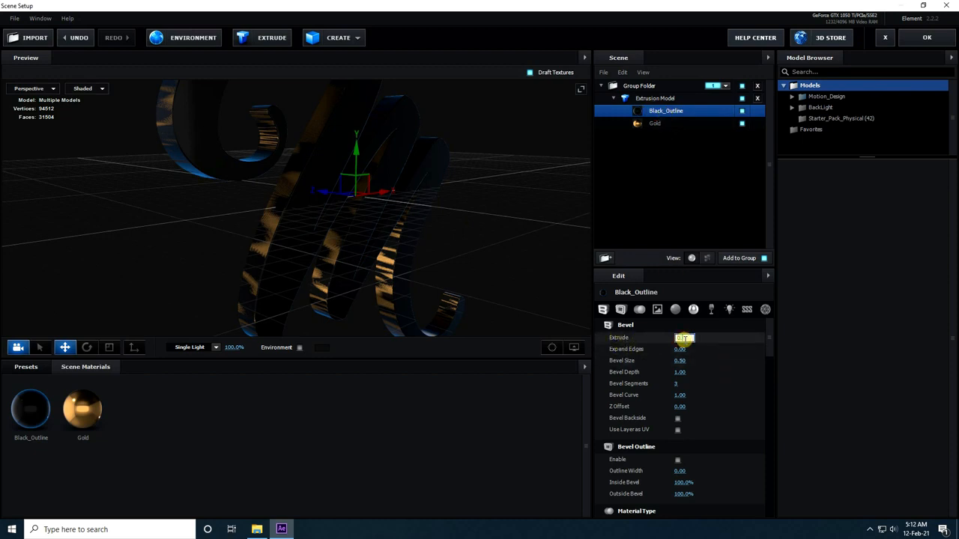
key("Return")
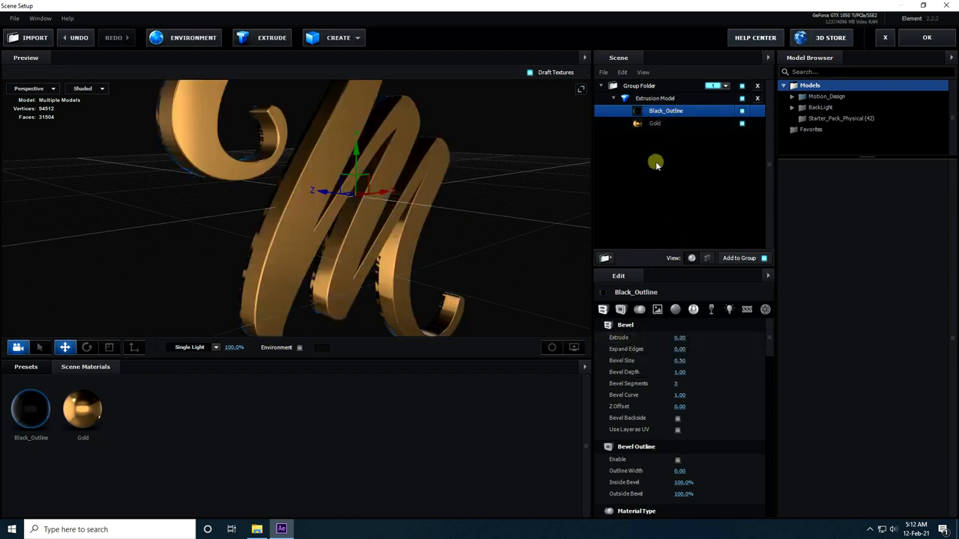
Step: Set the Gold bevel's Extrude to 0.20, Expand Edges to 0.50 and Z Offset to 0.20
left_click(653, 123)
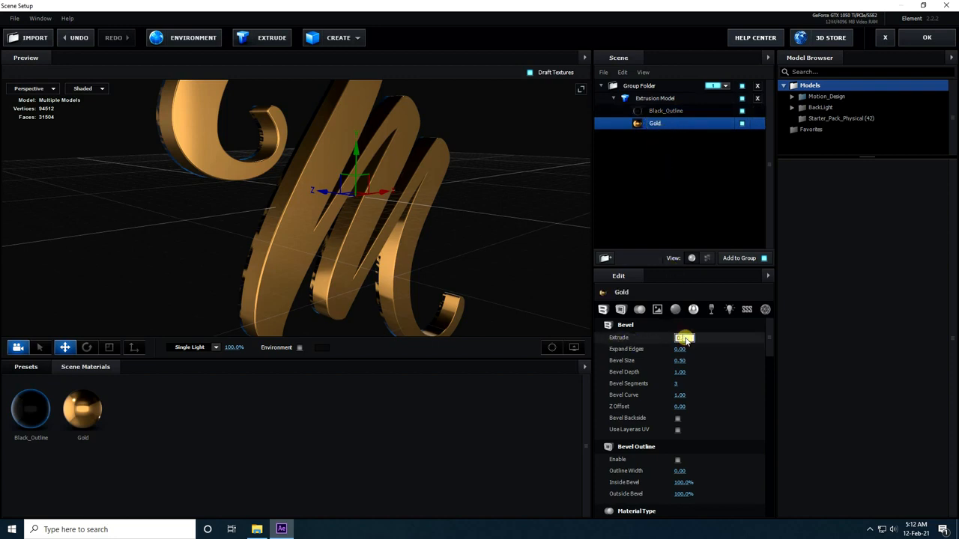
key("Return")
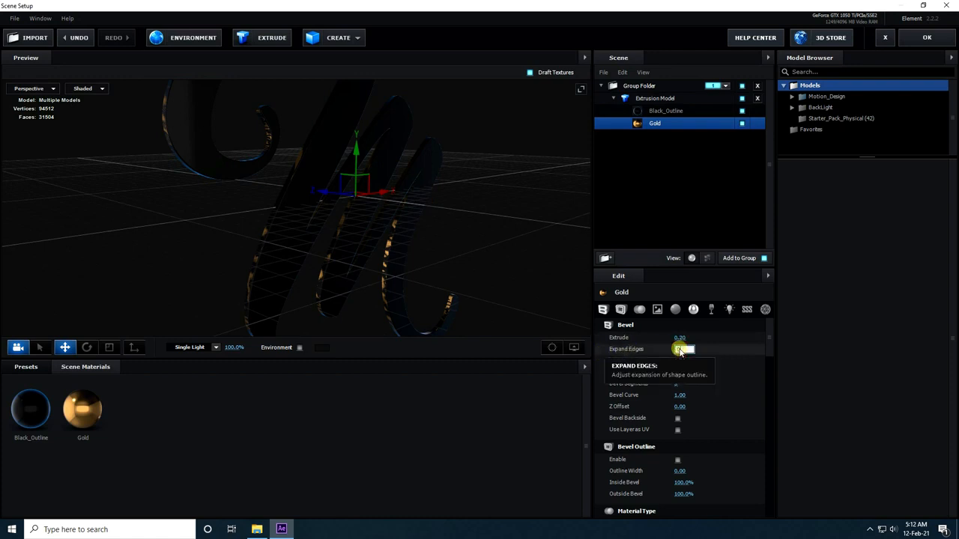
key("Return")
left_click_drag(354, 240, 342, 263)
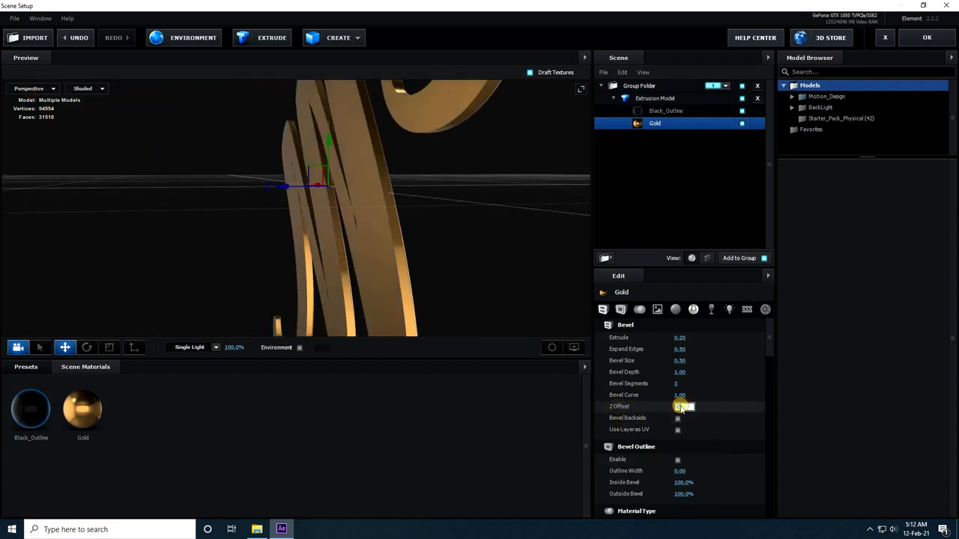
key("Return")
left_click_drag(442, 245, 337, 266)
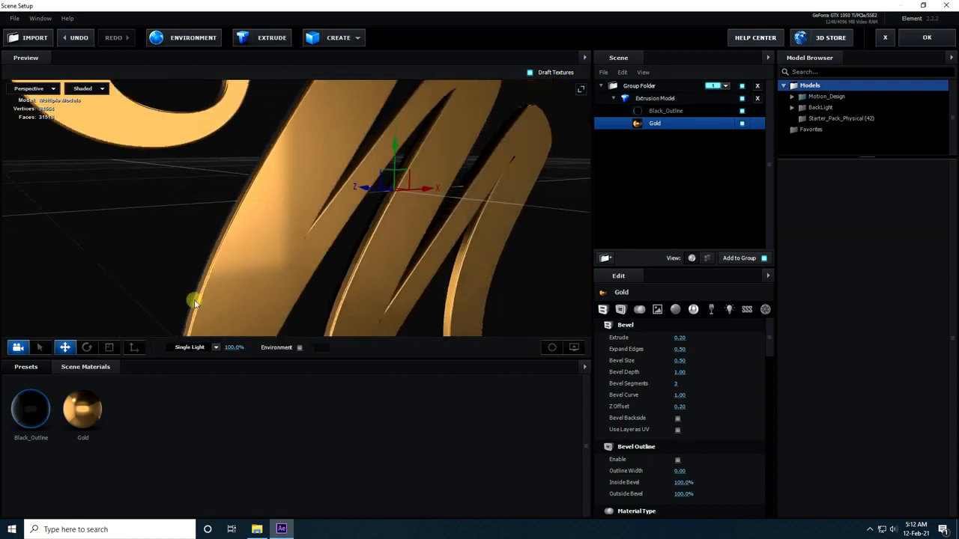
Step: Change the Gold material's reflectivity color to RGB 254, 164, 60 (hex FEA43C)
left_click(82, 410)
scroll(751, 482, "down", 1)
scroll(751, 481, "down", 5)
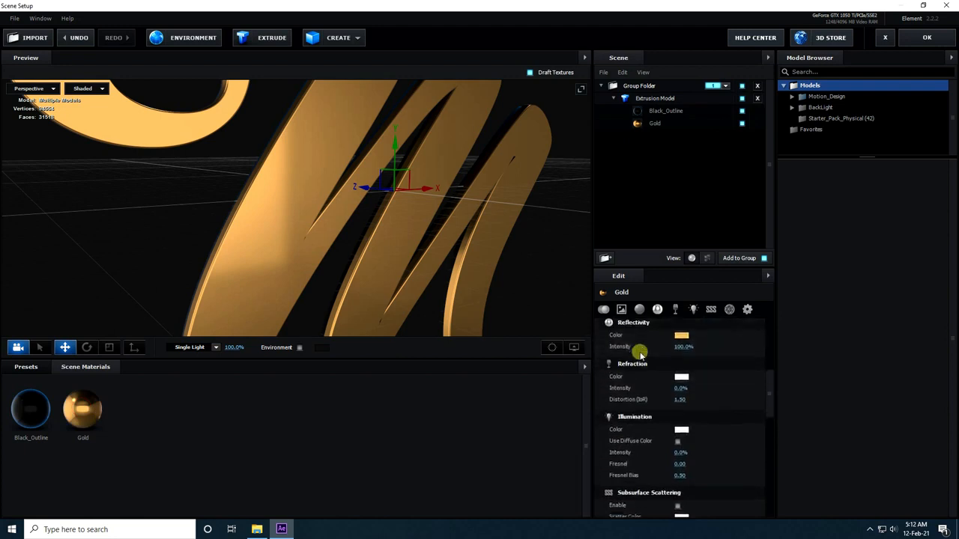
scroll(640, 355, "up", 2)
left_click(681, 379)
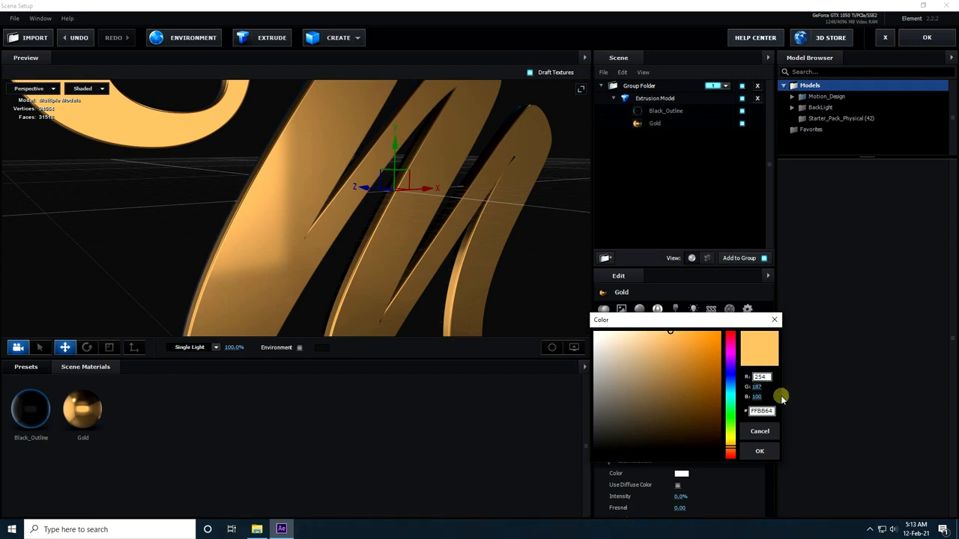
key("Tab")
type("164")
left_click(757, 397)
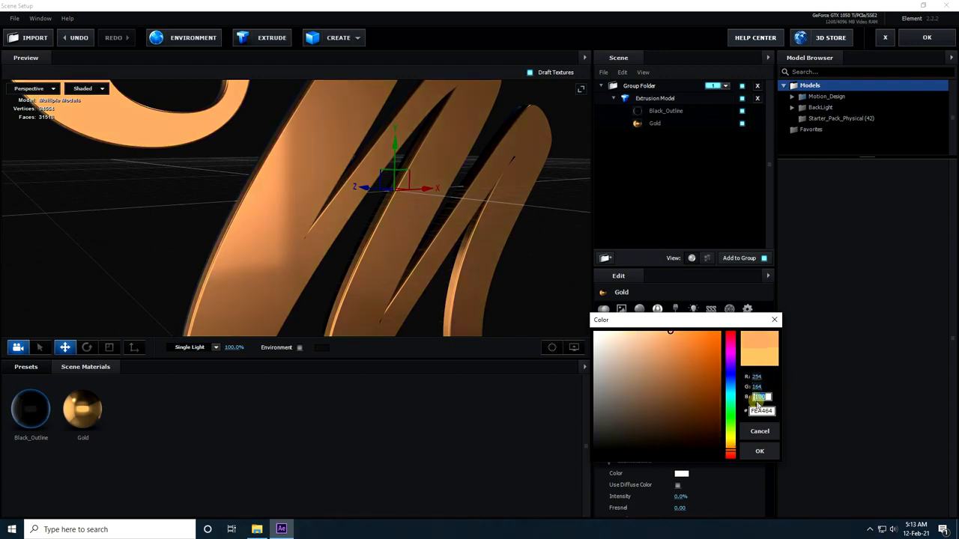
left_click(760, 451)
left_click_drag(439, 208, 343, 268)
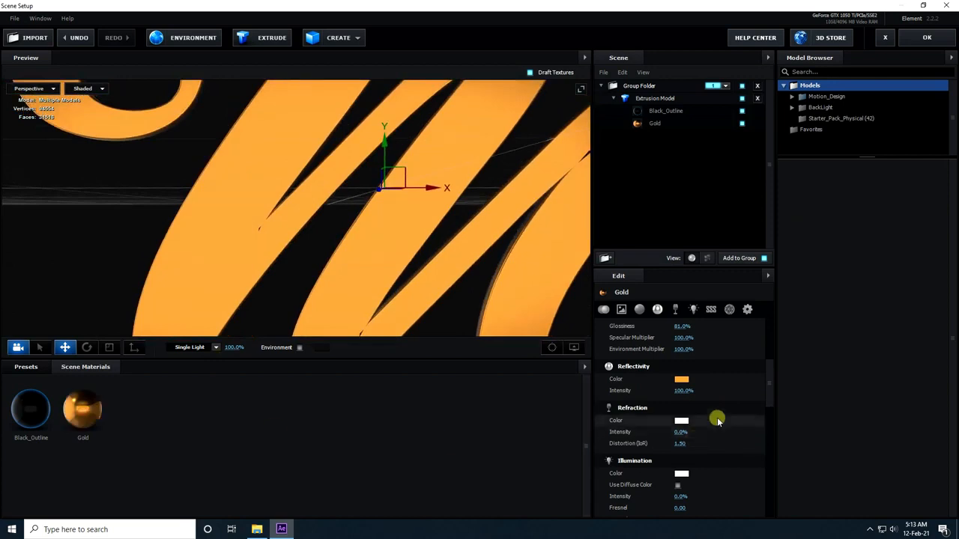
left_click(681, 379)
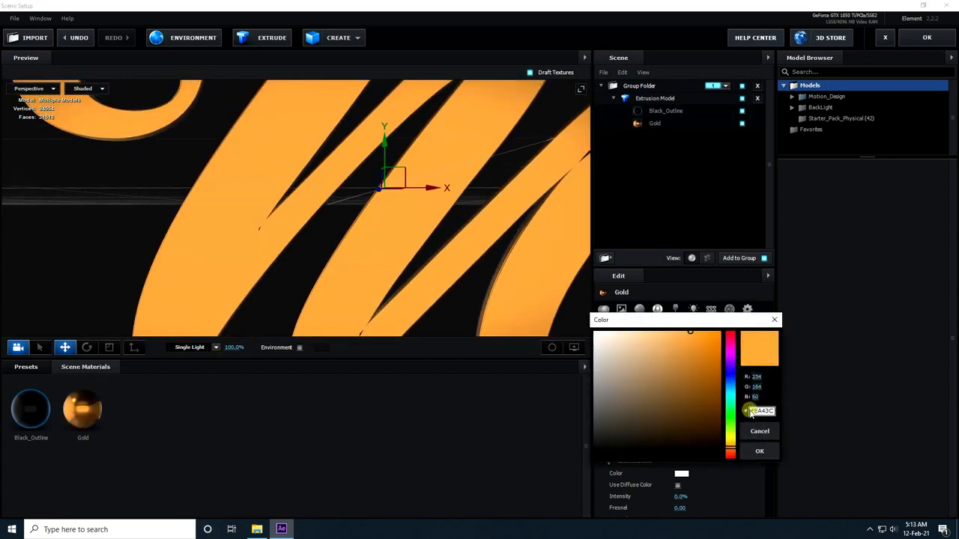
left_click(758, 451)
left_click_drag(525, 318, 461, 284)
Step: Collapse the extrusion model in the scene and rename it TEXT
left_click(613, 98)
left_click(638, 98)
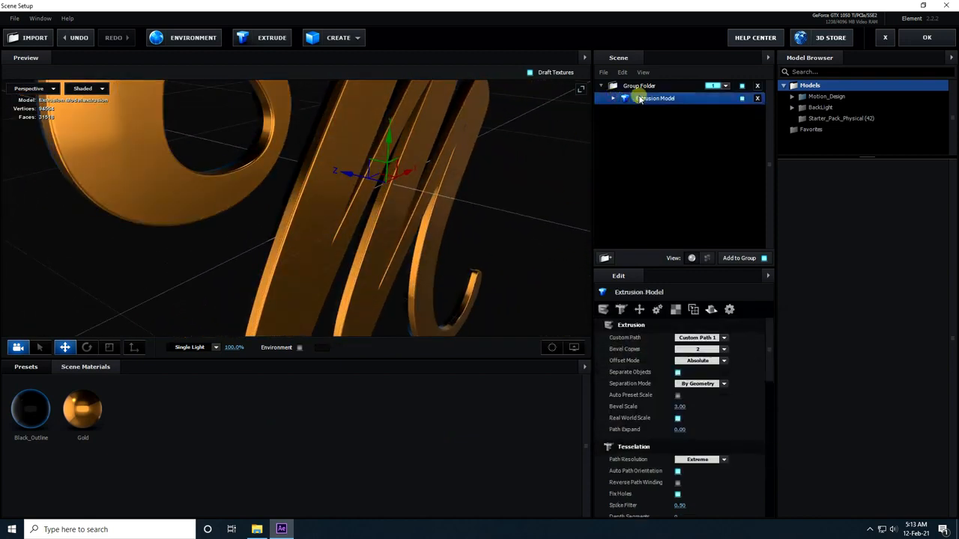
right_click(638, 98)
left_click(669, 166)
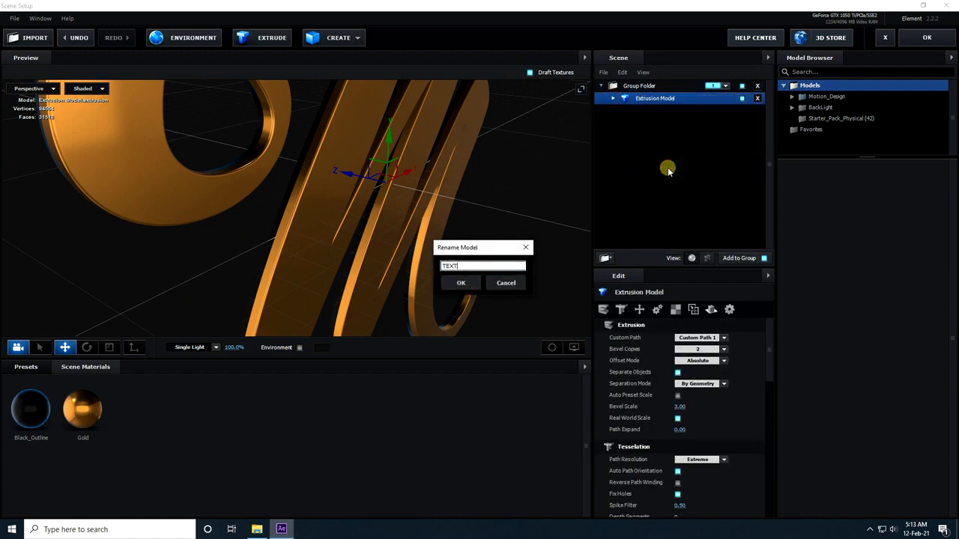
left_click(461, 282)
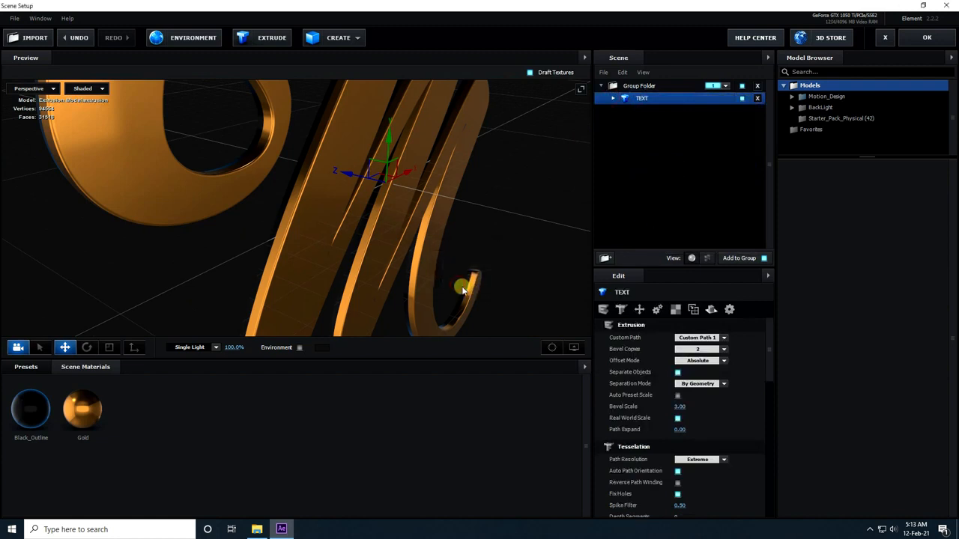
Step: Extrude the M path into a second model and move it along Z in front of the gold text
scroll(310, 176, "down", 1)
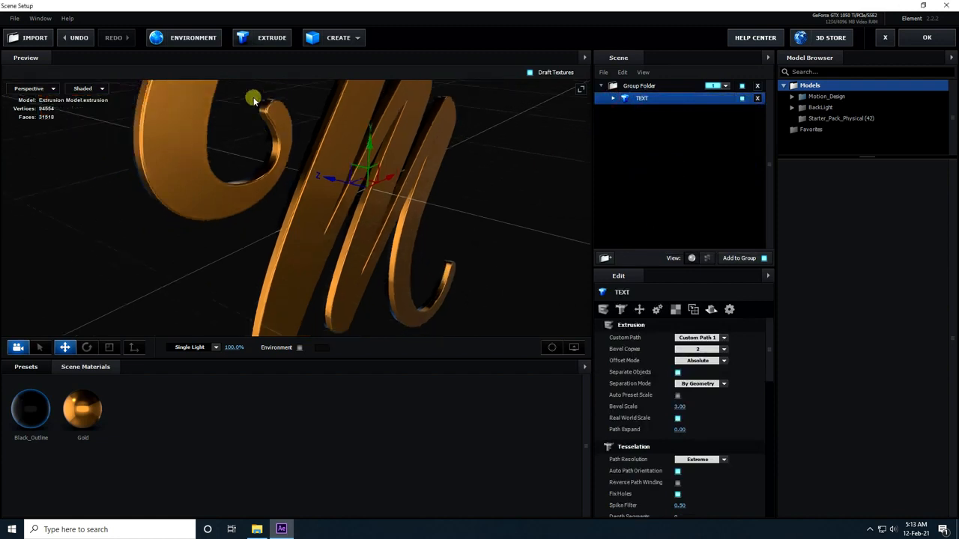
left_click(270, 41)
left_click_drag(325, 180, 345, 186)
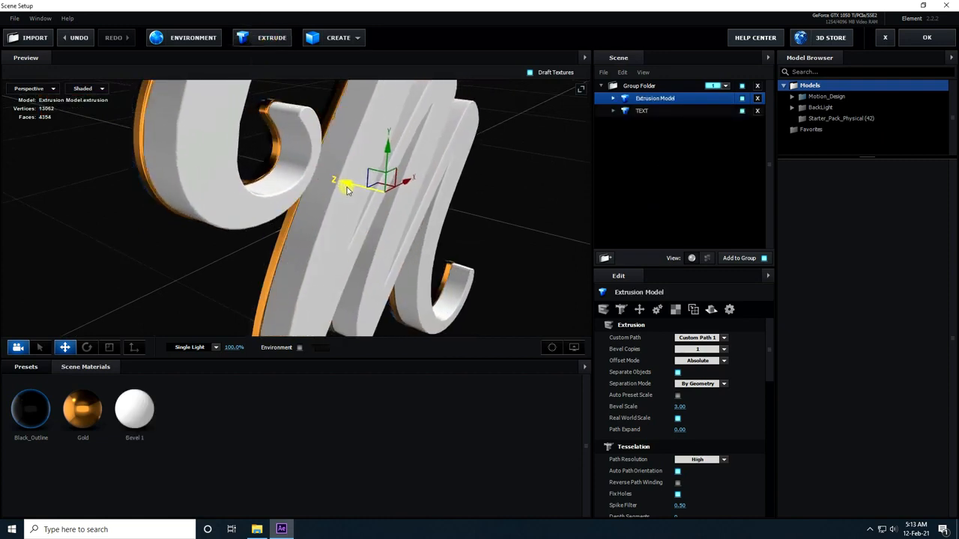
Step: Rename the new white extrusion model GLOSSY TEXT and set its path resolution to Extreme
right_click(642, 100)
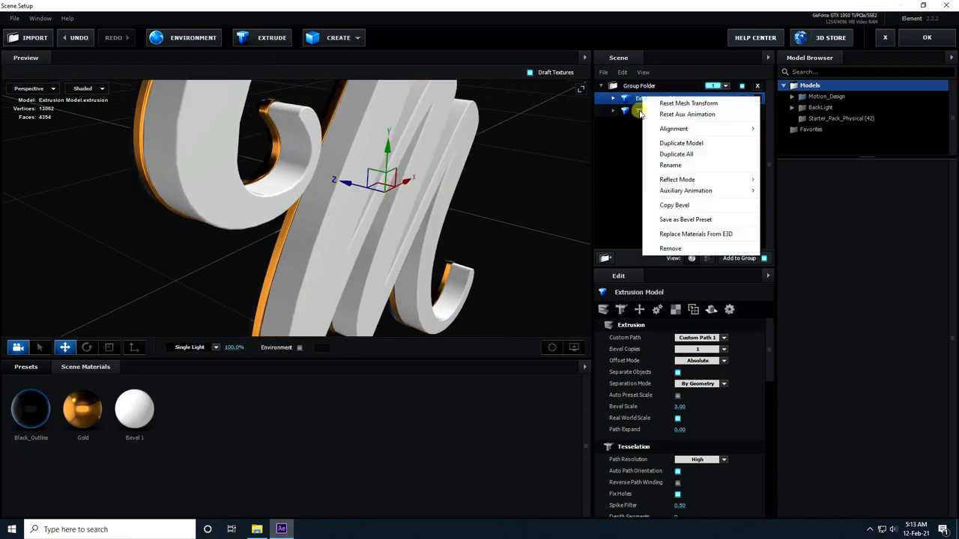
left_click(662, 170)
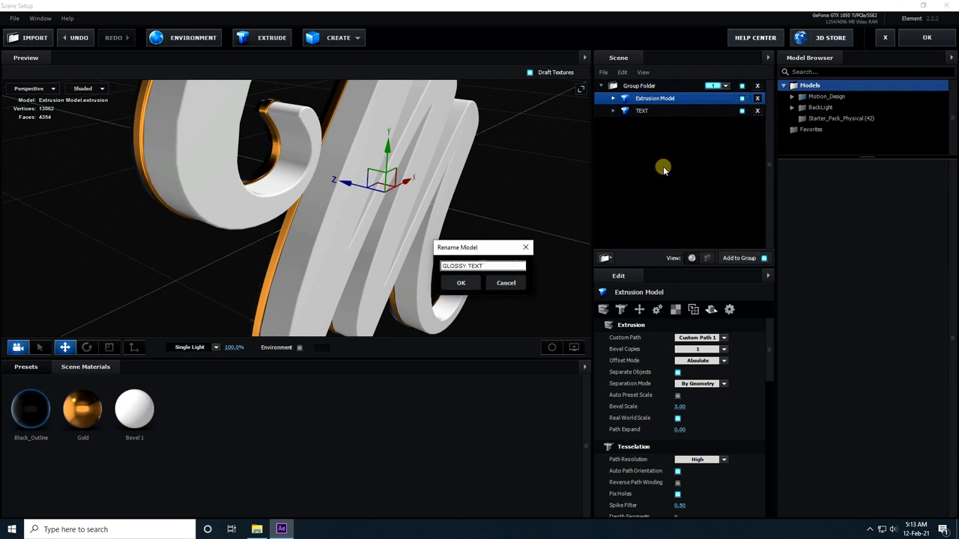
left_click(460, 283)
left_click_drag(475, 278, 505, 257)
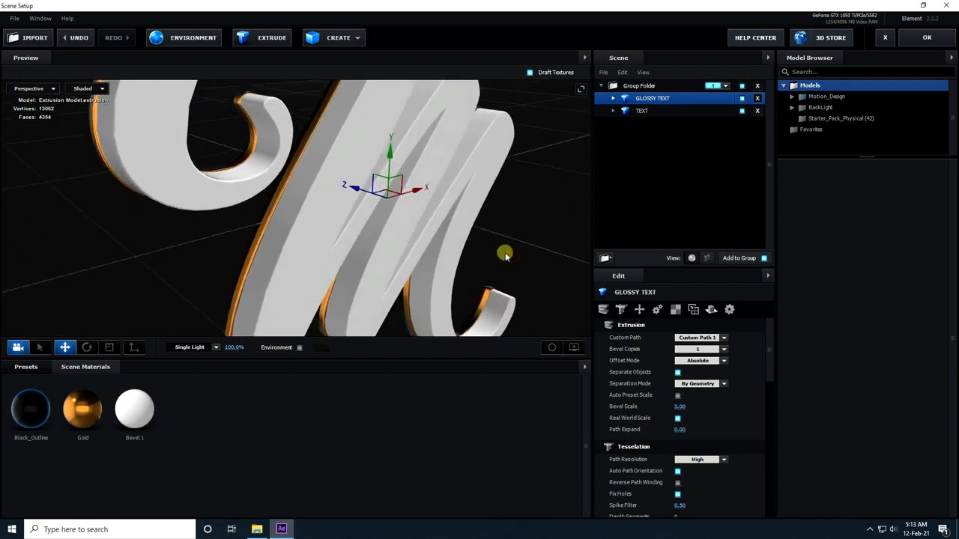
left_click(726, 459)
left_click(708, 506)
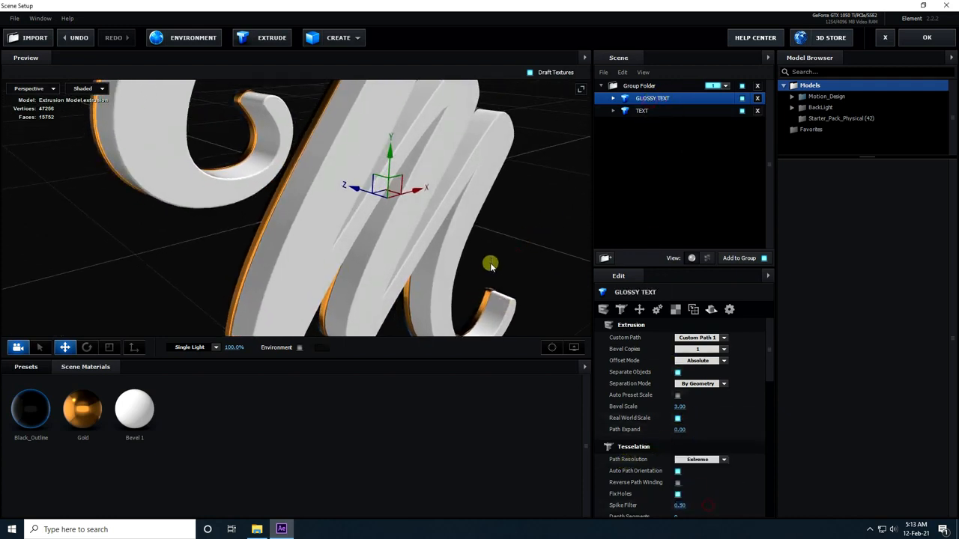
Step: Set Expand Edges to -0.25 on the GLOSSY TEXT model's Bevel 1
left_click(613, 98)
left_click(655, 111)
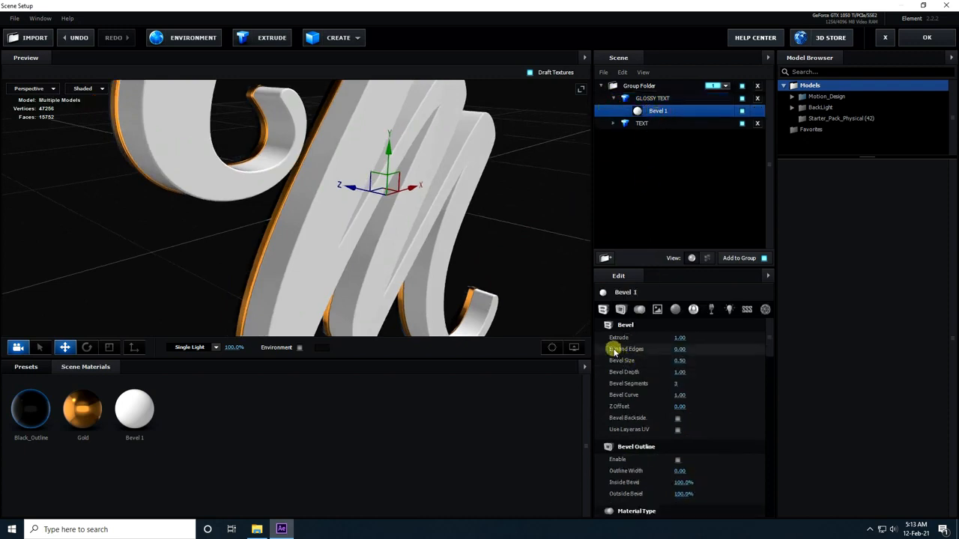
left_click(683, 349)
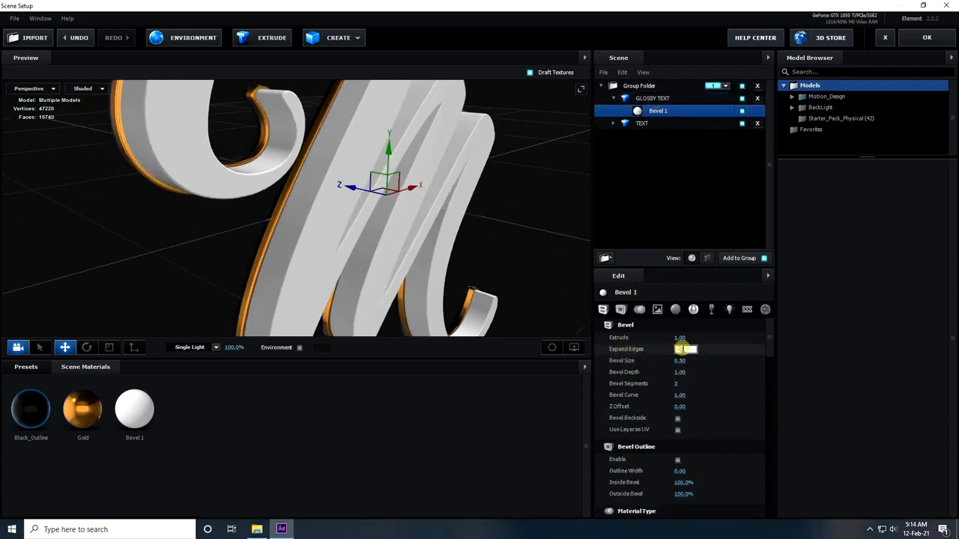
key("Return")
Step: Fine-tune the GLOSSY TEXT model's position along Z against the gold layer, checking it from the side
left_click_drag(281, 185, 475, 229)
left_click(648, 98)
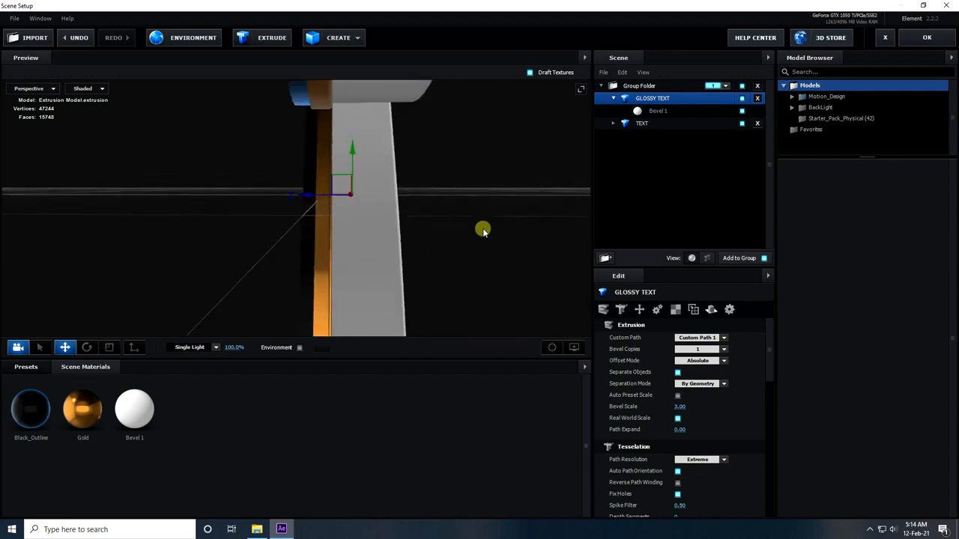
mouse_move(307, 195)
left_mouse_down()
mouse_move(317, 195)
mouse_move(306, 194)
left_mouse_up()
left_click_drag(472, 221, 572, 177)
scroll(385, 230, "down", 3)
Step: Duplicate the TEXT model and move the copy along Z to the front face of the glossy layer
left_click(613, 99)
left_click(641, 111)
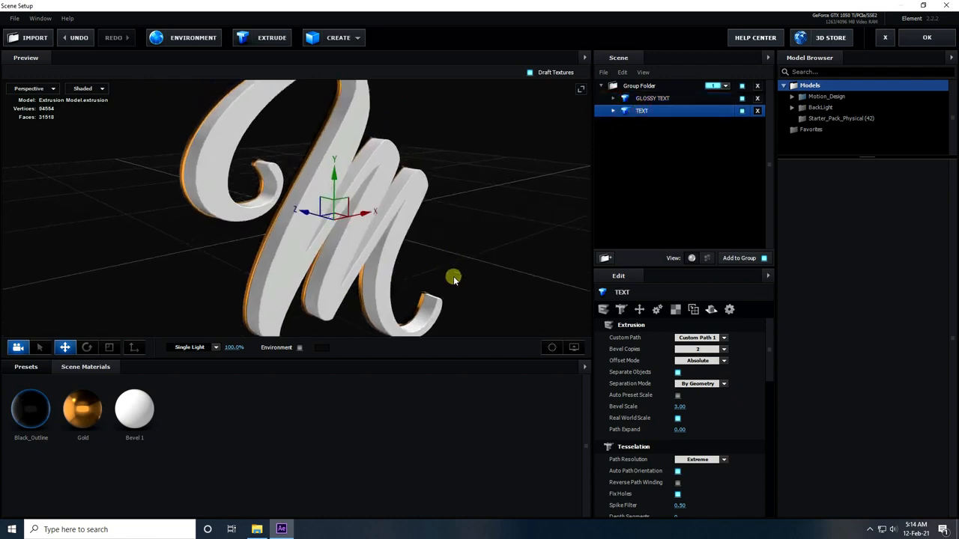
key("ctrl+d")
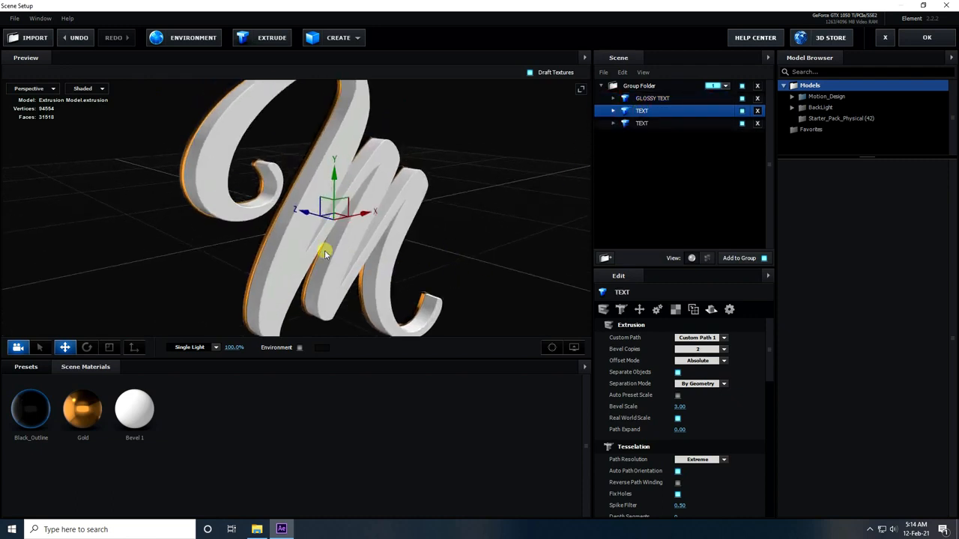
left_click_drag(310, 215, 360, 223)
scroll(314, 237, "up", 3)
left_click_drag(307, 238, 311, 239)
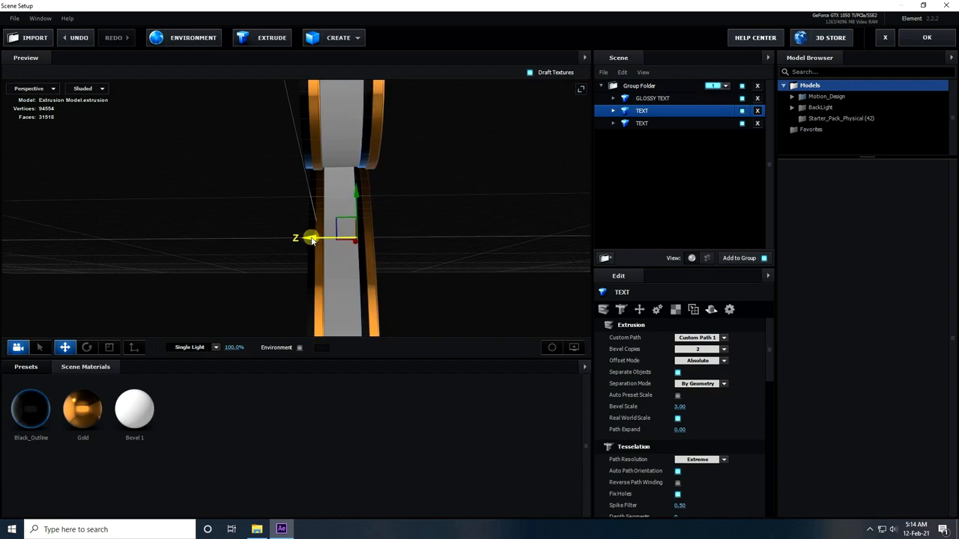
left_click_drag(486, 274, 338, 257)
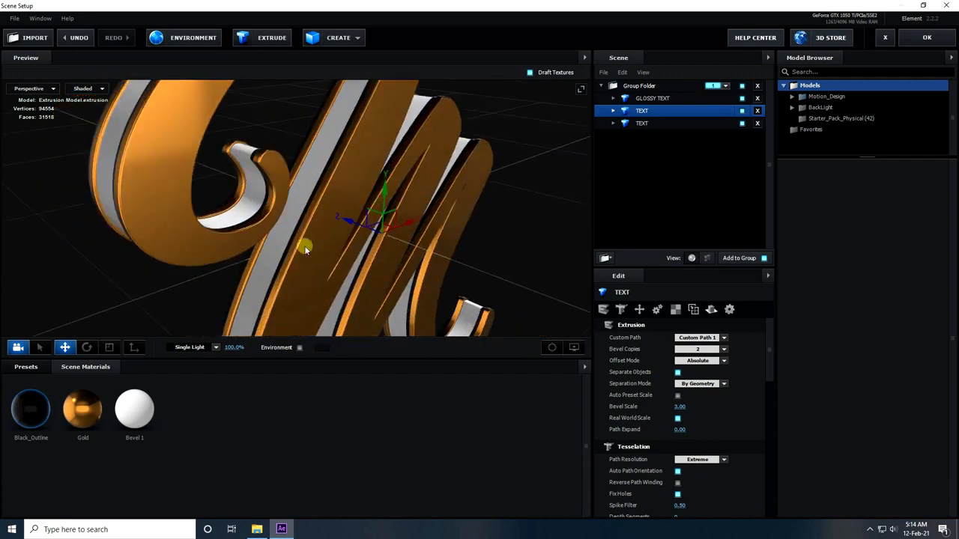
scroll(319, 248, "down", 3)
Step: Duplicate the GLOSSY TEXT model and move the copy along Z in front of the second gold layer
left_click(645, 99)
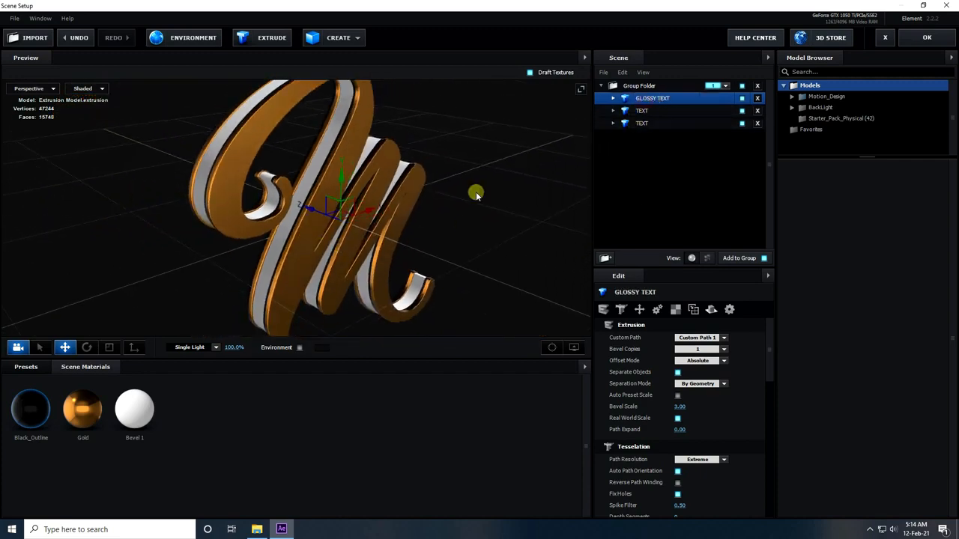
key("ctrl+d")
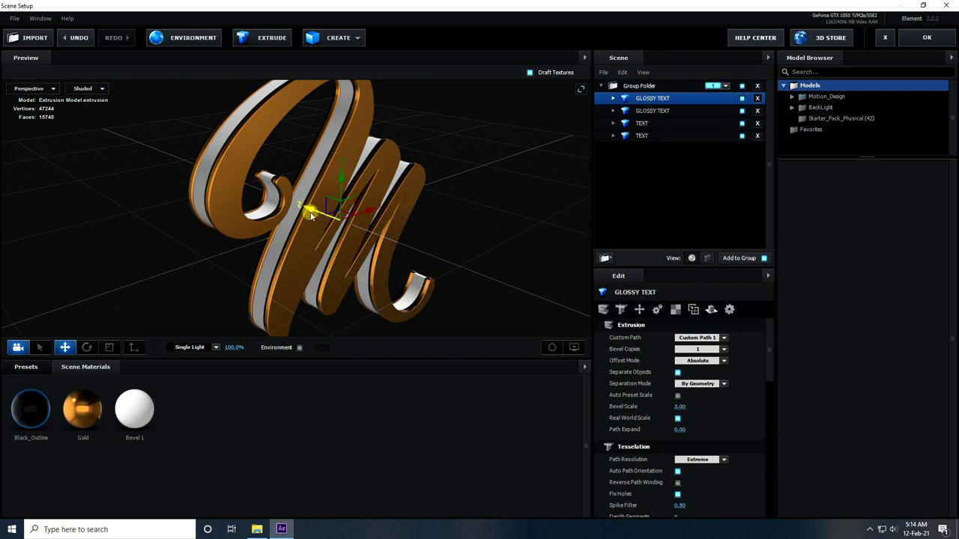
scroll(310, 215, "up", 3)
left_click_drag(327, 217, 350, 230)
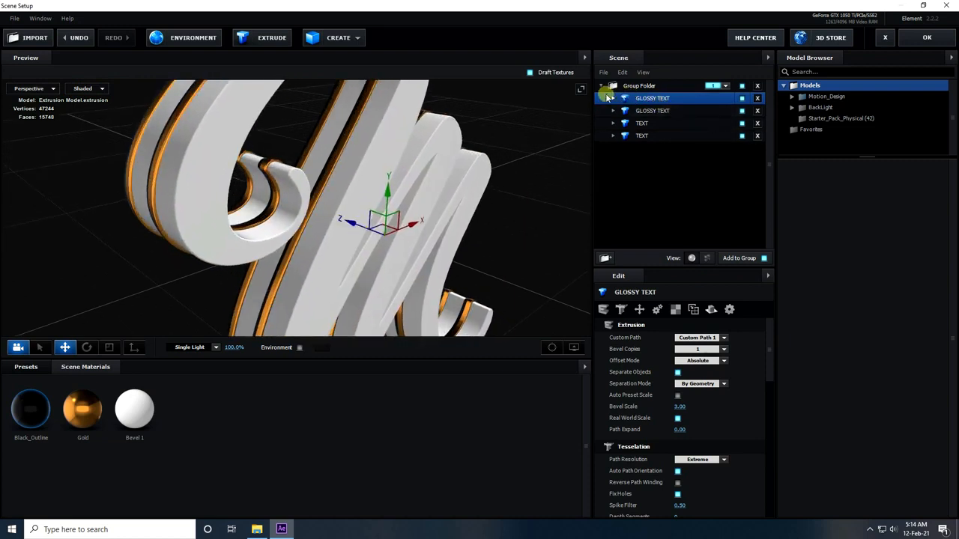
Step: Set the Extrude value of the front GLOSSY TEXT copy's Bevel 1 to 0.50
left_click(611, 98)
left_click(656, 111)
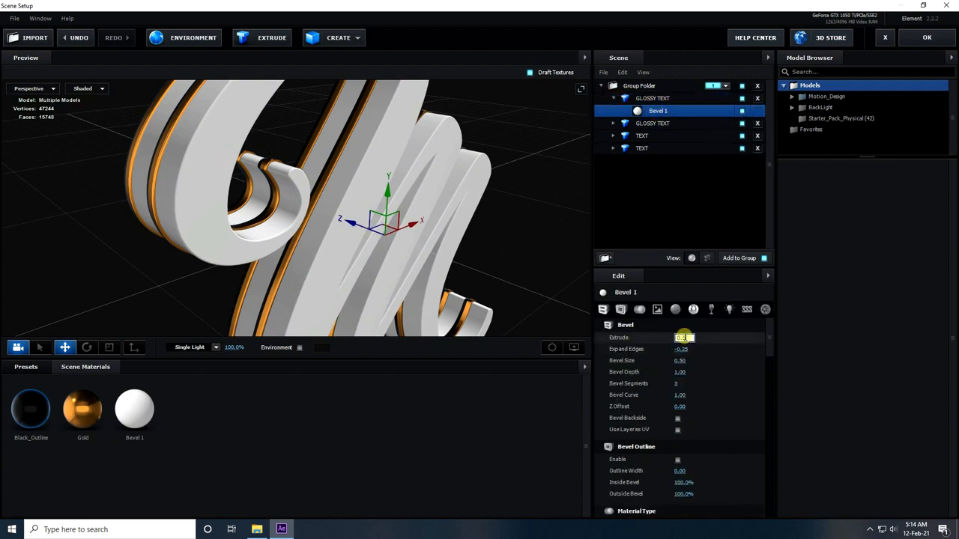
key("Return")
scroll(364, 271, "up", 3)
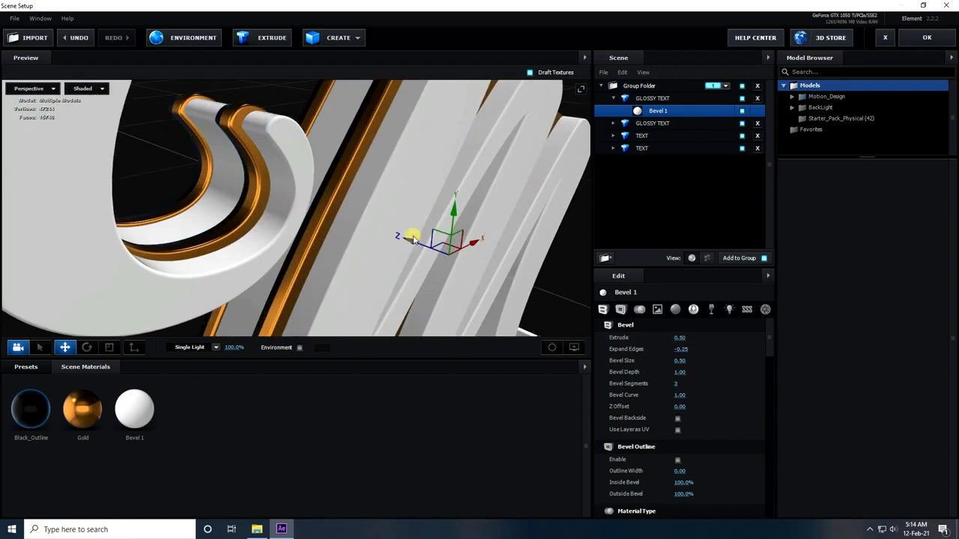
scroll(373, 254, "down", 2)
scroll(372, 254, "down", 2)
Step: Check the front GLOSSY TEXT copy's alignment against the gold layers from the Top view, and return to Perspective
left_click(34, 88)
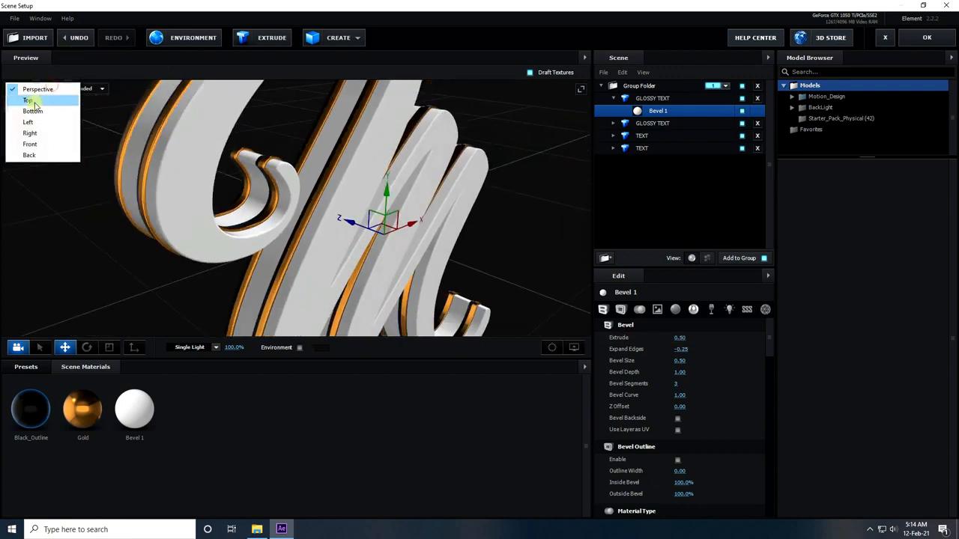
left_click(28, 98)
scroll(329, 247, "up", 5)
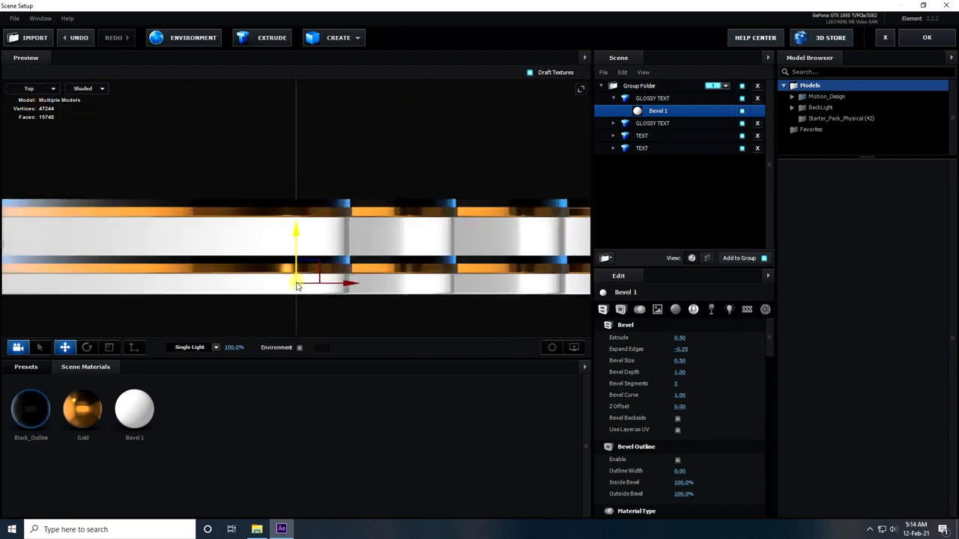
scroll(306, 298, "down", 3)
left_click(34, 88)
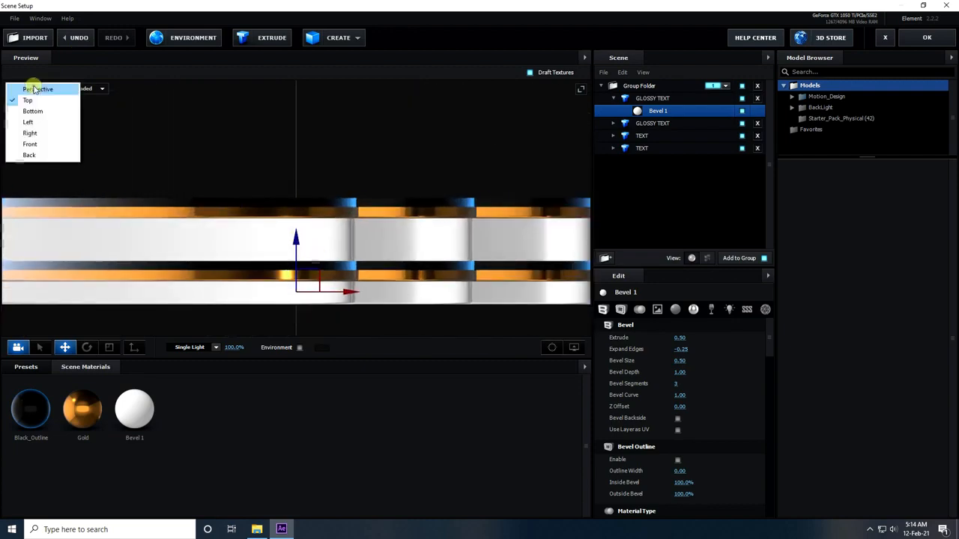
left_click(30, 88)
left_click_drag(309, 201, 400, 199)
Step: Duplicate the front gold TEXT model and move the copy along Z to the front face of the front glossy layer
left_click(644, 137)
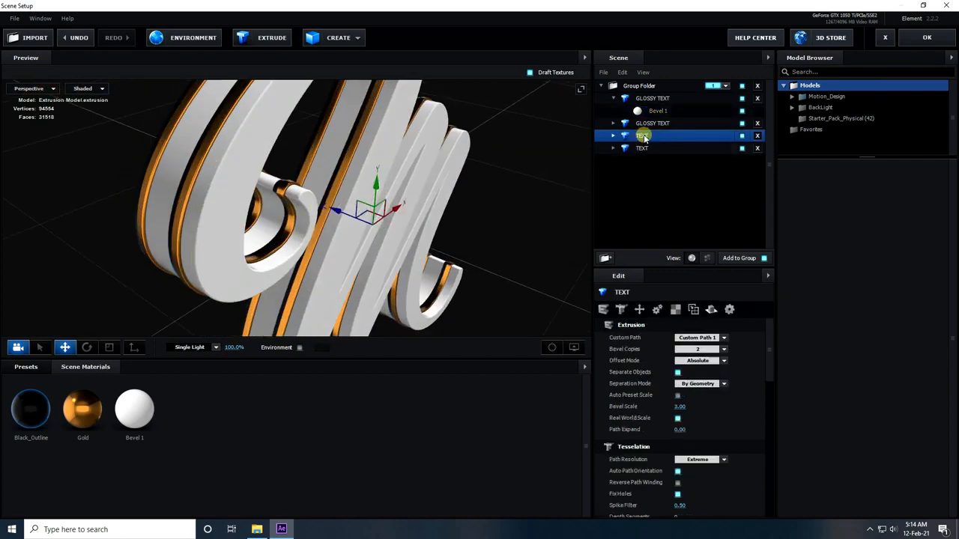
key("ctrl+d")
mouse_move(342, 222)
left_mouse_down()
mouse_move(339, 211)
mouse_move(358, 223)
left_mouse_up()
left_click_drag(527, 262, 635, 183)
left_click(741, 137)
left_click(741, 137)
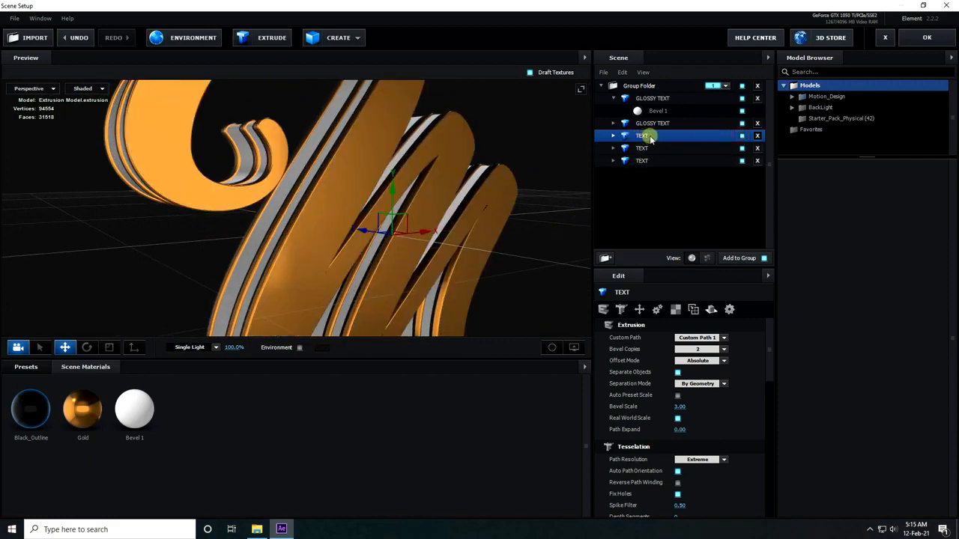
Step: Enable Bevel Outline on the Gold bevel of the frontmost TEXT copy
left_click(614, 136)
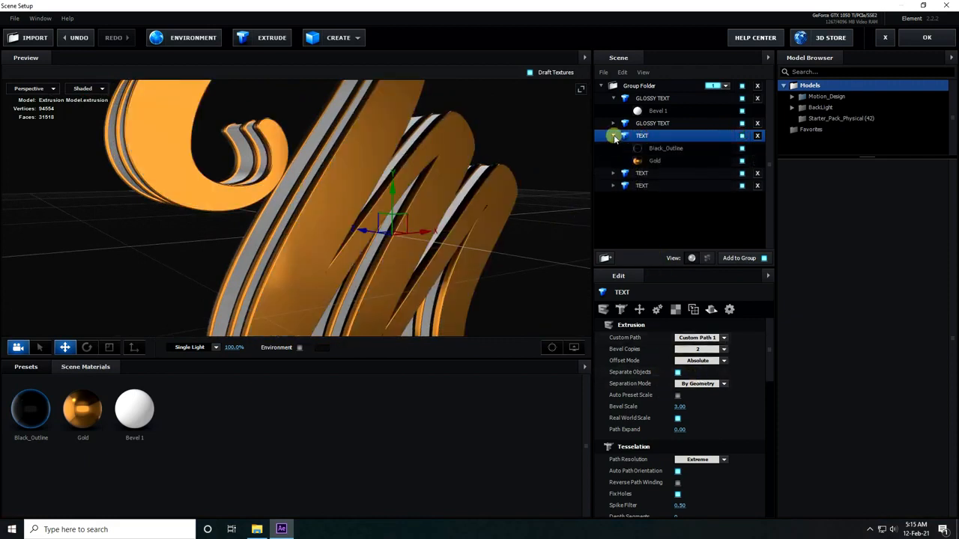
left_click(651, 162)
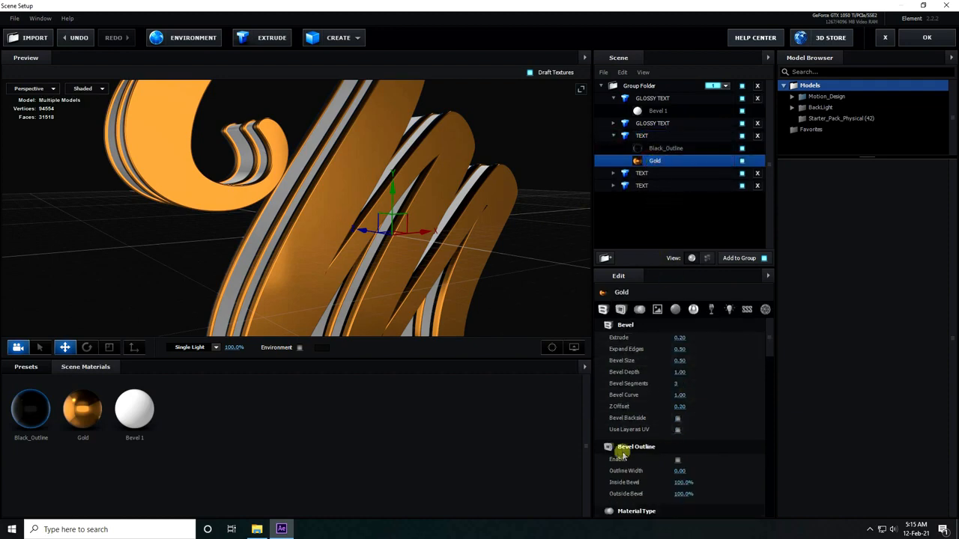
left_click(678, 460)
left_click_drag(382, 229, 287, 303)
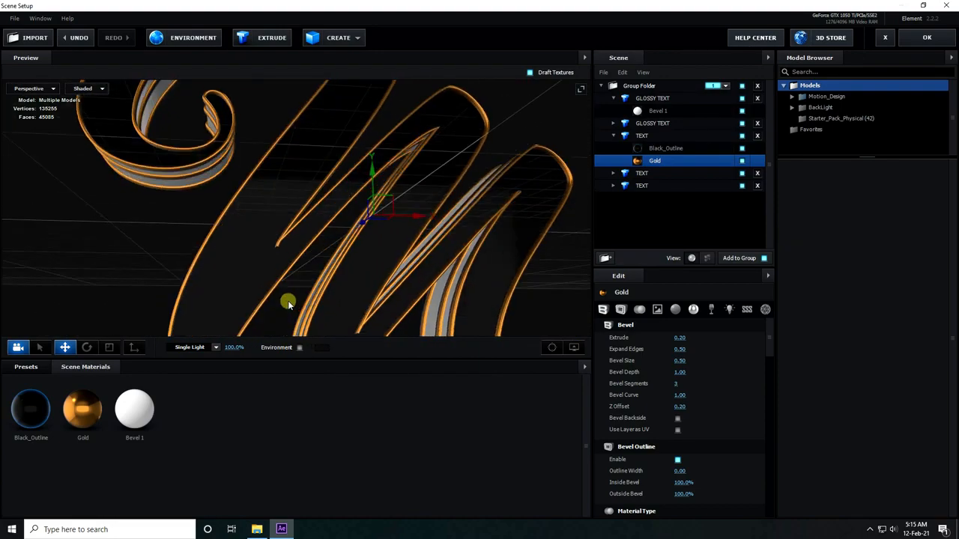
Step: Create a new scene material and select it for editing
right_click(233, 453)
left_click_drag(261, 285, 333, 307)
right_click(195, 466)
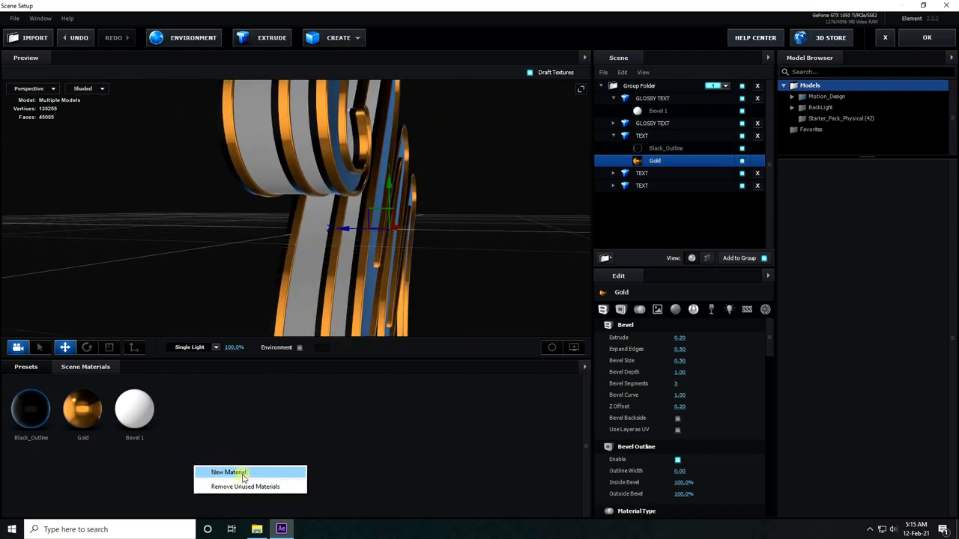
left_click(241, 473)
left_click(186, 414)
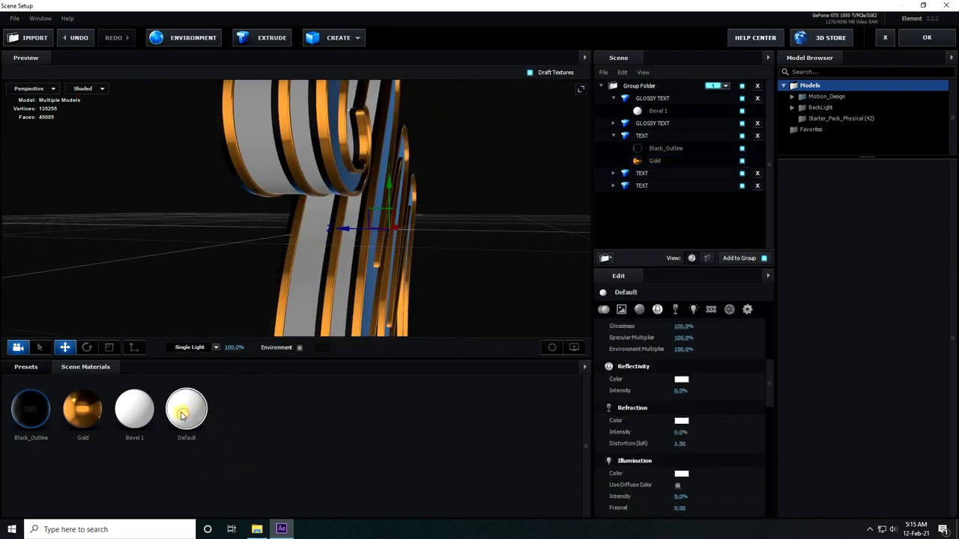
Step: Load Custom Layer 1 [TEXTURE 1.mp4] as the new material's Diffuse texture and raise the texture's brightness
scroll(723, 430, "up", 5)
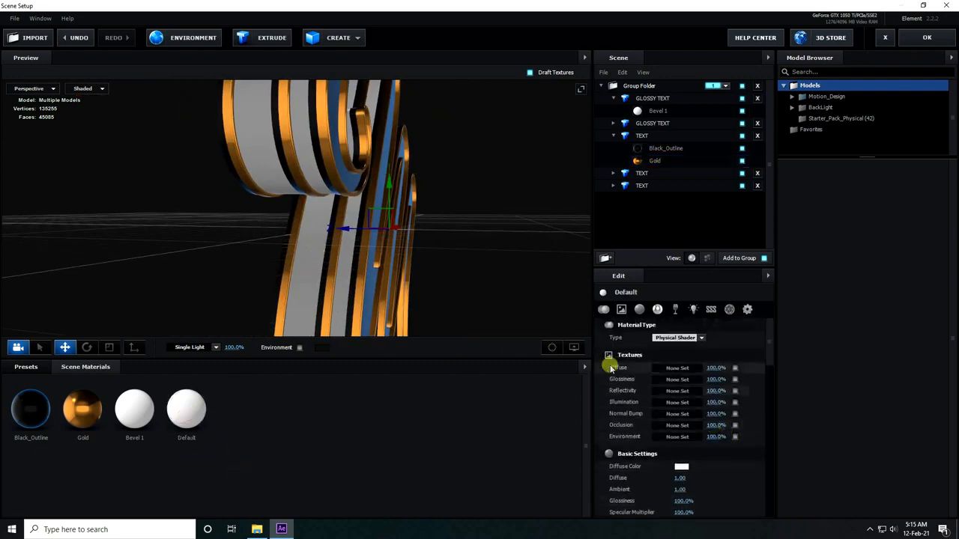
left_click(674, 368)
left_click(674, 308)
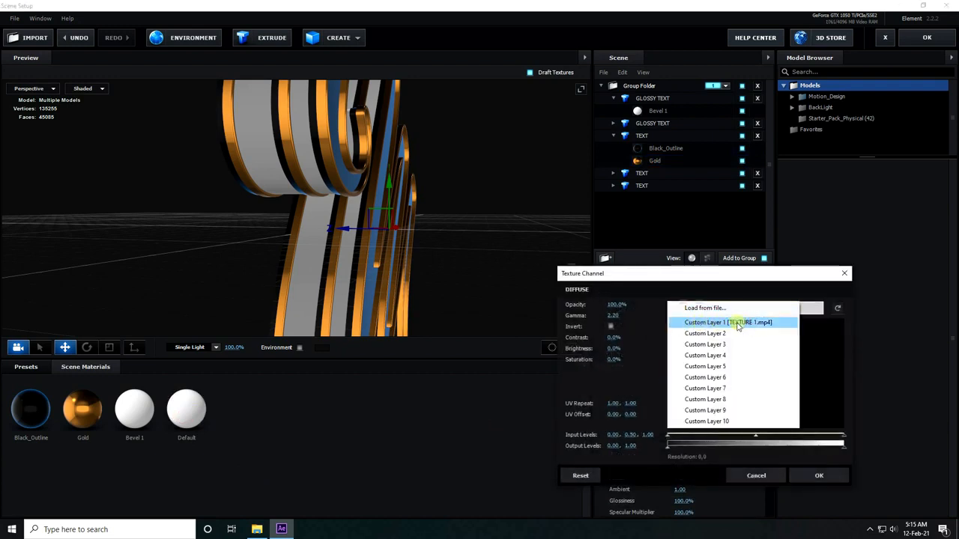
left_click(751, 323)
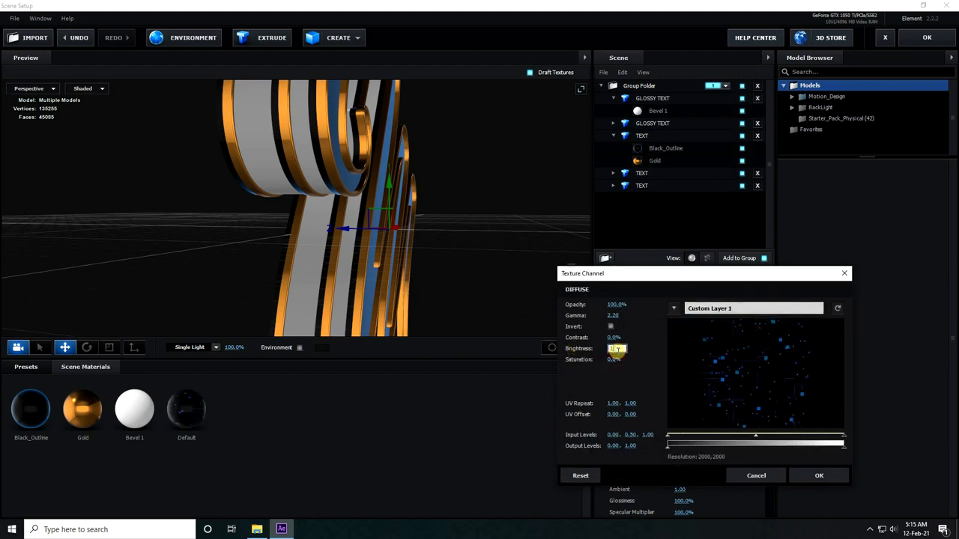
left_click(809, 476)
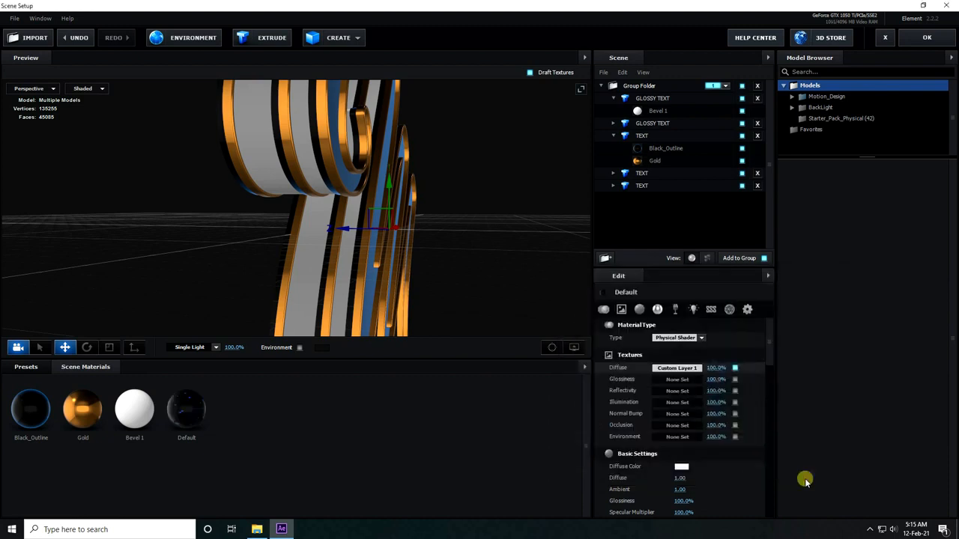
Step: Load Custom Layer 1 as the new material's Illumination texture and raise the texture's brightness
left_click(661, 402)
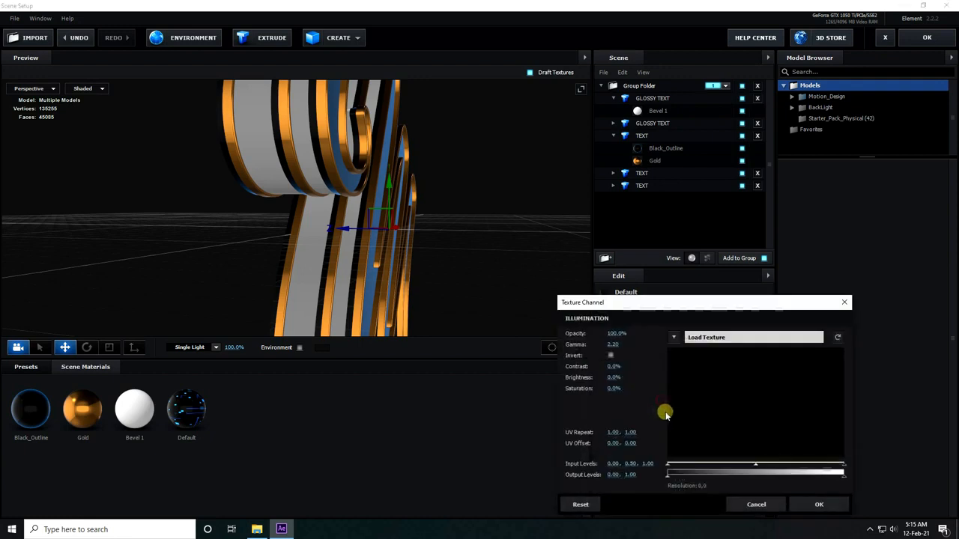
left_click(673, 338)
left_click(700, 350)
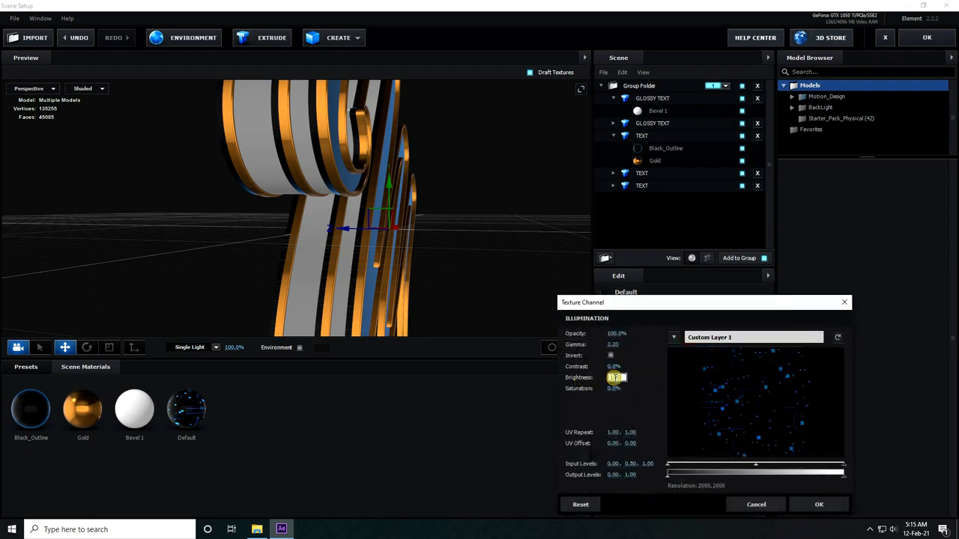
left_click(815, 500)
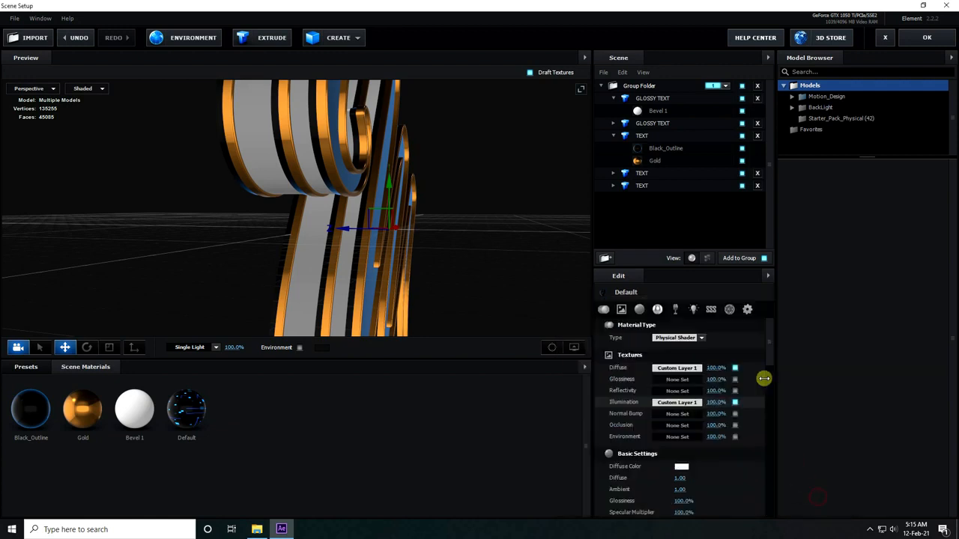
Step: Replace the Bevel 1 material on both GLOSSY TEXT models with the textured Default material
left_click_drag(187, 409, 648, 110)
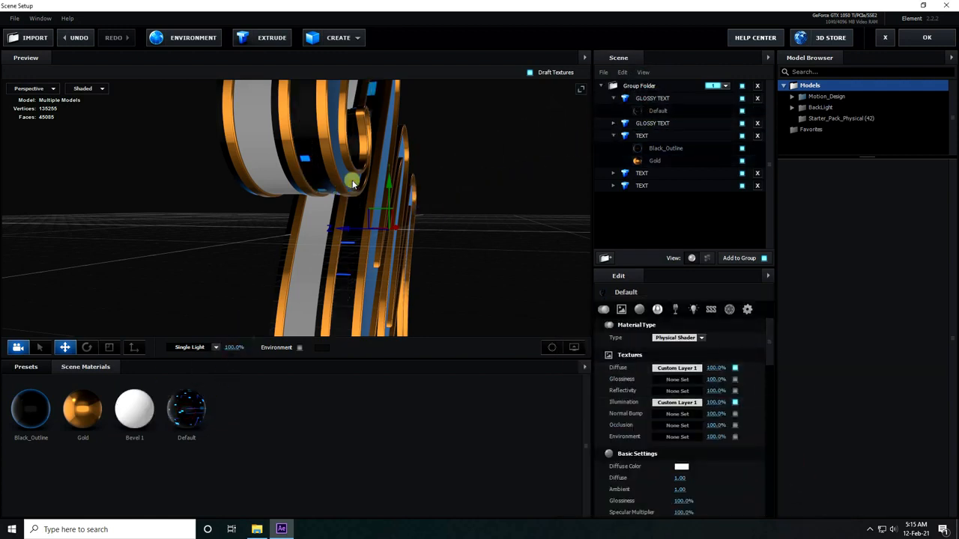
left_click(621, 121)
left_click_drag(186, 408, 637, 135)
left_click_drag(435, 241, 335, 310)
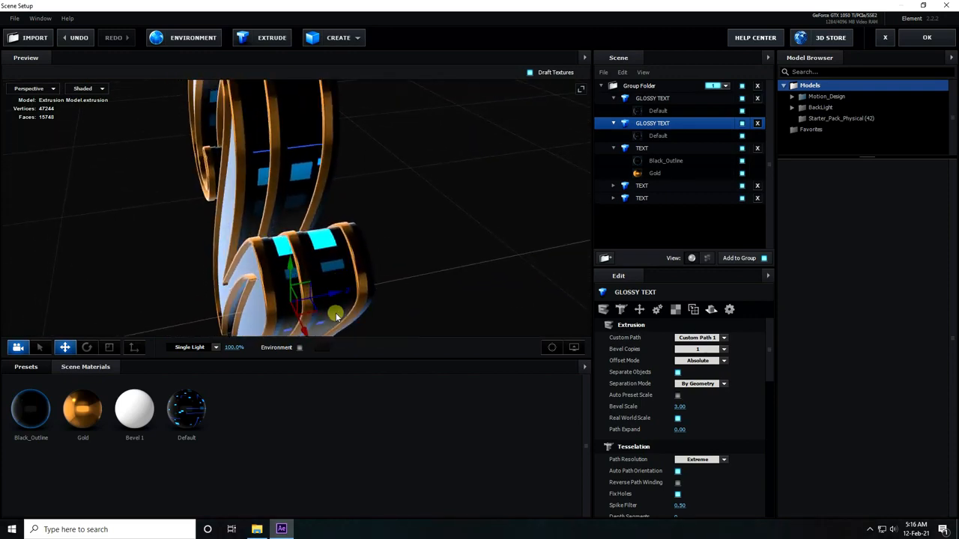
Step: Set the rear GLOSSY TEXT model's UV Repeat to 2.50, 2.50
left_click(690, 310)
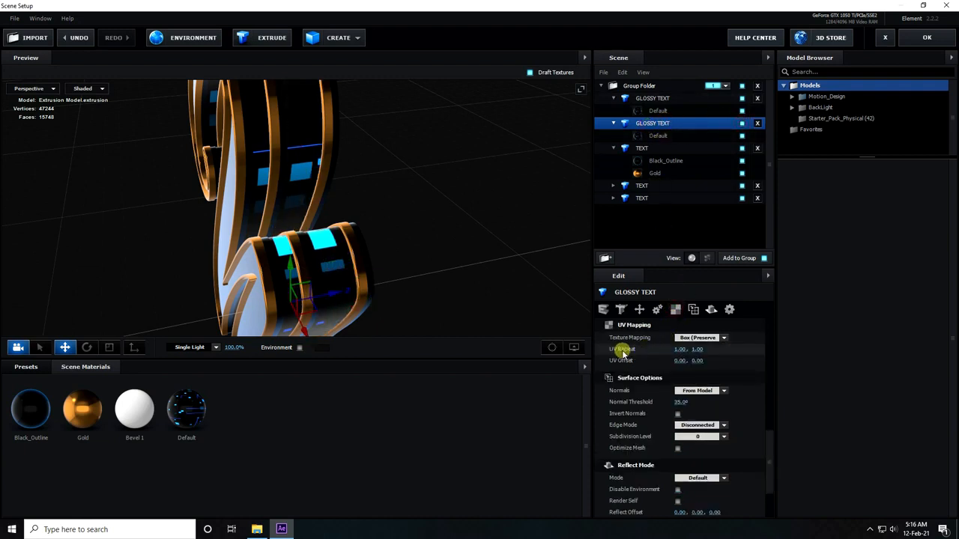
type("2")
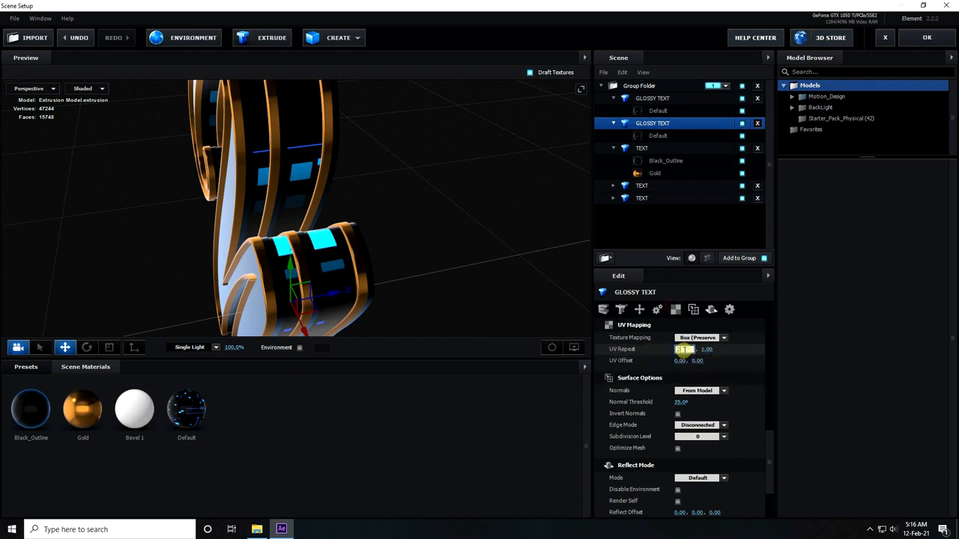
key("Return")
left_click(697, 349)
type("2.5")
key("Return")
scroll(308, 129, "up", 3)
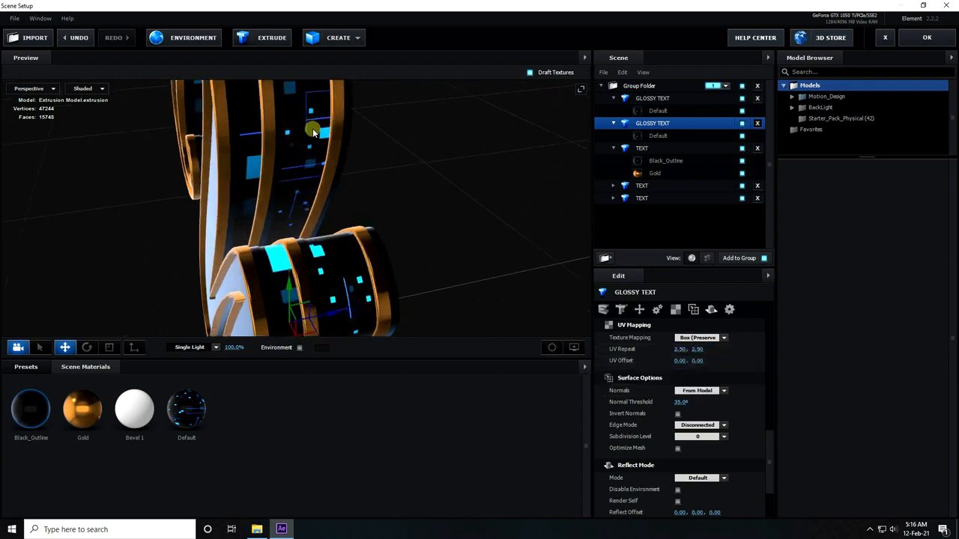
left_click_drag(322, 159, 338, 259)
scroll(340, 259, "up", 2)
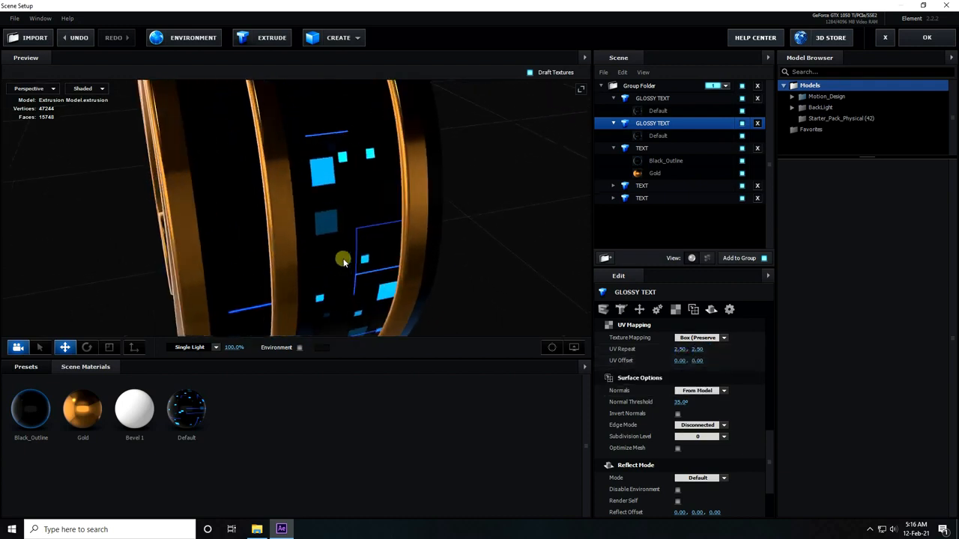
Step: Set the front GLOSSY TEXT model's UV Repeat to 5.00, 5.00
left_click(657, 100)
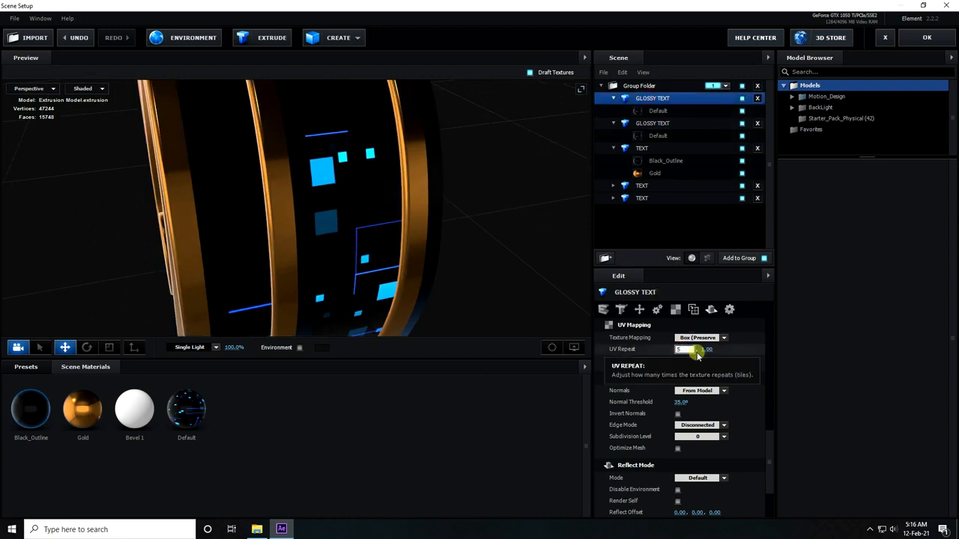
left_click(702, 350)
type("5")
key("Return")
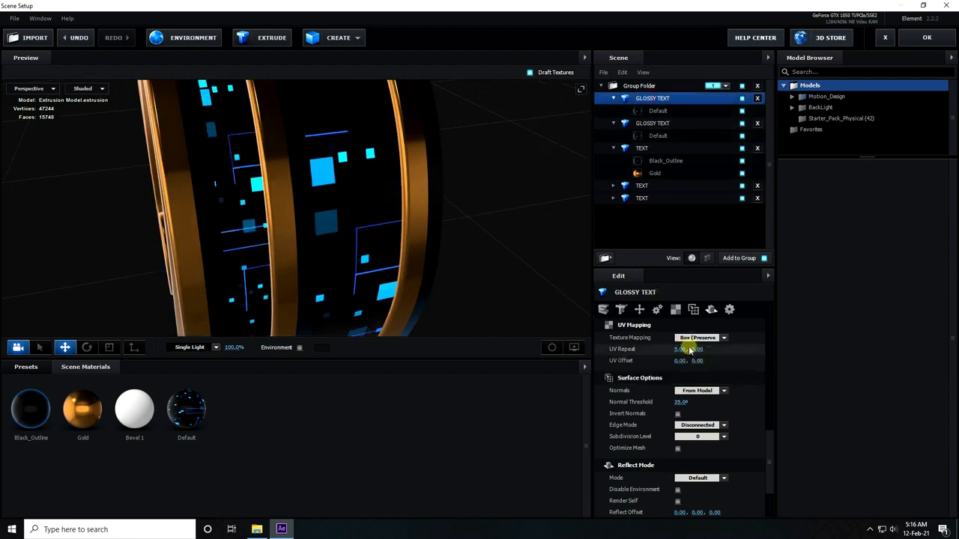
scroll(280, 271, "down", 3)
left_click_drag(271, 261, 362, 262)
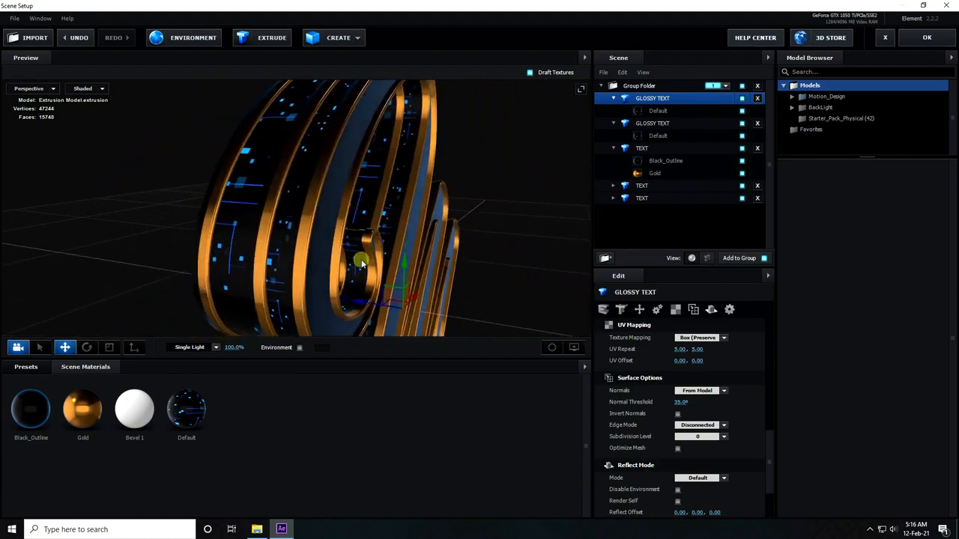
Step: Set the Default material's Blend Mode to Screen
left_click(178, 425)
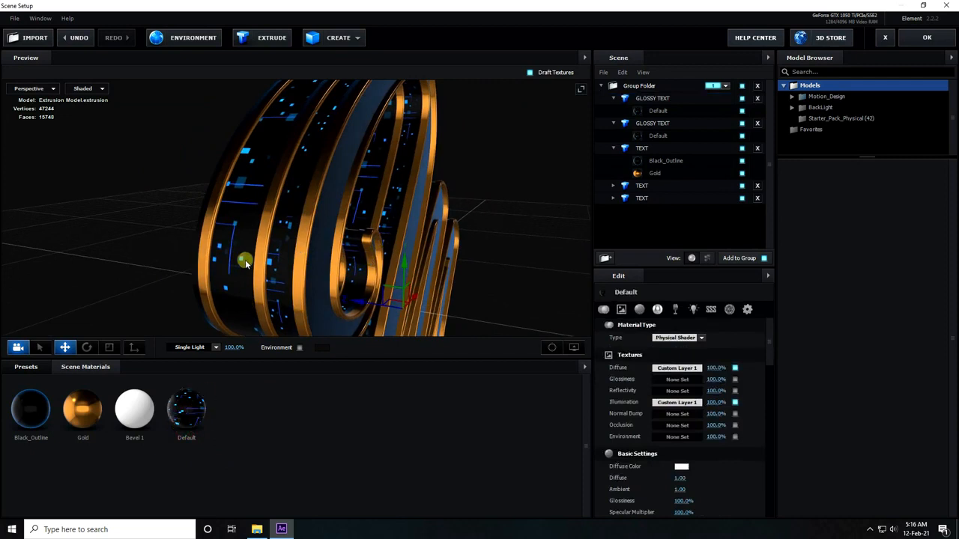
left_click(770, 350)
left_click_drag(769, 339, 764, 469)
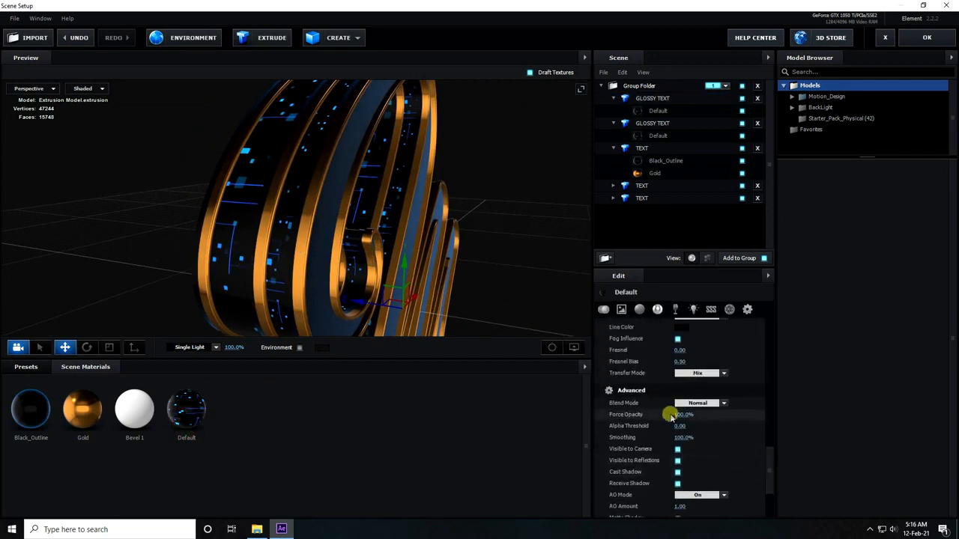
left_click(724, 403)
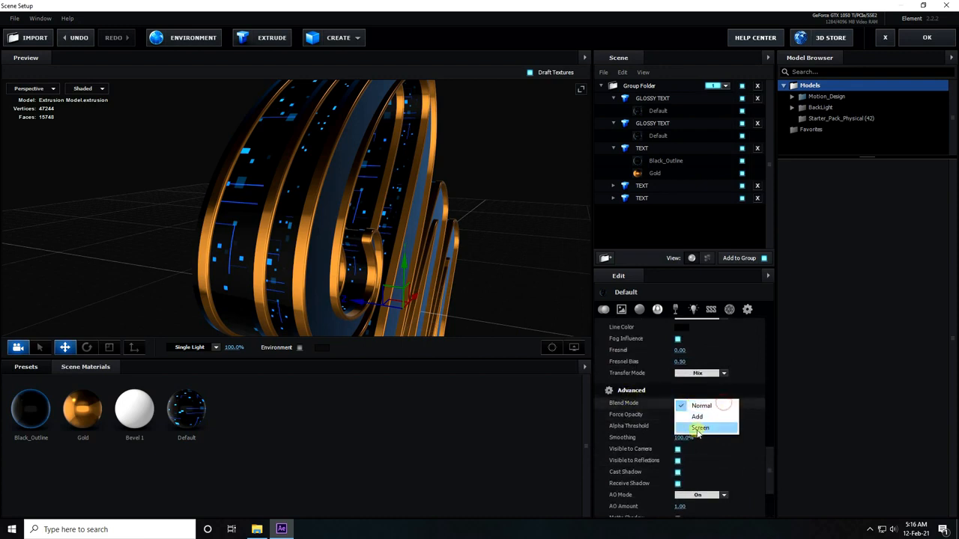
left_click(700, 428)
left_click_drag(430, 237, 332, 216)
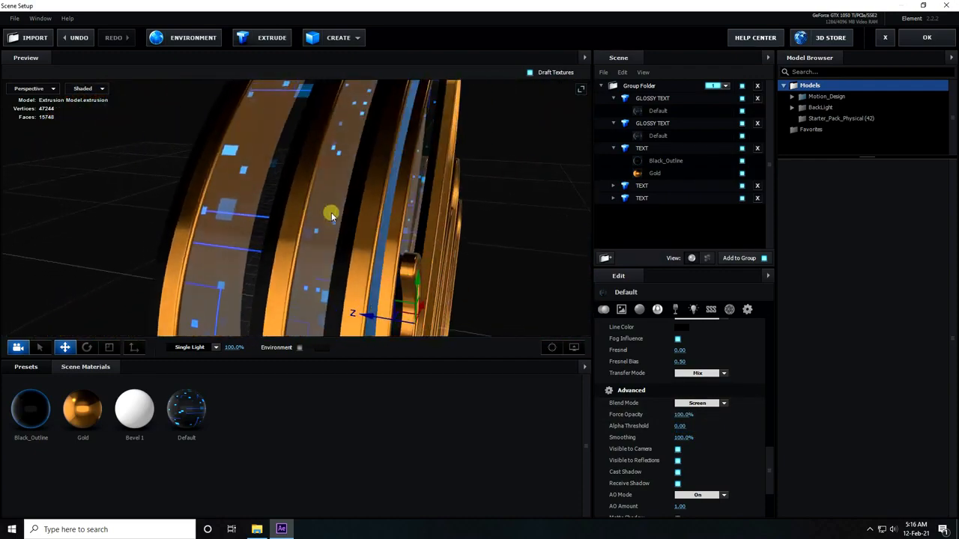
Step: Enable Use Diffuse Color in the Default material's Illumination settings and set the illumination intensity to 150%
left_click_drag(769, 473, 779, 405)
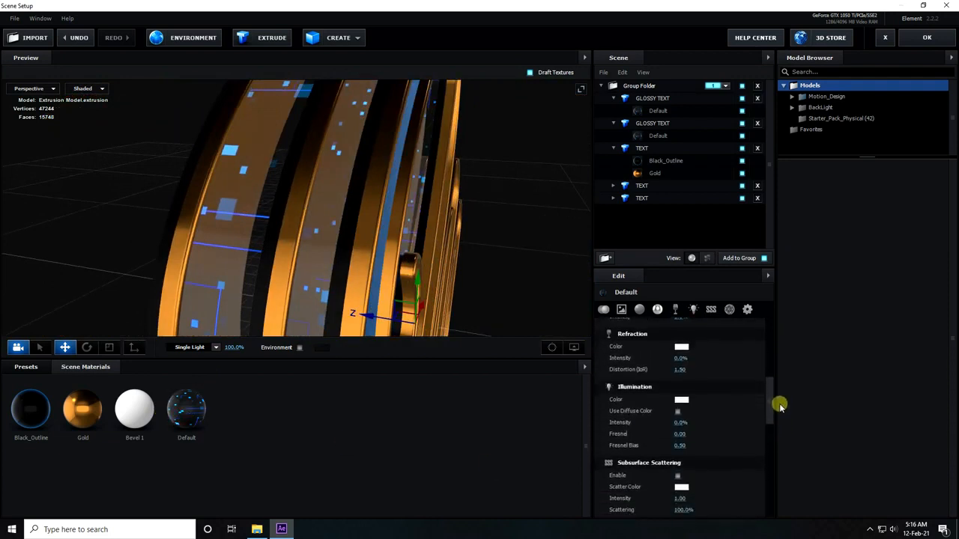
left_click(657, 309)
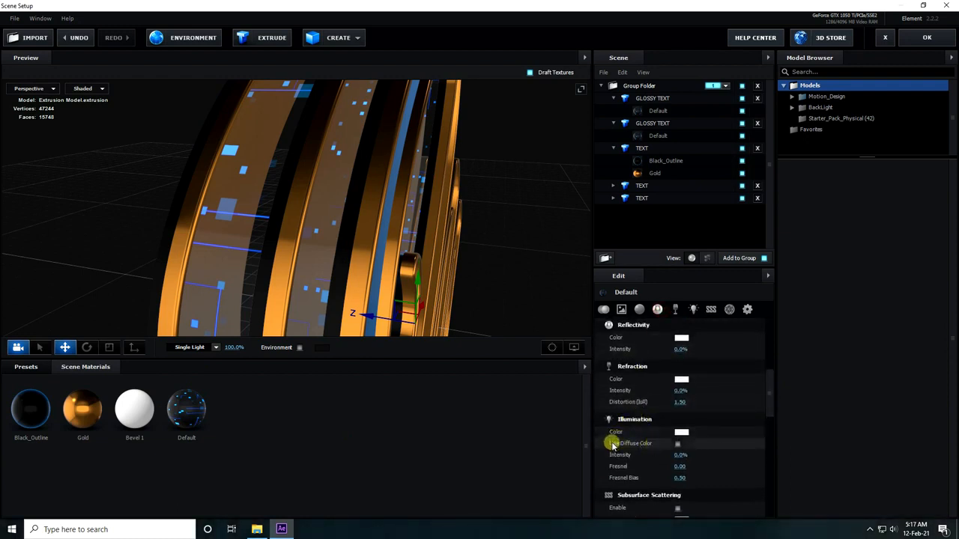
left_click(677, 443)
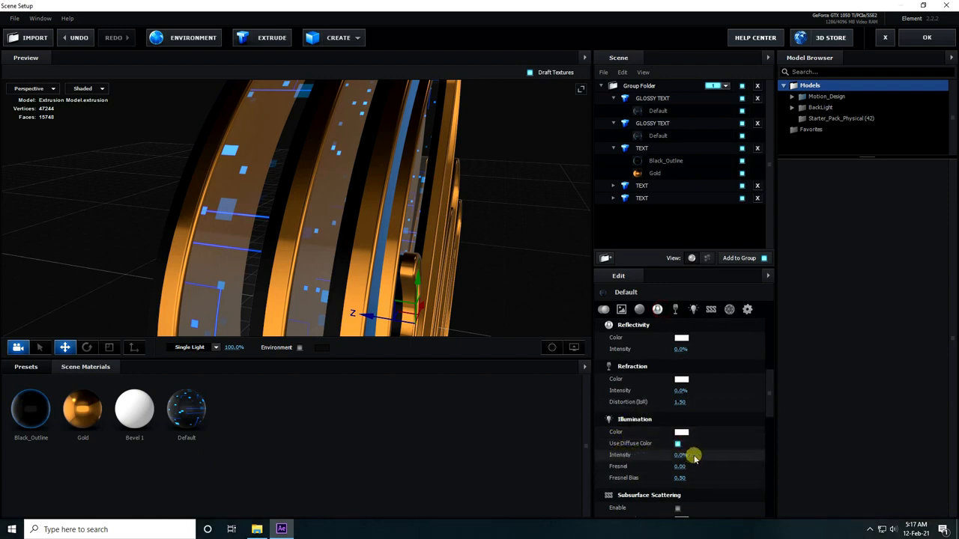
type("0")
key("Return")
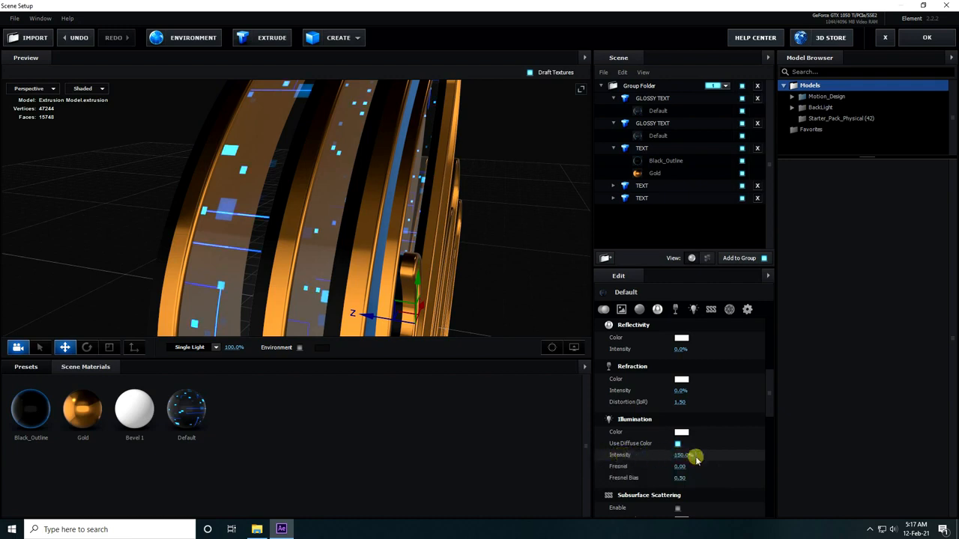
left_click_drag(432, 258, 378, 273)
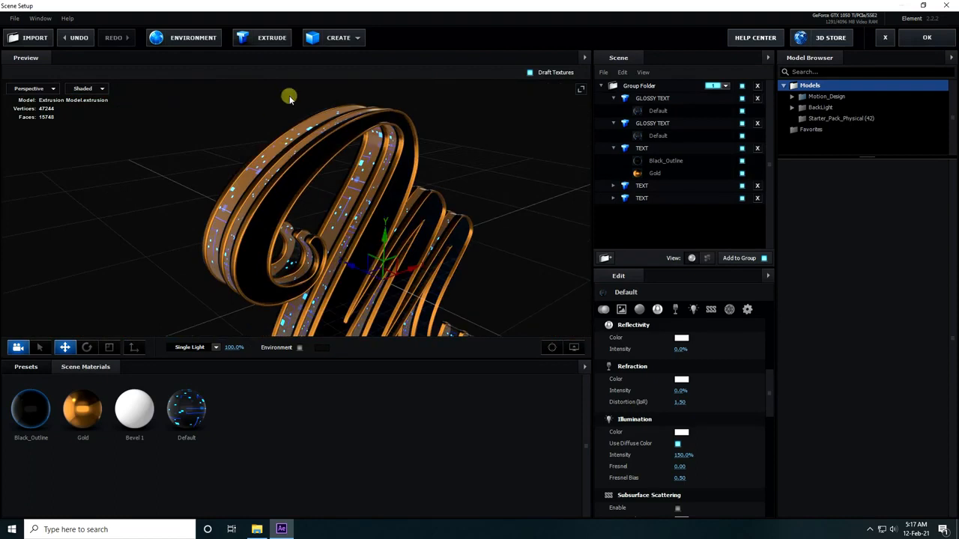
Step: Create a plane model in the scene and set its XY size to 15.00, 15.00
left_click(359, 39)
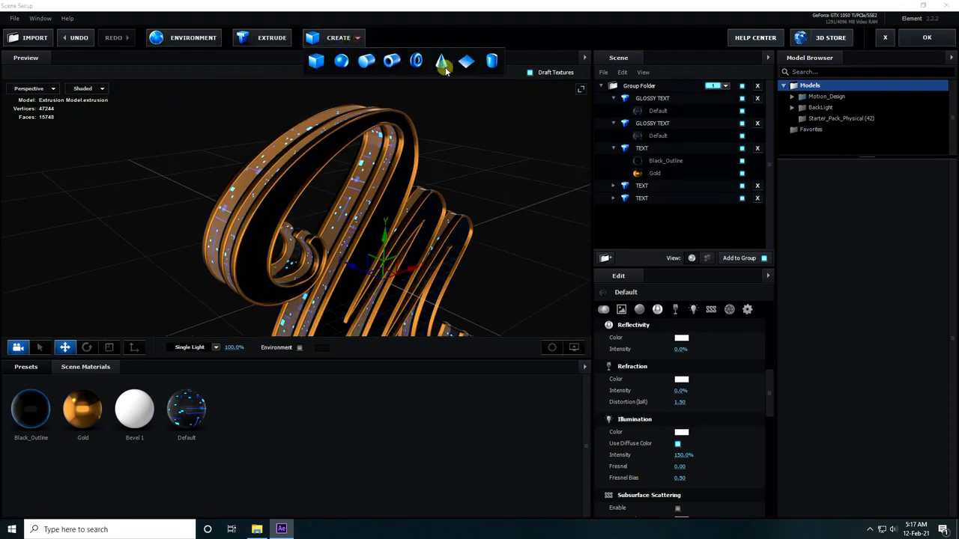
left_click(471, 62)
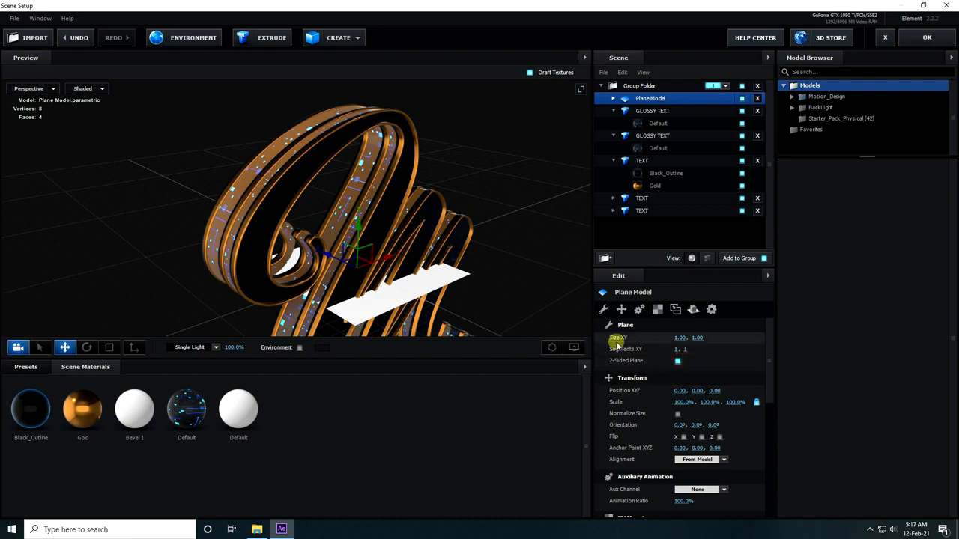
left_click_drag(679, 338, 703, 337)
left_click(702, 339)
type("15")
key("Return")
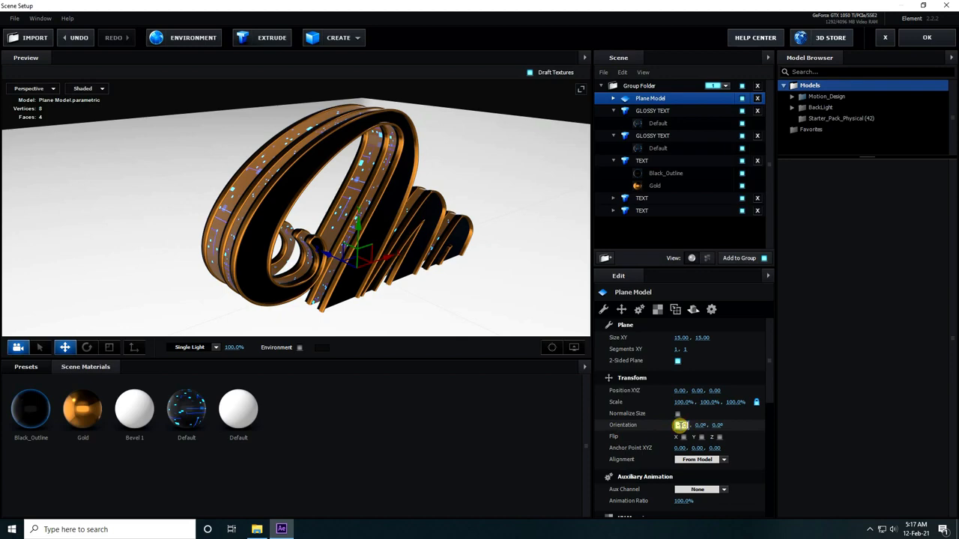
Step: Set the plane's X orientation to -90° and shift it along Z to 0.02 so it stands behind the logo
type("-90")
key("Return")
left_click_drag(405, 245, 272, 216)
left_click_drag(221, 242, 218, 243)
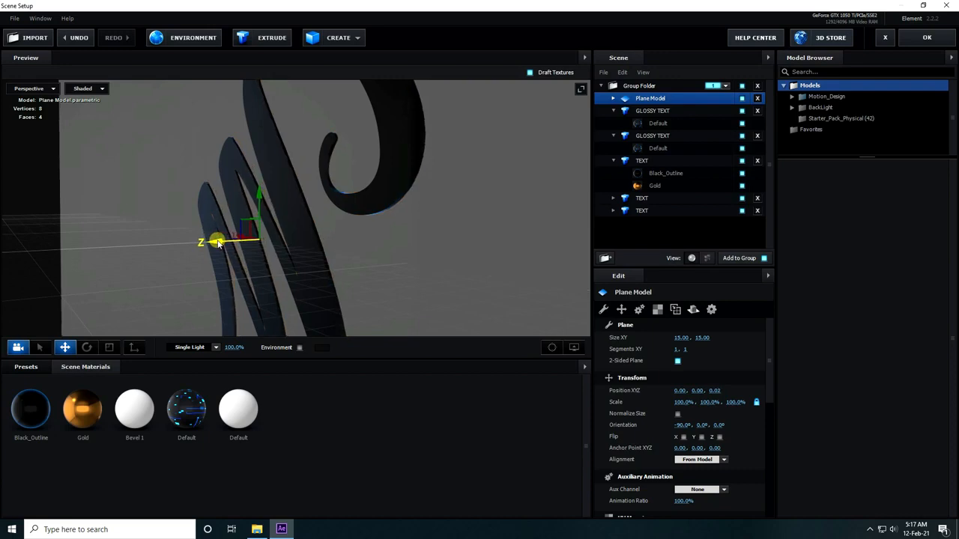
left_click_drag(313, 260, 225, 268)
Step: Remove the unused scene materials and apply the metal_black preset from the Pro_Shaders_2 Metal collection to the plane
right_click(342, 452)
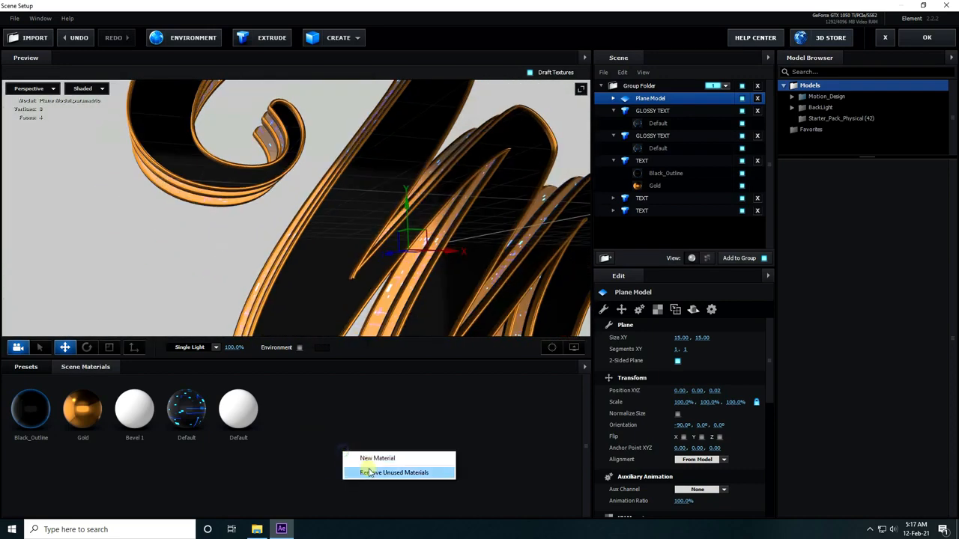
left_click(373, 473)
left_click(30, 369)
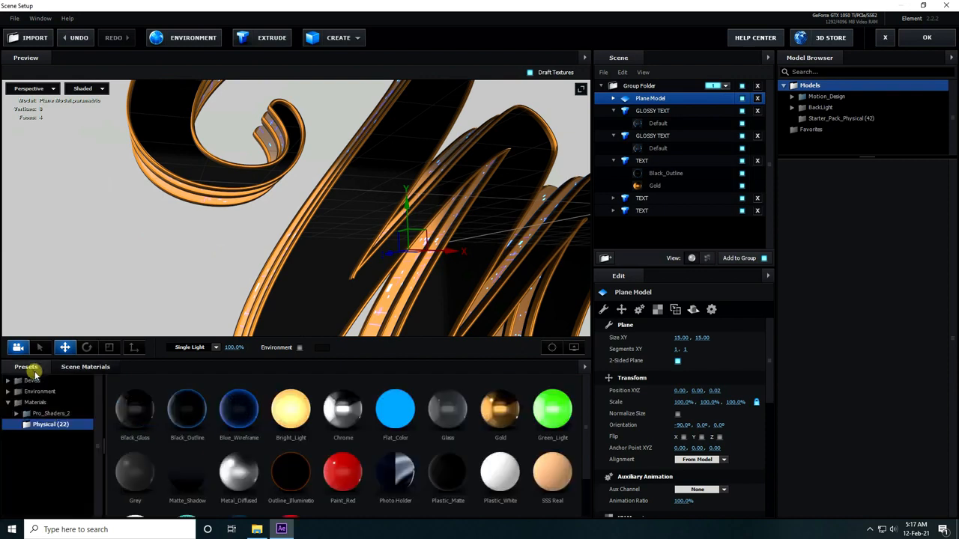
double_click(50, 414)
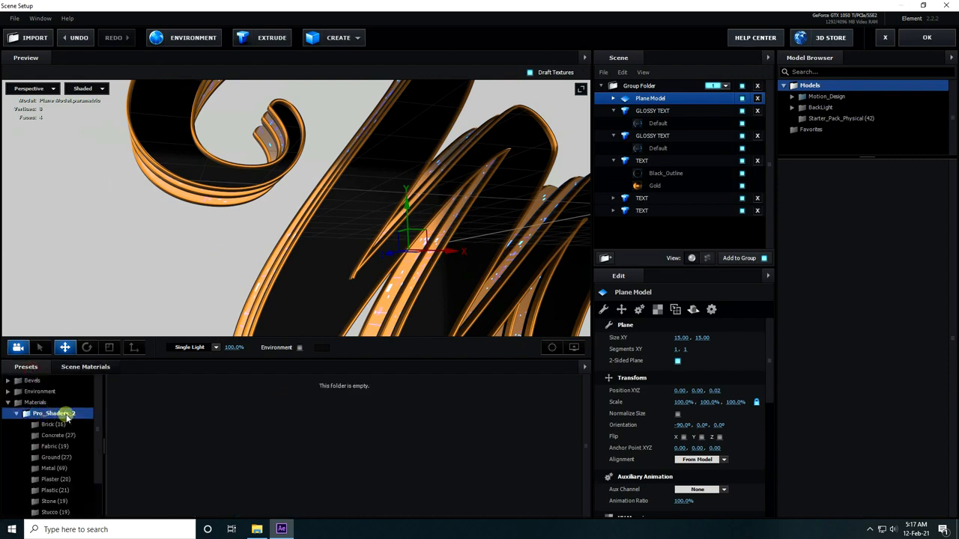
scroll(65, 427, "down", 1)
left_click(55, 434)
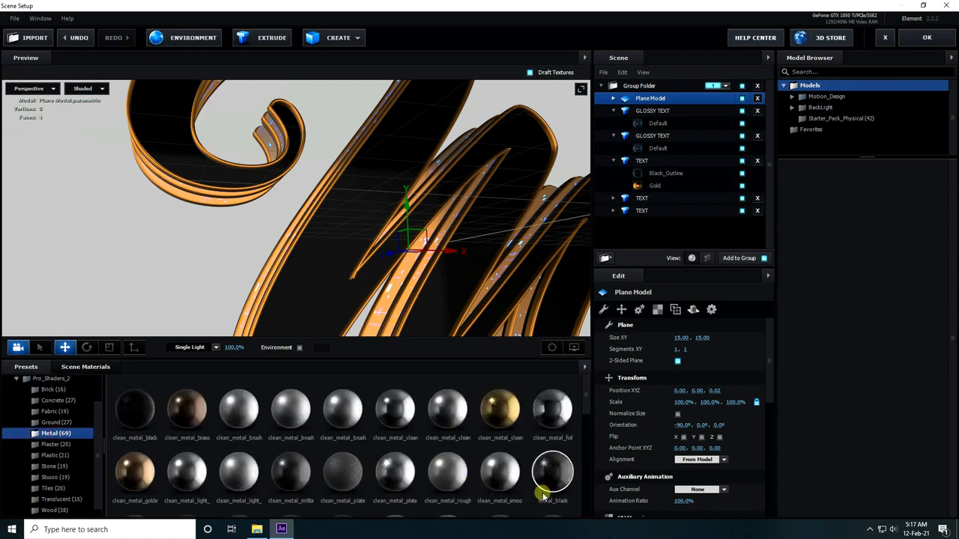
scroll(473, 468, "down", 1)
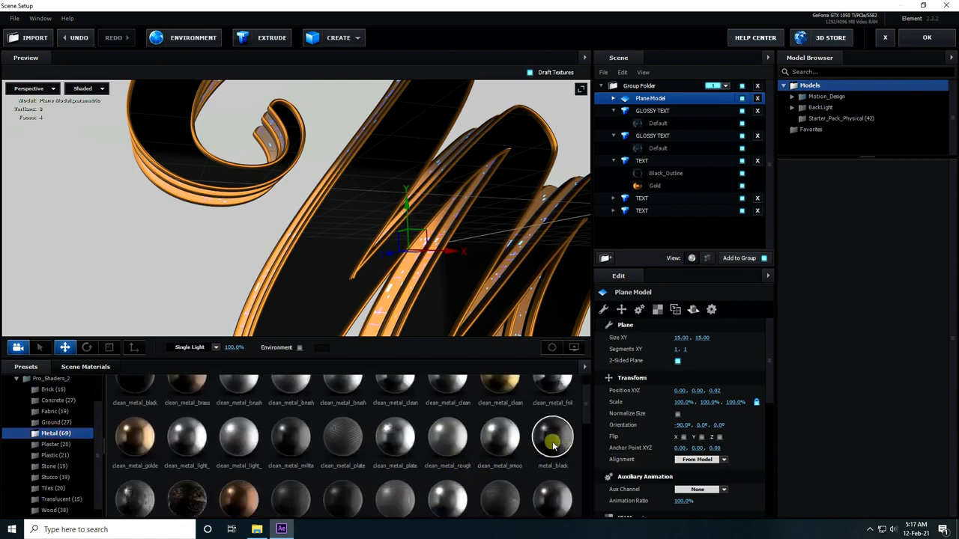
left_click_drag(553, 442, 152, 283)
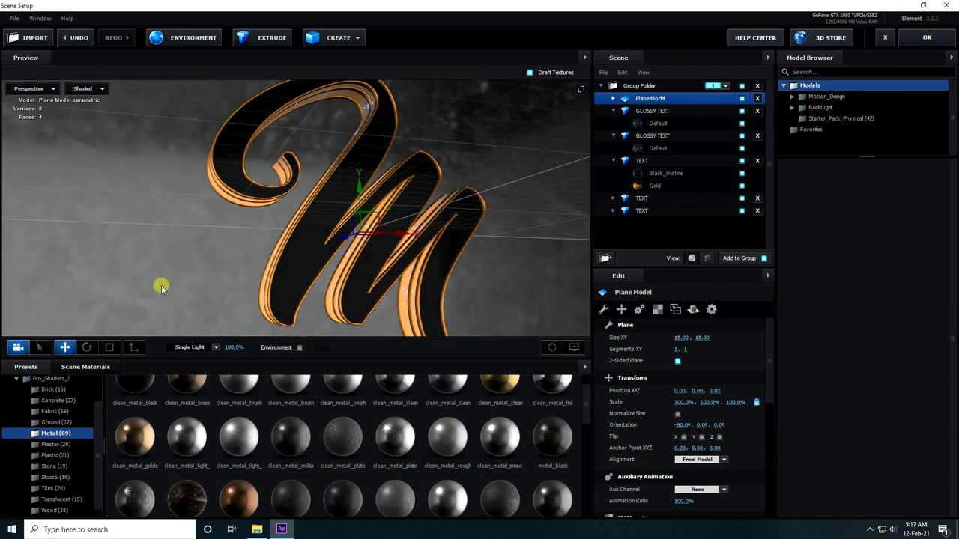
scroll(161, 286, "down", 3)
scroll(161, 286, "up", 6)
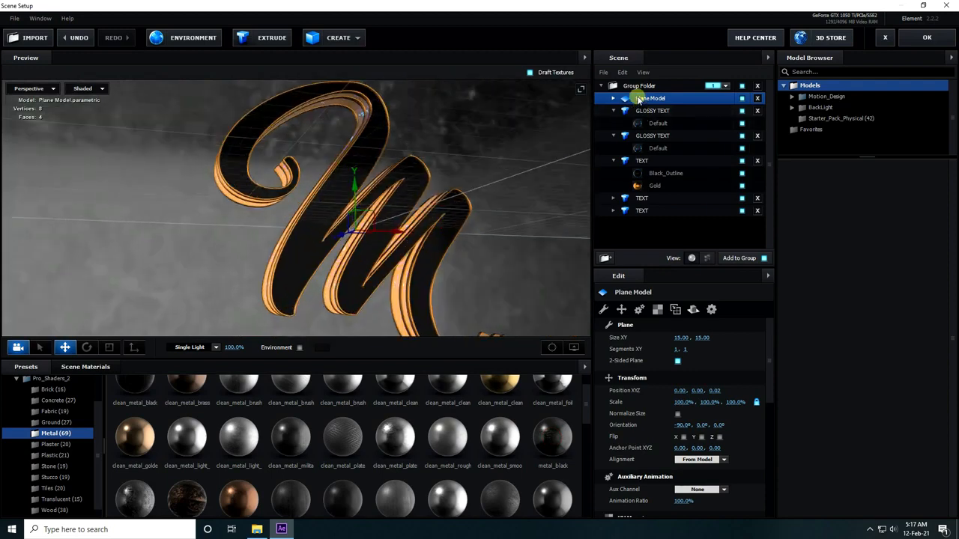
Step: Set the plane's UV Repeat to 15.00, 15.00
left_click(657, 310)
left_click(683, 349)
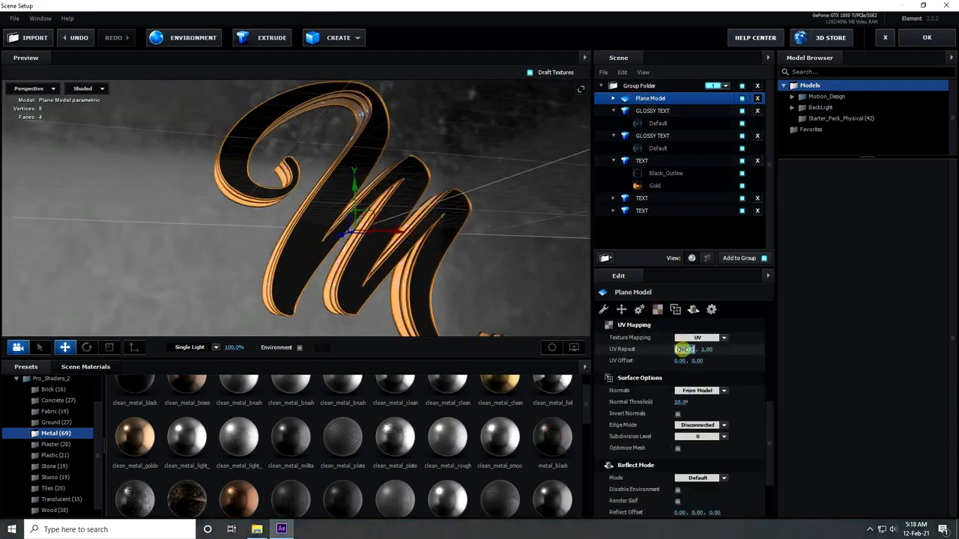
type("15")
key("Return")
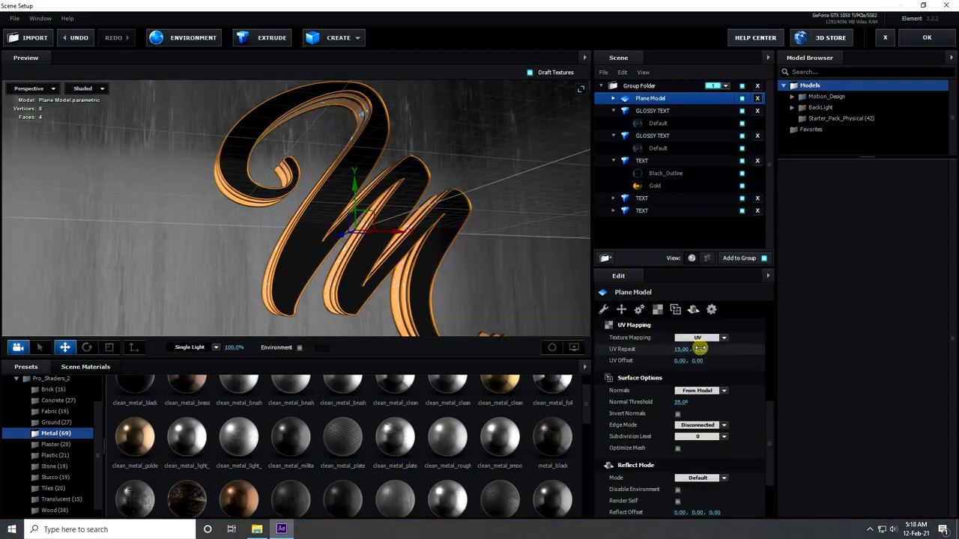
key("Return")
left_click_drag(303, 251, 280, 218)
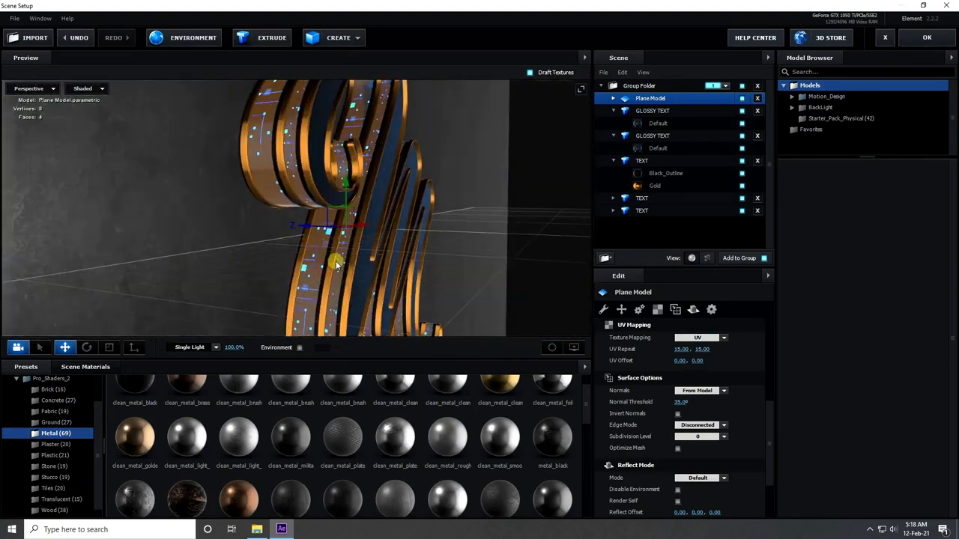
Step: Apply the BackLight_2K_13 preset from the BackLight_2K collection as the scene's environment
left_click(86, 366)
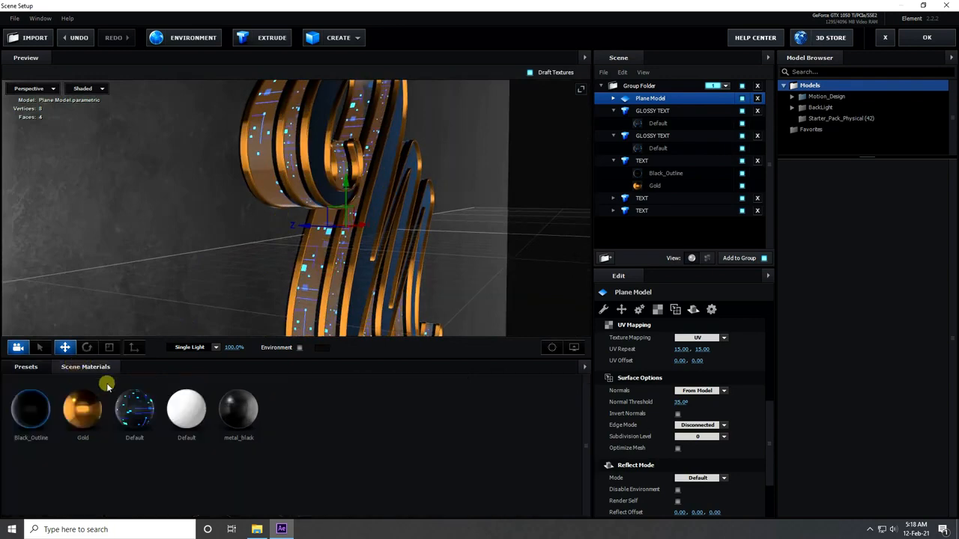
left_click(25, 366)
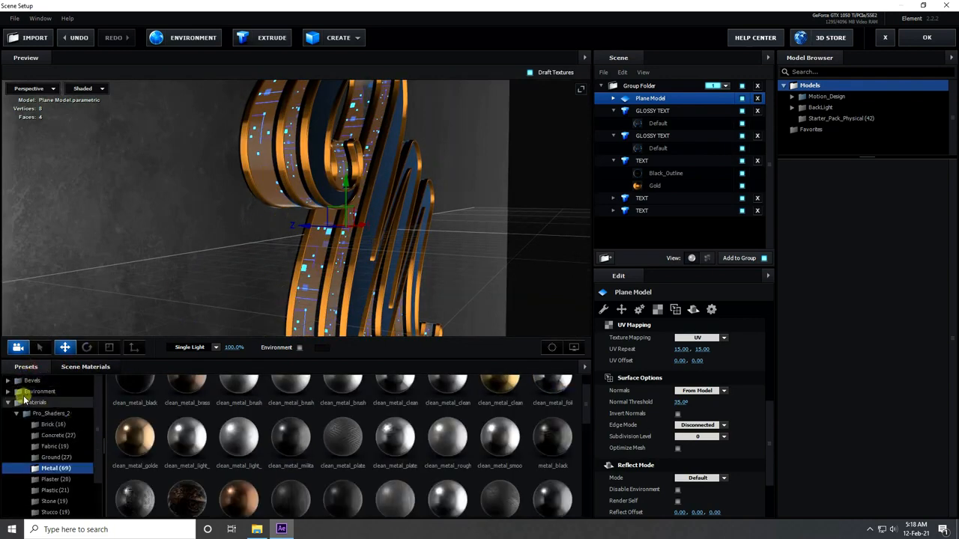
left_click(45, 392)
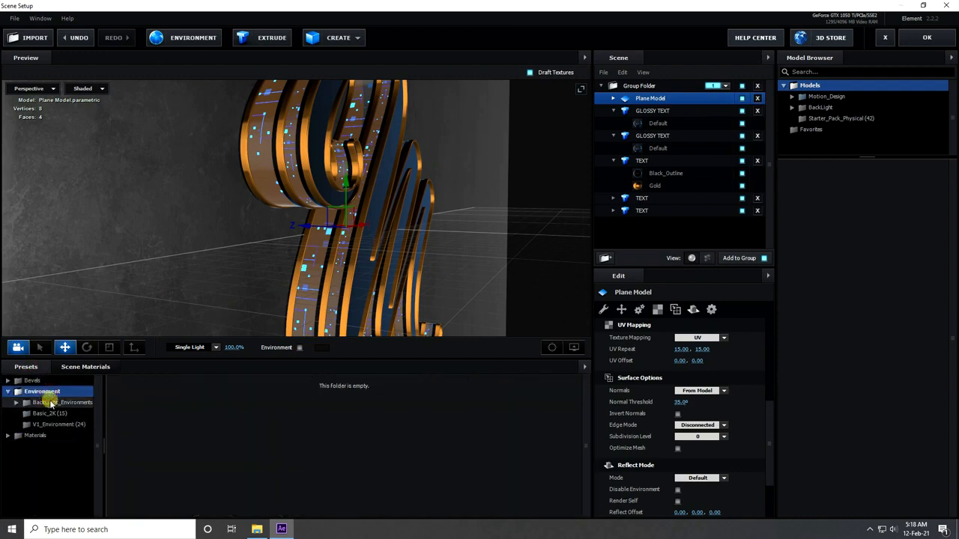
double_click(32, 405)
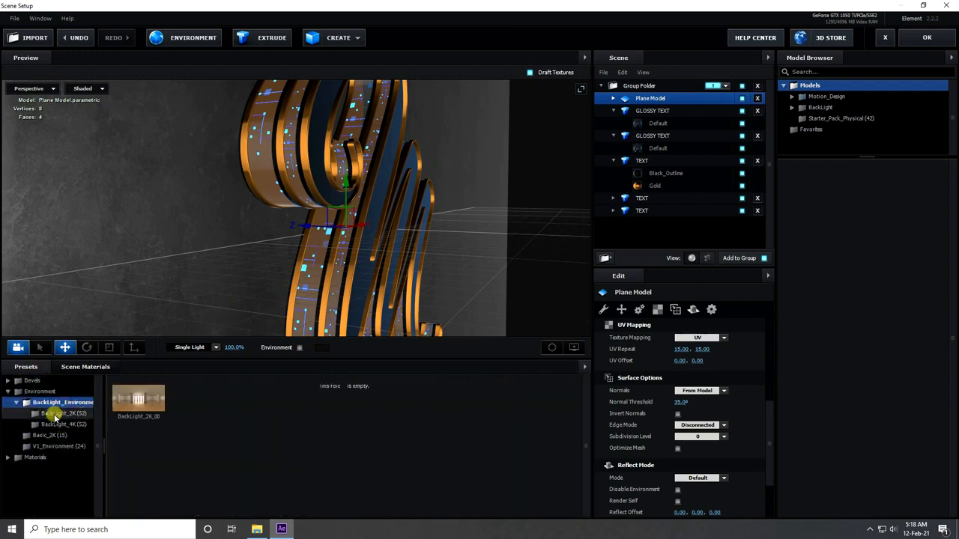
left_click(64, 413)
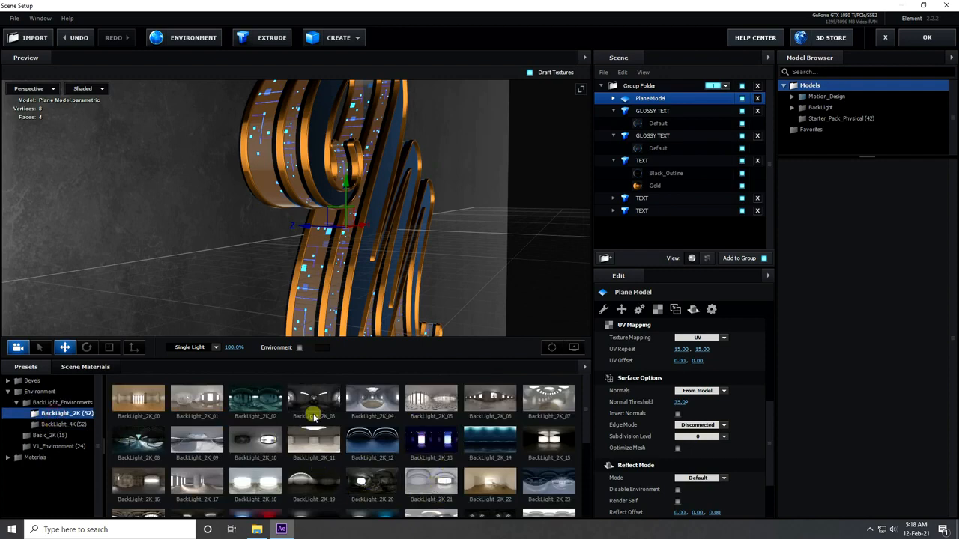
left_click(237, 485)
left_click(433, 429)
scroll(410, 438, "down", 3)
scroll(415, 448, "up", 3)
left_click_drag(385, 255, 332, 248)
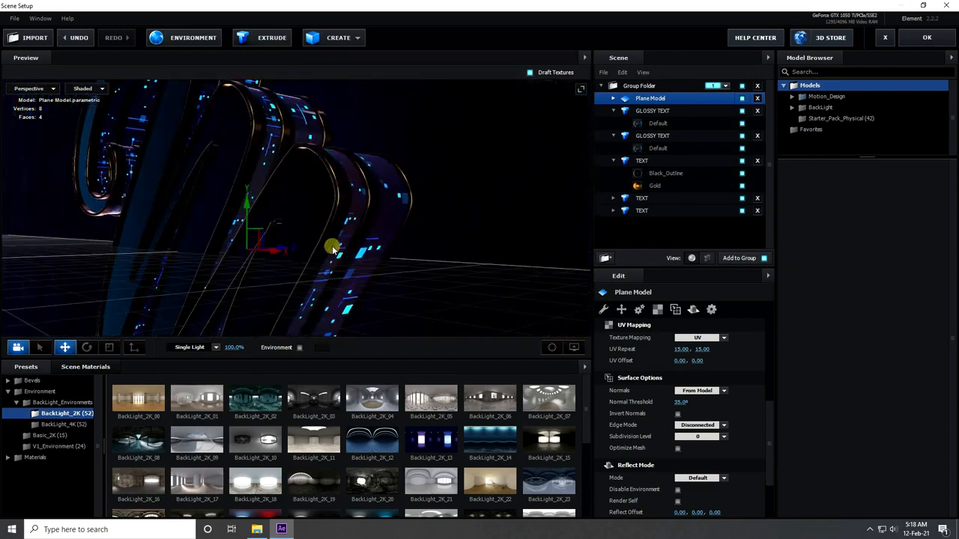
Step: Set the environment texture's brightness to 50% and its saturation to -50%
left_click(186, 36)
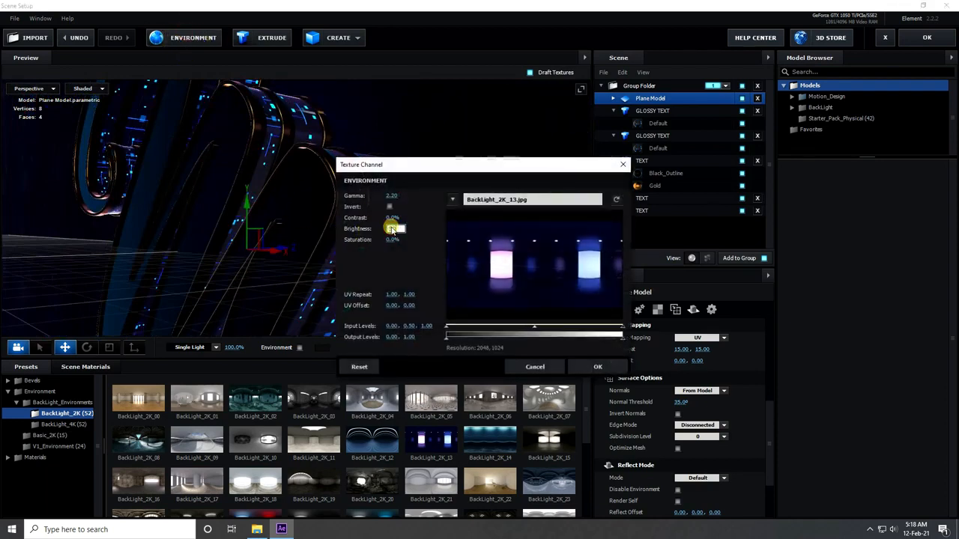
left_click_drag(393, 241, 289, 253)
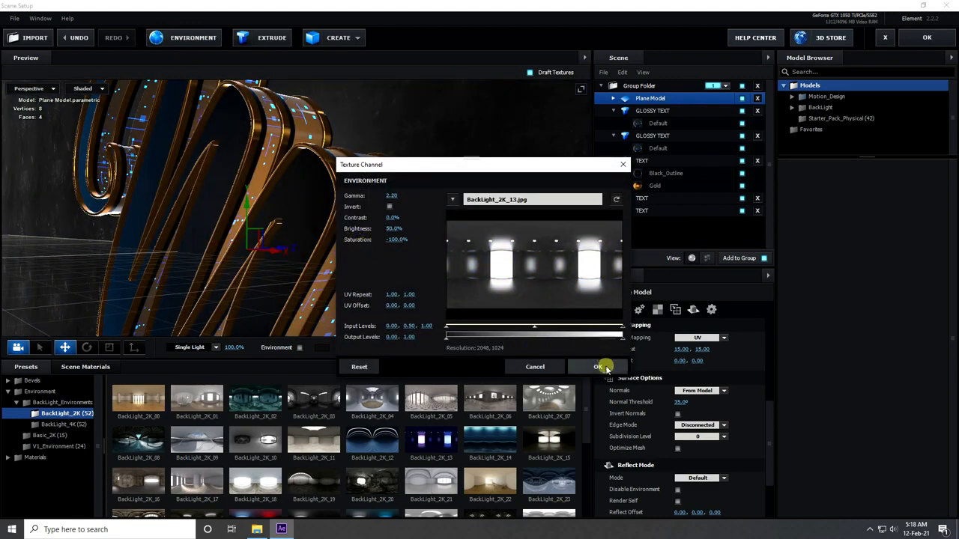
left_click_drag(395, 240, 423, 241)
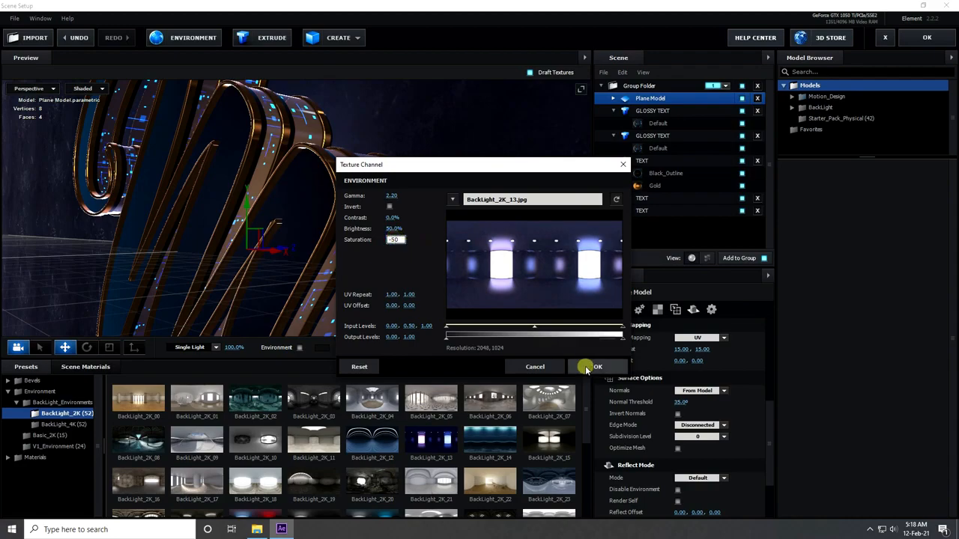
left_click(597, 366)
scroll(389, 292, "up", 5)
mouse_move(385, 286)
left_mouse_down()
mouse_move(486, 322)
mouse_move(396, 289)
mouse_move(427, 307)
mouse_move(460, 315)
mouse_move(380, 277)
left_mouse_up()
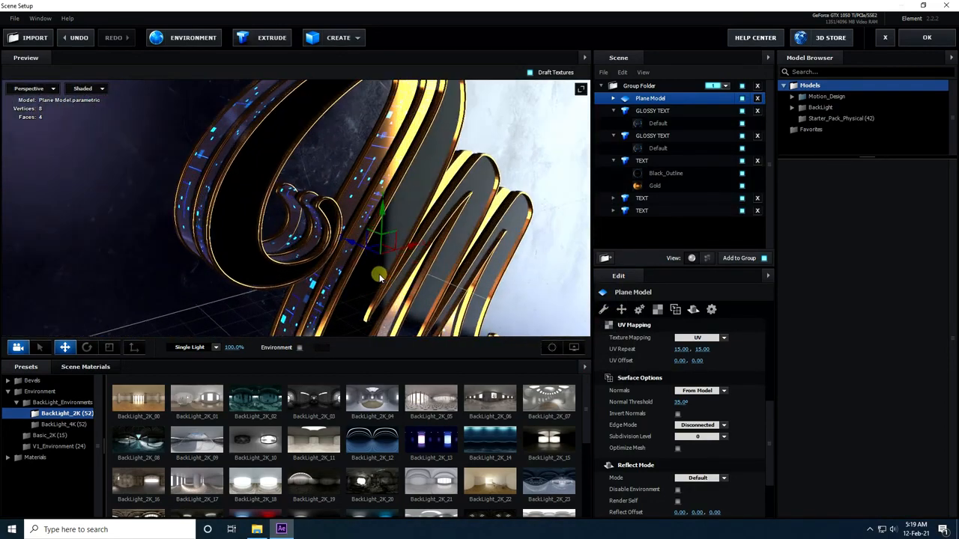
Step: Collapse both GLOSSY TEXT models and the first TEXT model in the scene hierarchy
left_click(614, 111)
left_click(613, 123)
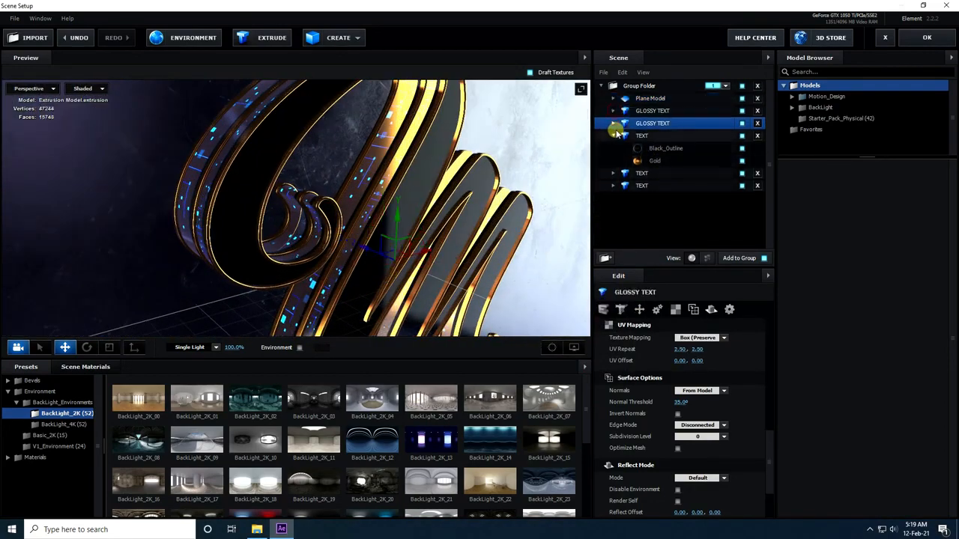
left_click(614, 135)
left_click_drag(417, 246, 287, 186)
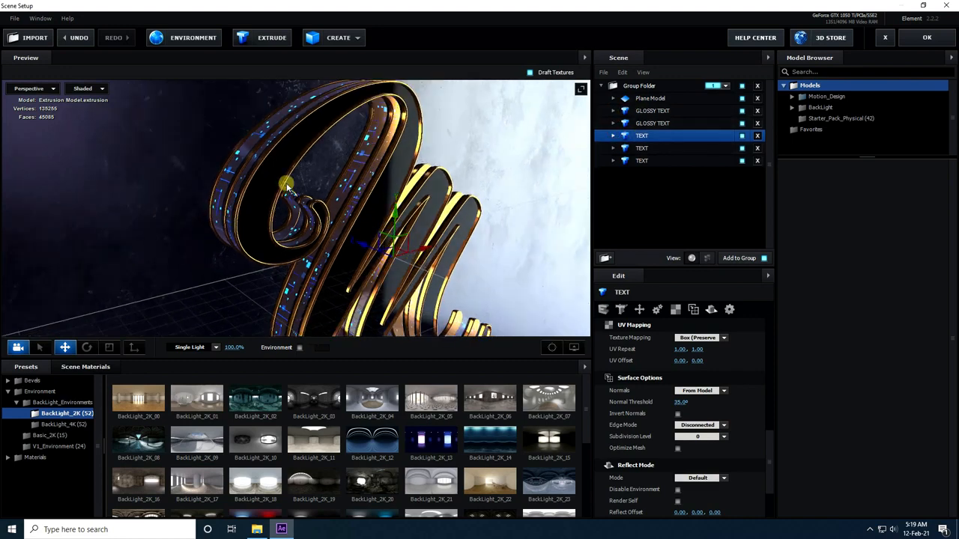
Step: Set the Reflect Mode of all three TEXT models to Spherical
left_click(638, 162)
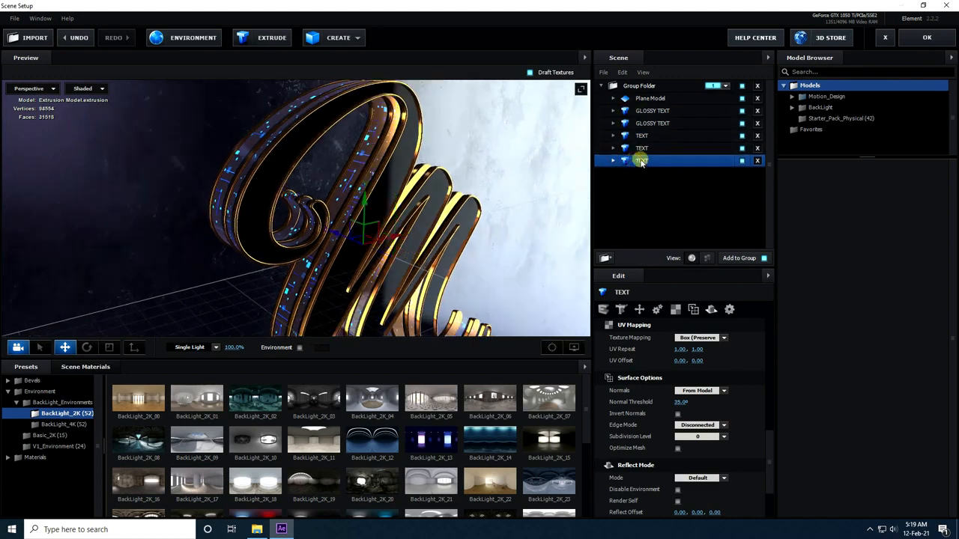
right_click(641, 163)
mouse_move(689, 244)
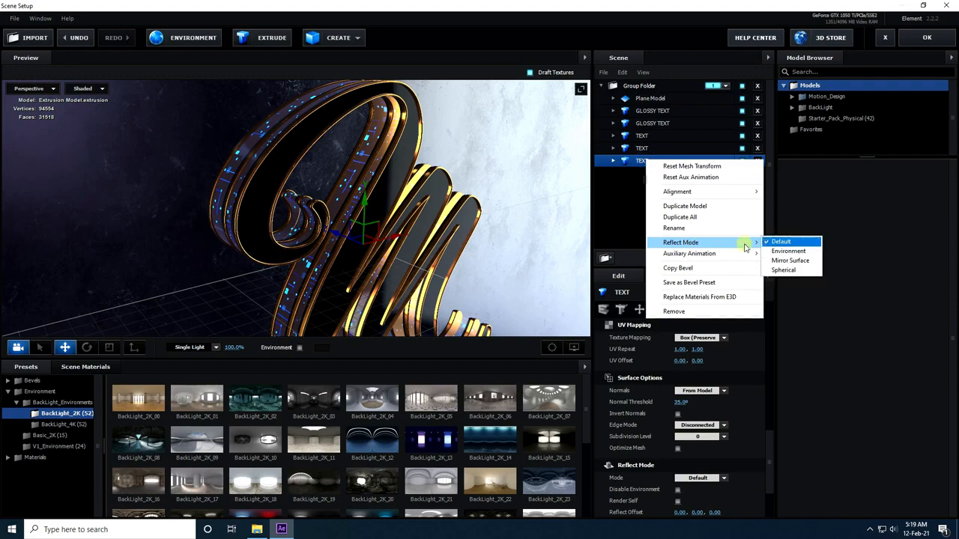
left_click(775, 274)
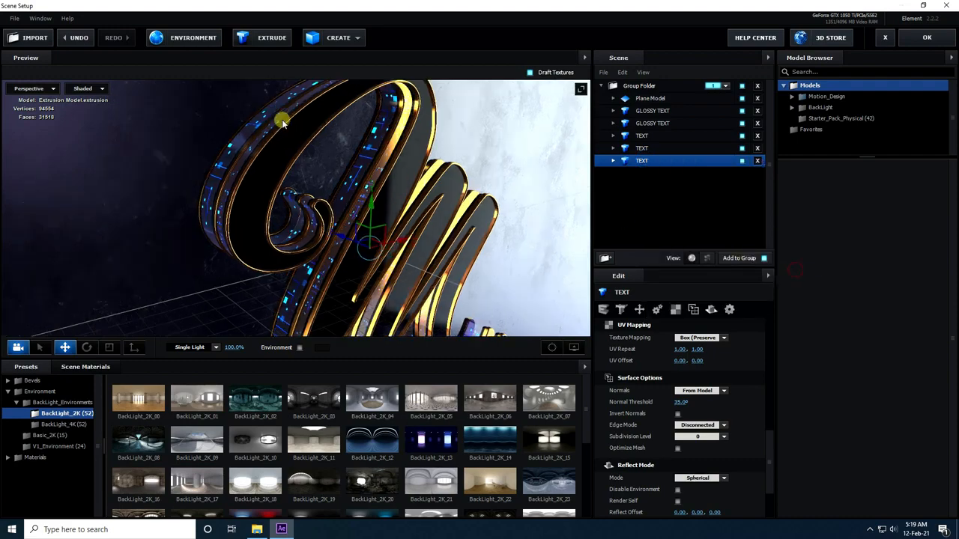
right_click(637, 148)
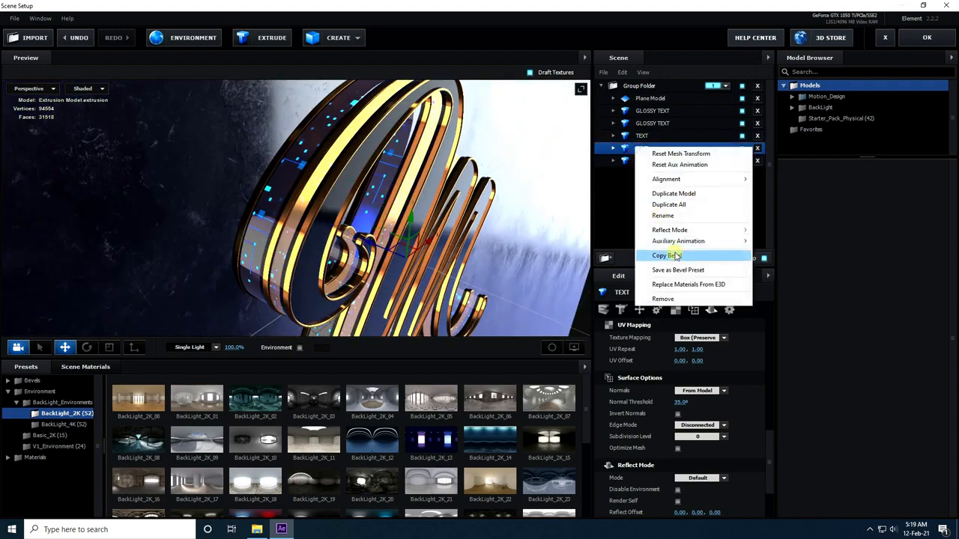
mouse_move(688, 235)
left_click(773, 257)
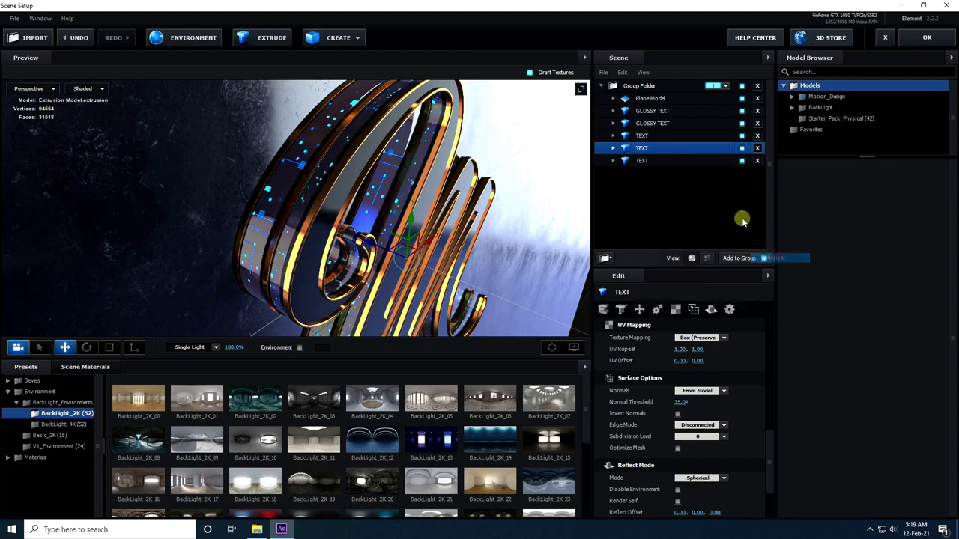
right_click(644, 136)
mouse_move(704, 215)
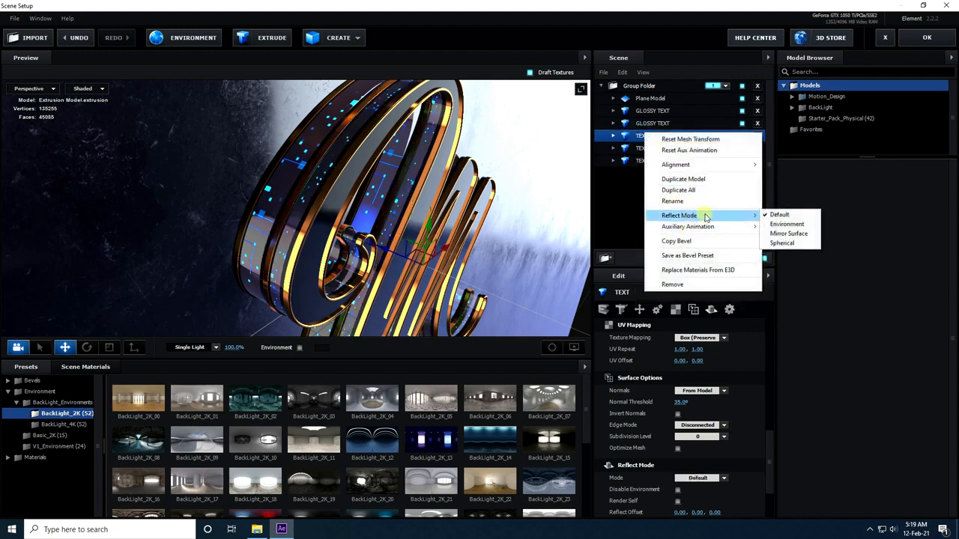
left_click(783, 244)
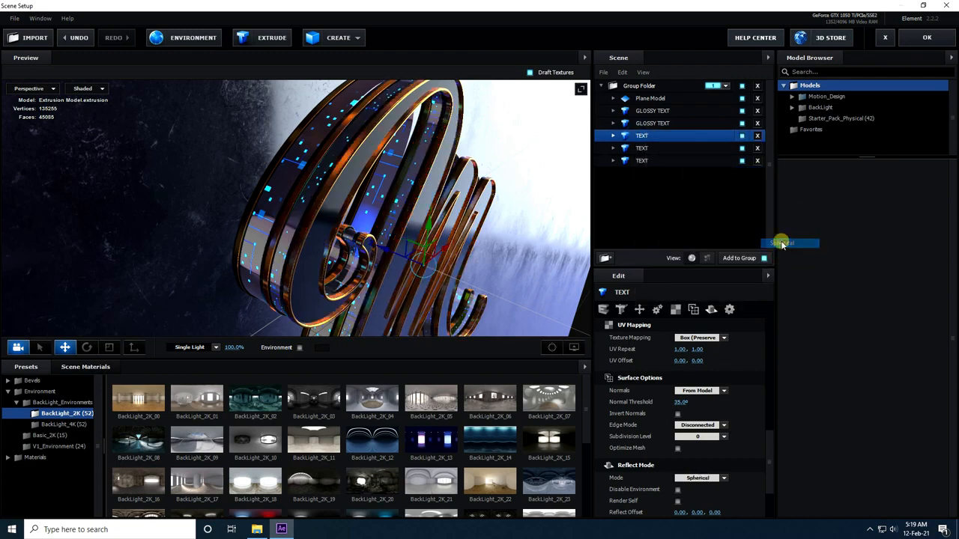
Step: Set the Plane Model's Reflect Mode to Mirror Surface and apply the scene setup
left_click(663, 125)
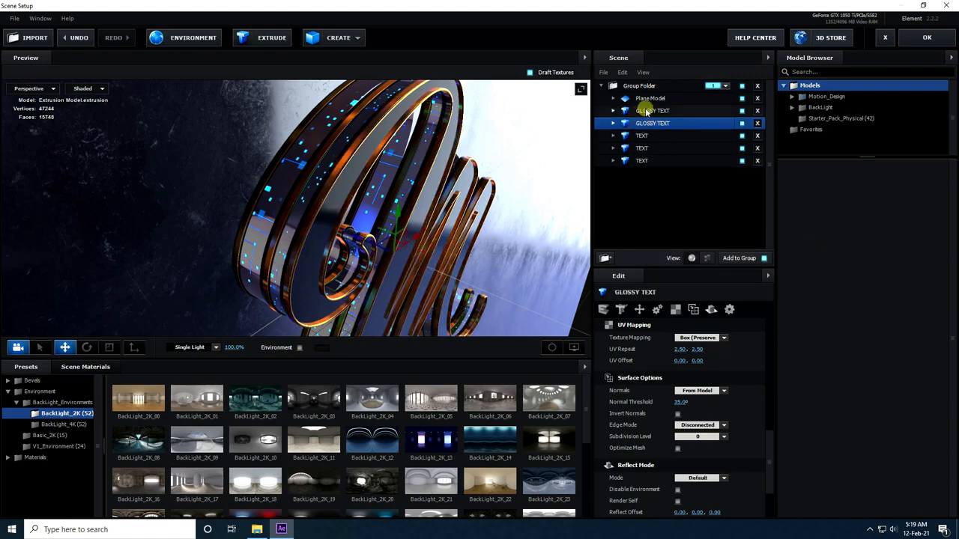
left_click(649, 99)
right_click(649, 99)
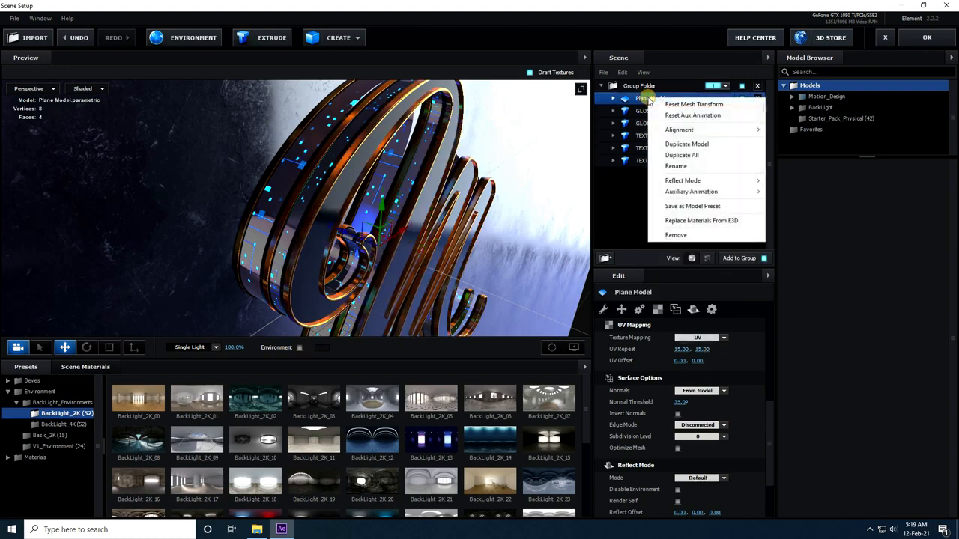
mouse_move(719, 182)
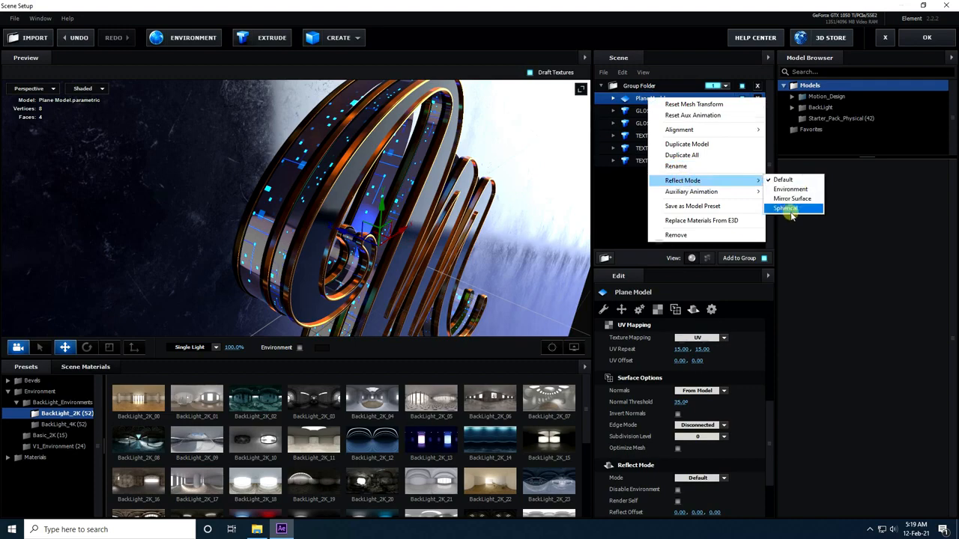
left_click(791, 198)
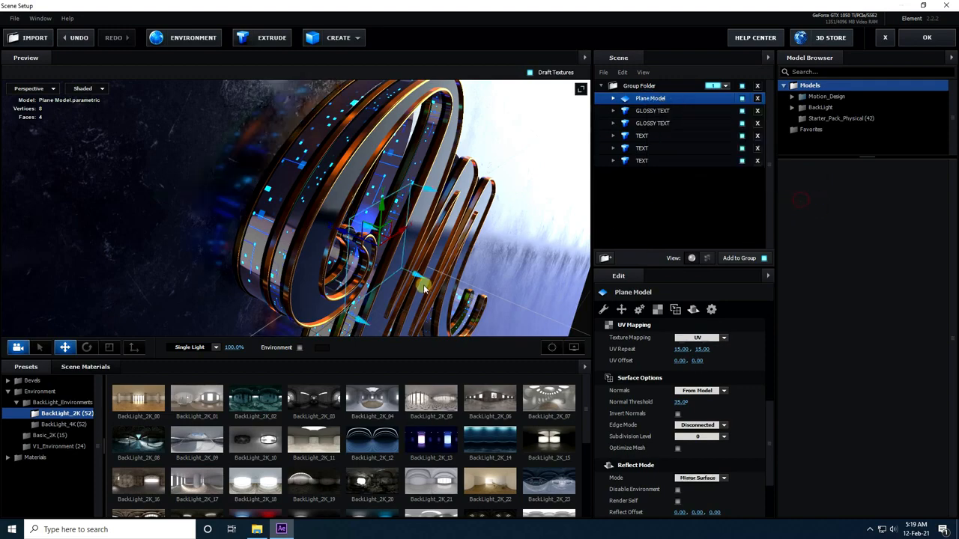
left_click_drag(423, 285, 417, 269)
scroll(247, 153, "up", 3)
left_click_drag(255, 159, 254, 209)
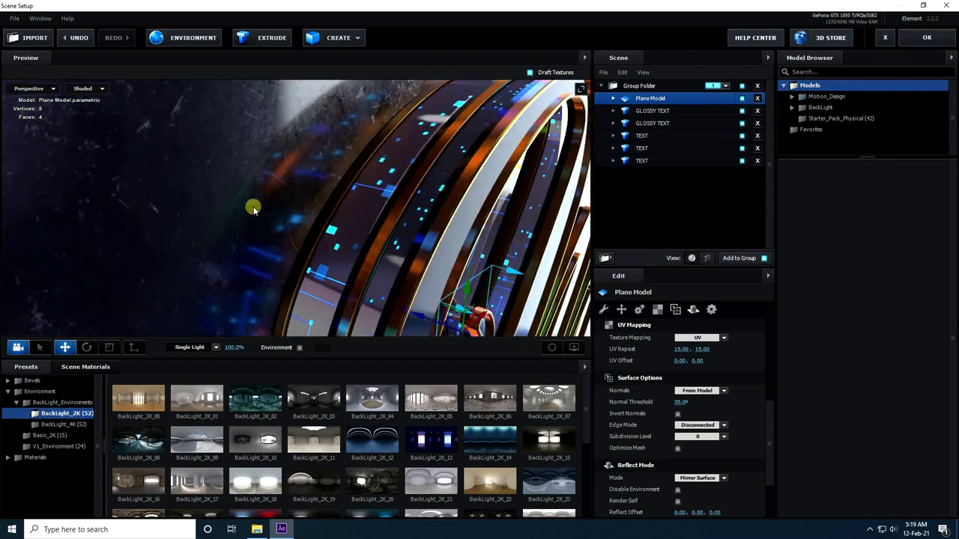
left_click_drag(361, 247, 277, 212)
scroll(351, 206, "down", 3)
left_click_drag(325, 240, 299, 285)
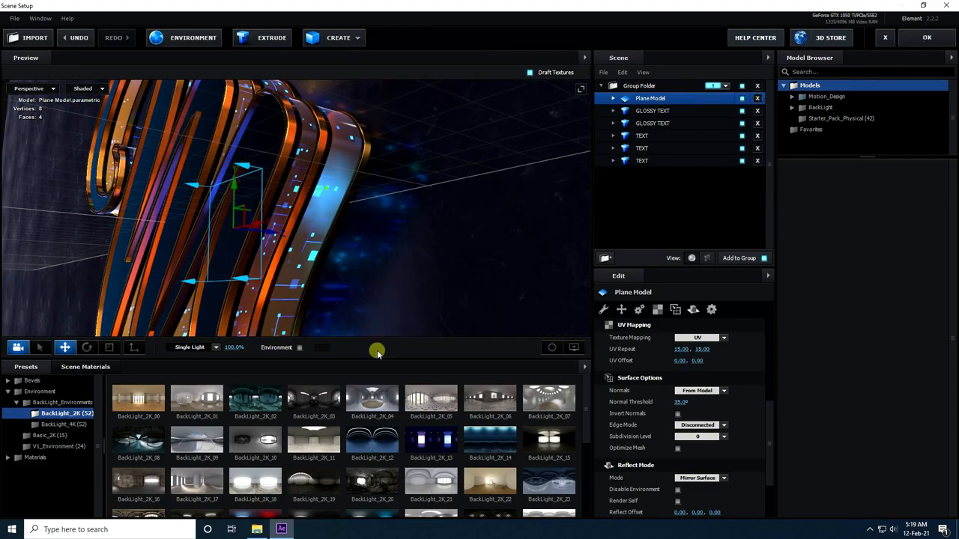
left_click(925, 37)
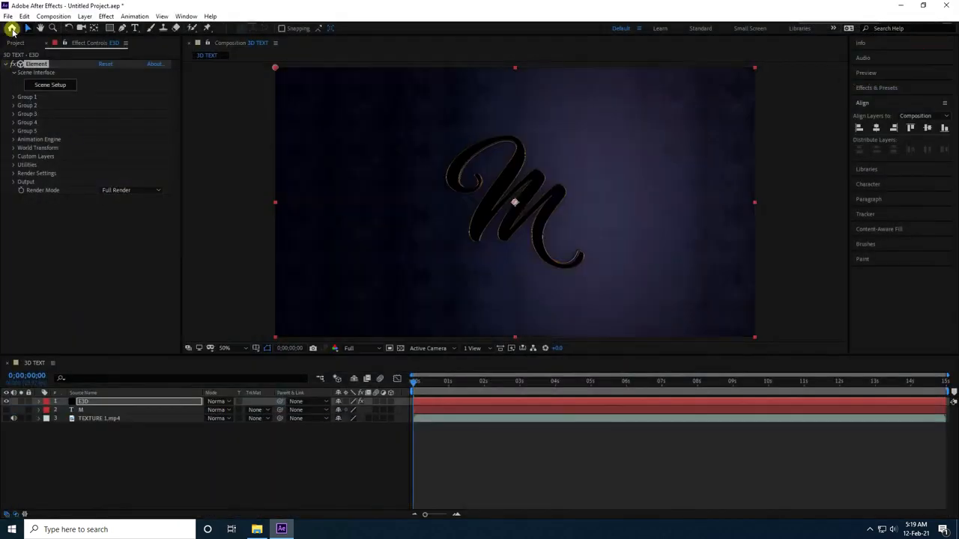
Step: Save the project to the Desktop as "tutorial"
left_click(8, 16)
left_click(26, 107)
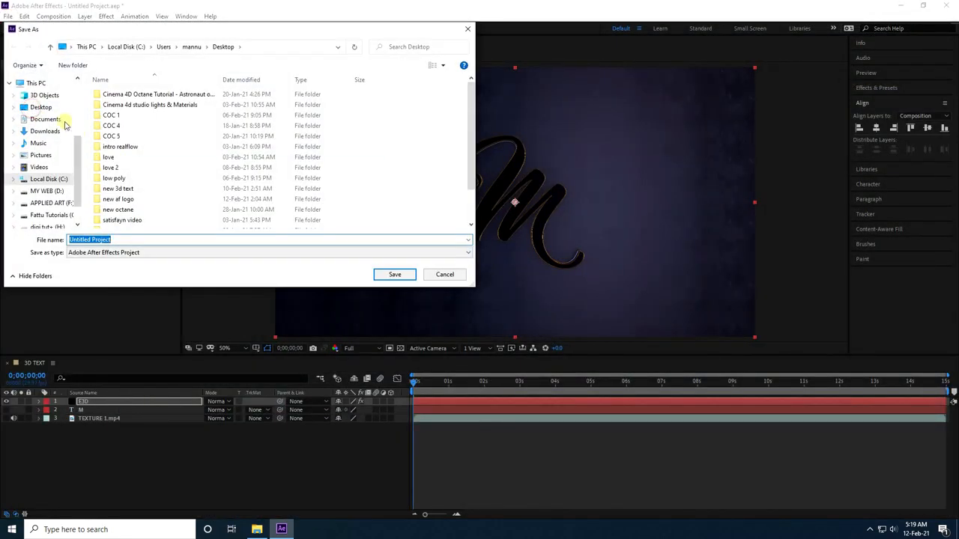
left_click(55, 111)
double_click(126, 239)
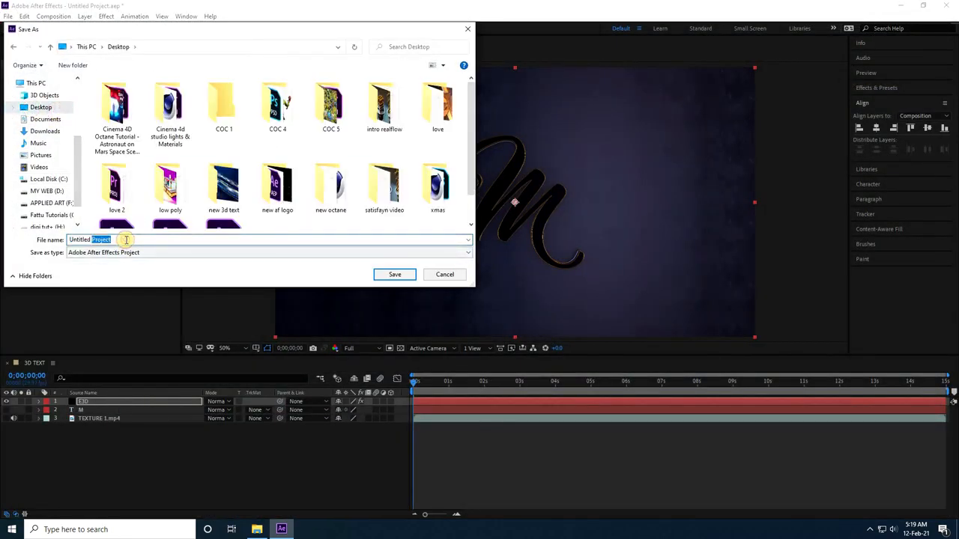
key("ctrl+a")
type("tu")
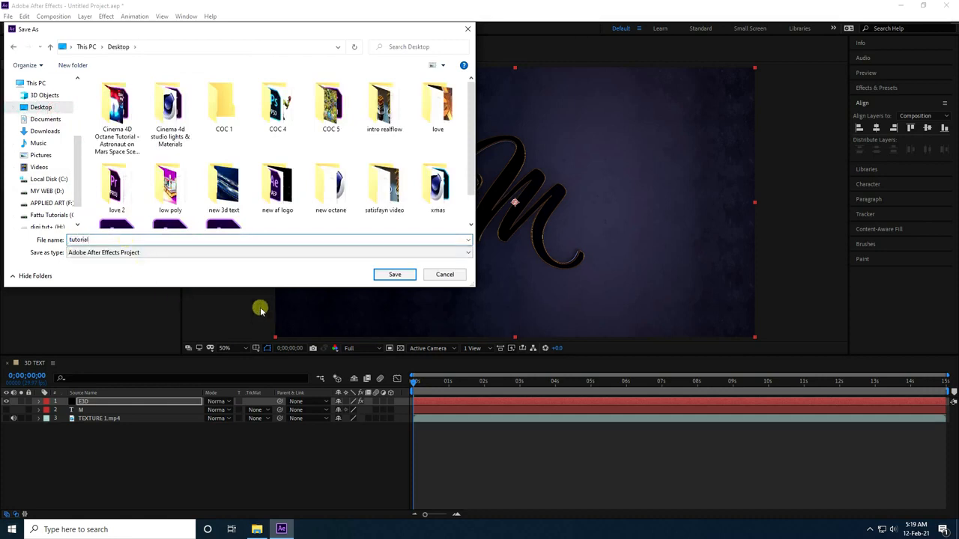
left_click(386, 275)
Step: Add a two-node camera with the 35mm preset to the 3D TEXT composition
right_click(194, 459)
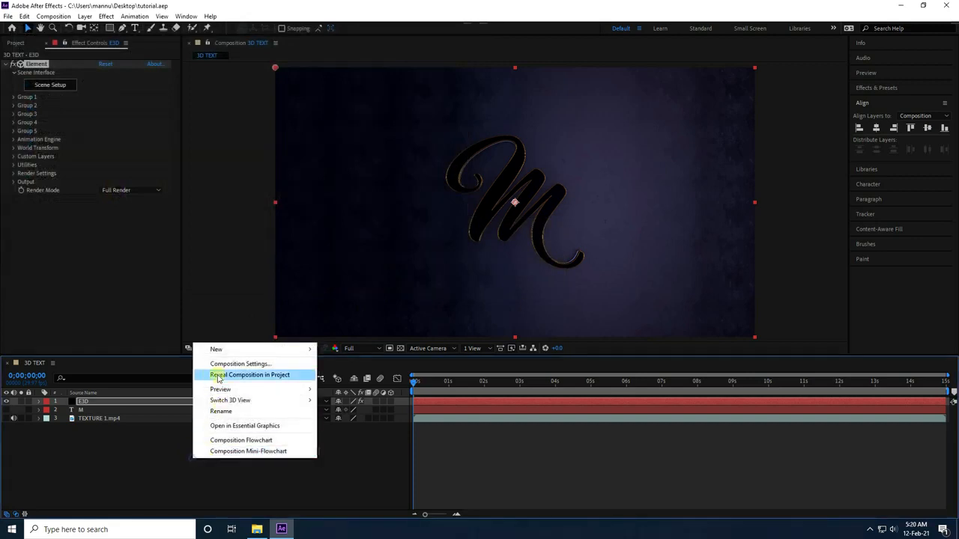
mouse_move(220, 350)
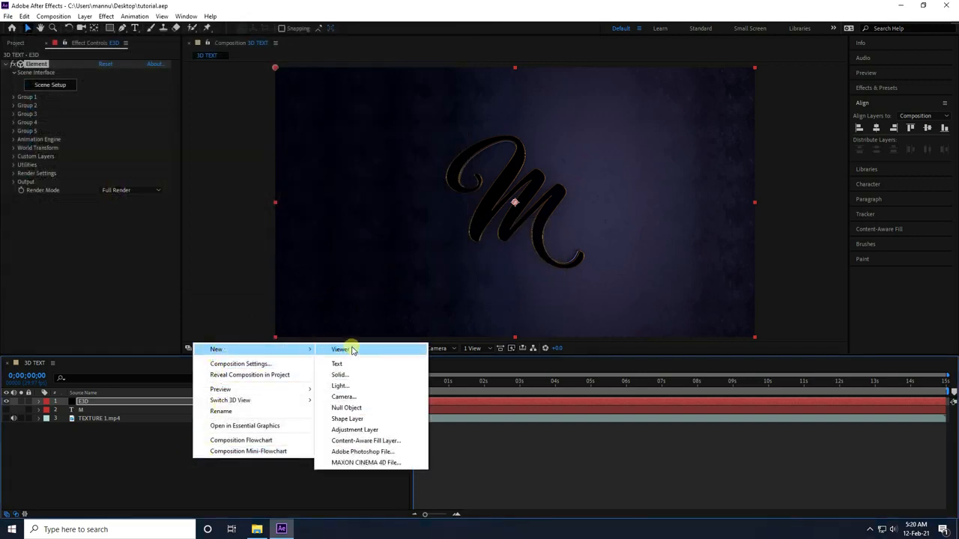
left_click(351, 398)
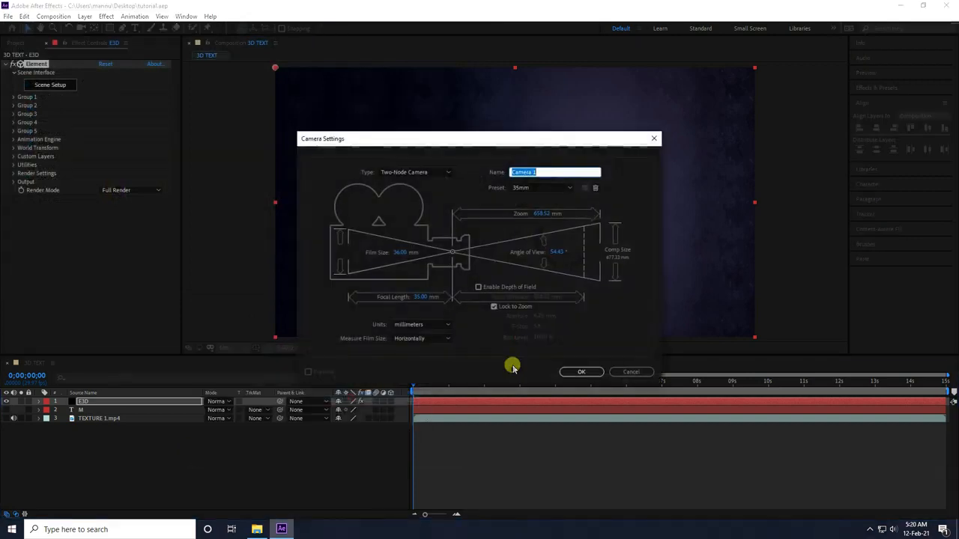
left_click(581, 373)
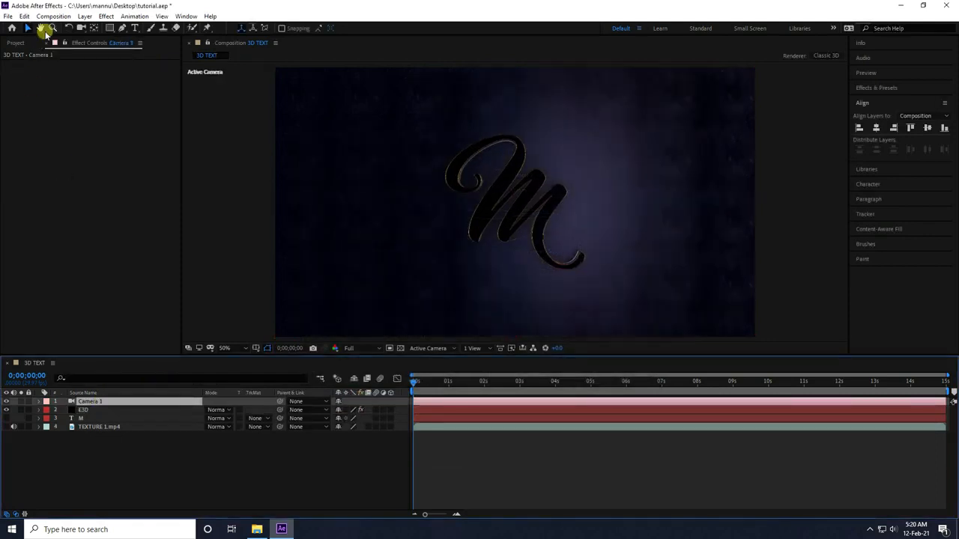
Step: Dolly the camera in close to the M logo, then orbit and pan it to frame the extruded letter at an oblique angle
left_click_drag(82, 30, 129, 60)
left_click_drag(561, 195, 546, 160)
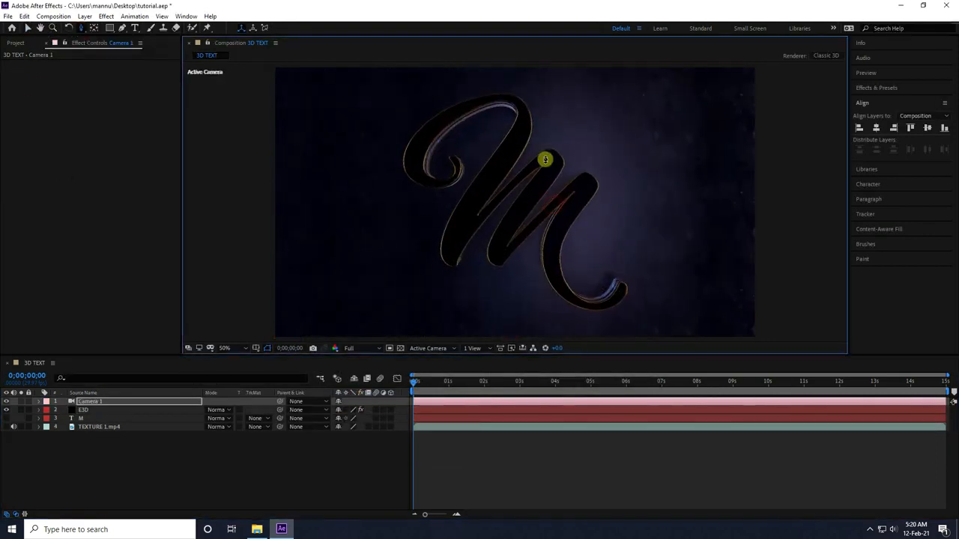
left_click_drag(401, 146, 389, 86)
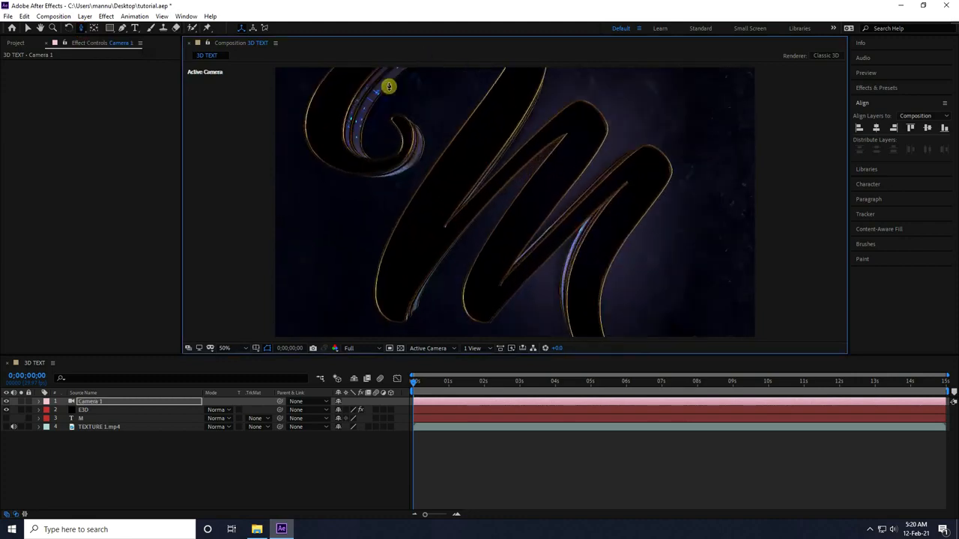
left_click_drag(81, 28, 117, 39)
left_click_drag(391, 167, 439, 194)
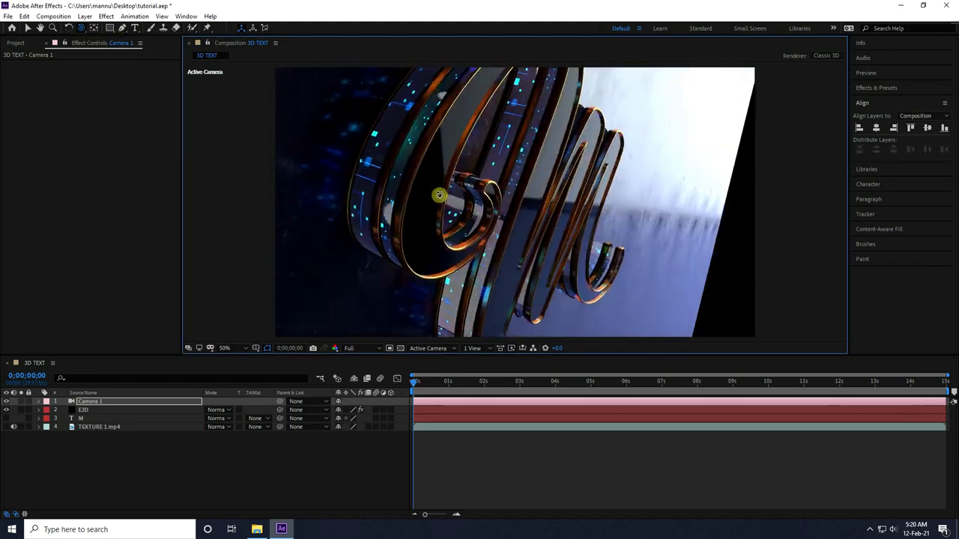
left_click_drag(81, 28, 113, 48)
left_click_drag(284, 162, 553, 265)
left_click_drag(82, 27, 125, 40)
left_click_drag(544, 243, 493, 295)
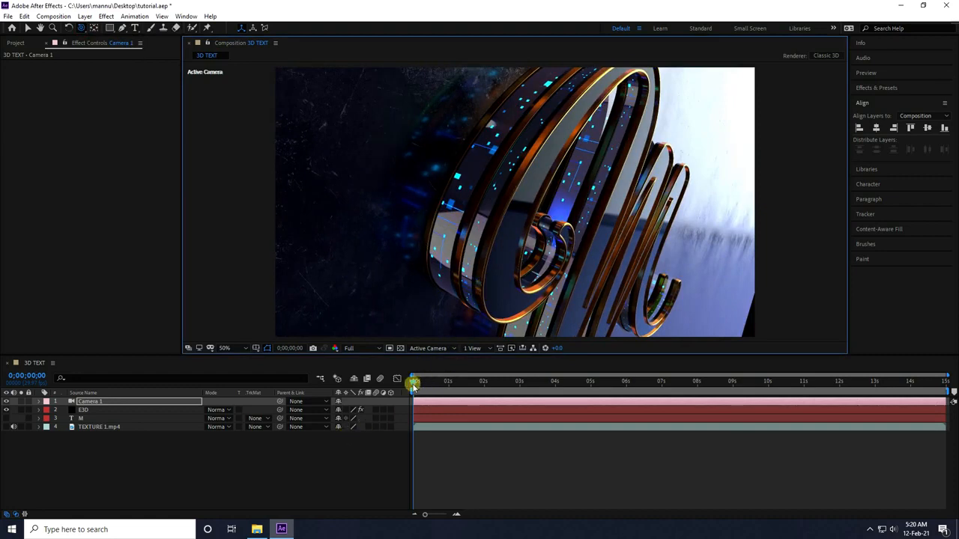
Step: Add a Position keyframe for Camera 1 at 0;00;00;00
left_click(90, 402)
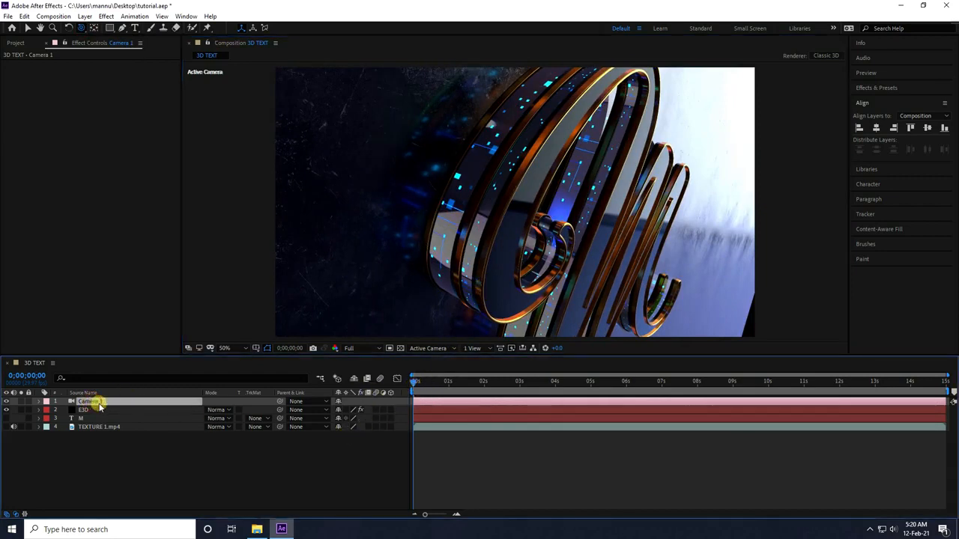
key("p")
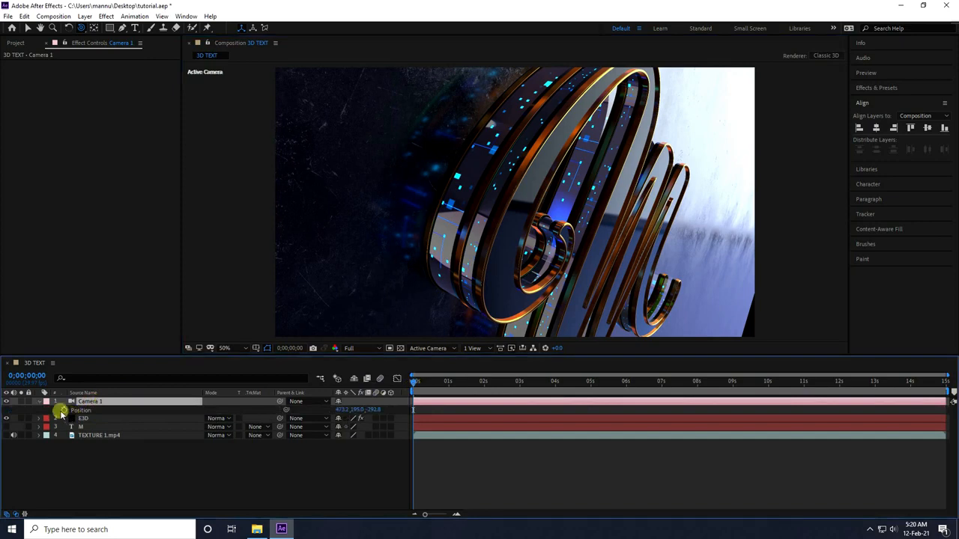
left_click(62, 411)
Step: At 0;00;14;29, orbit the camera around to the opposite side of the logo to record a second Position keyframe
left_click_drag(411, 383, 953, 442)
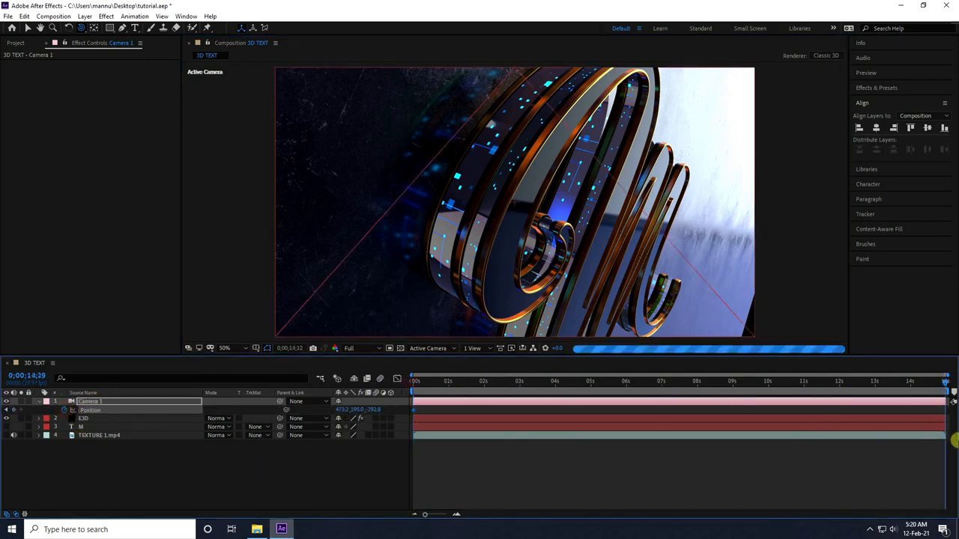
left_click(82, 29)
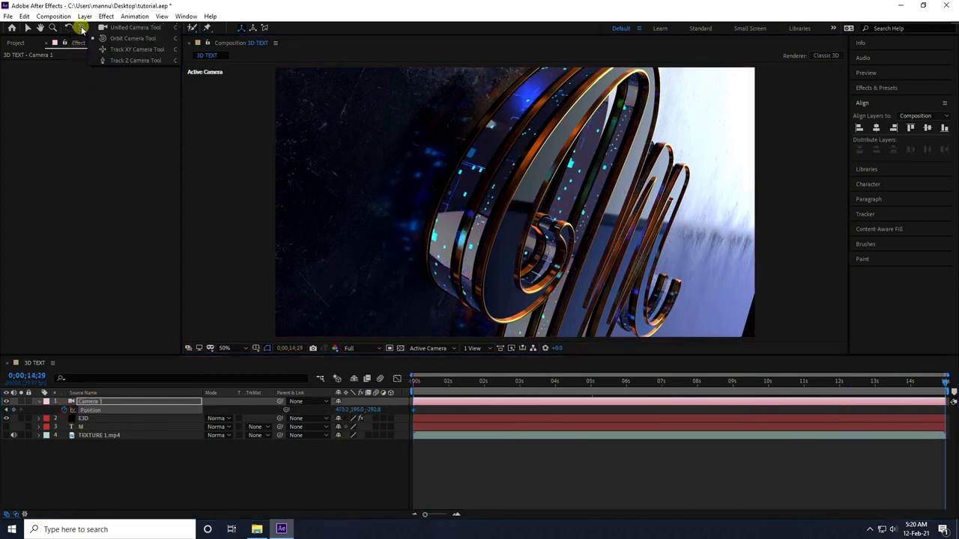
left_click(128, 39)
left_click_drag(584, 271, 525, 233)
mouse_move(507, 218)
left_mouse_down()
mouse_move(499, 207)
mouse_move(507, 217)
left_mouse_up()
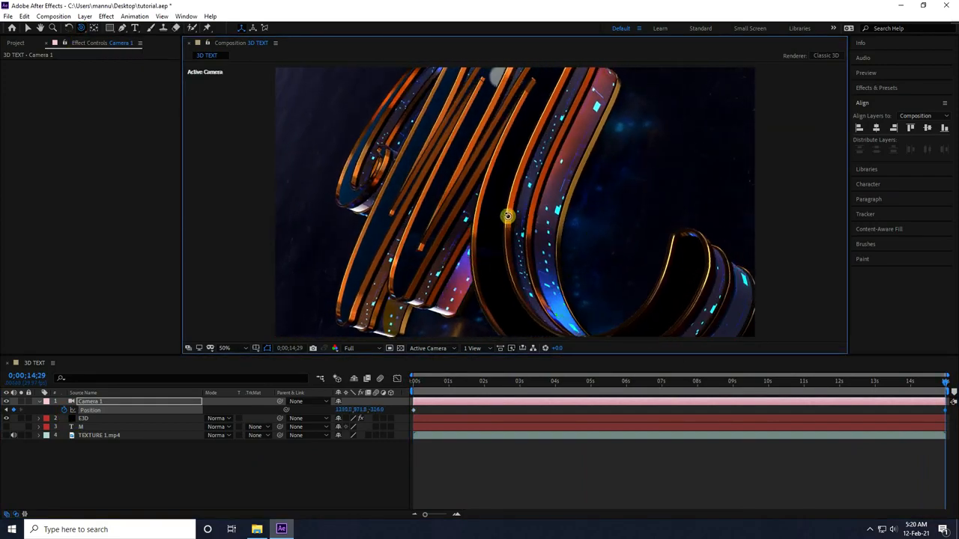
Step: Apply Easy Ease to both camera Position keyframes and preview the animation from the start of the timeline
left_click(415, 411)
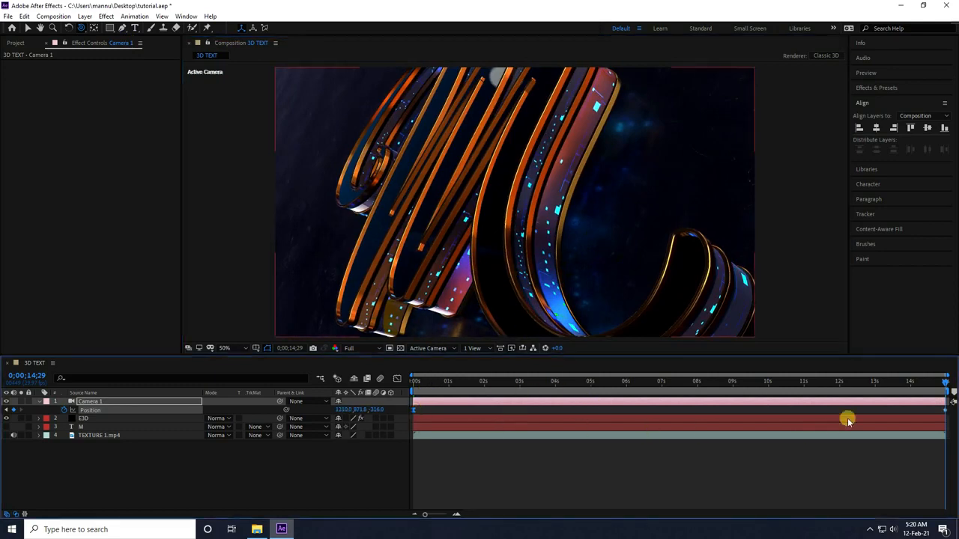
left_click_drag(944, 385, 315, 376)
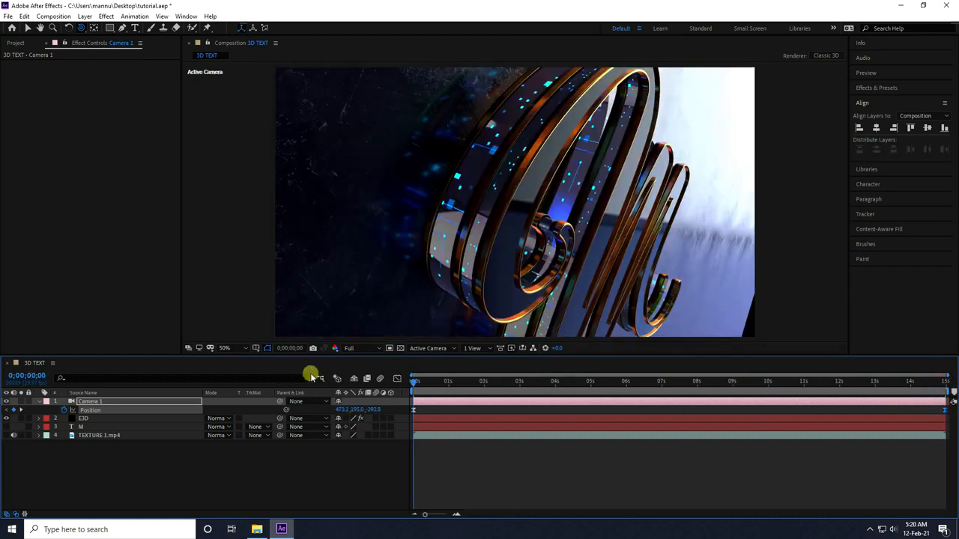
key("space")
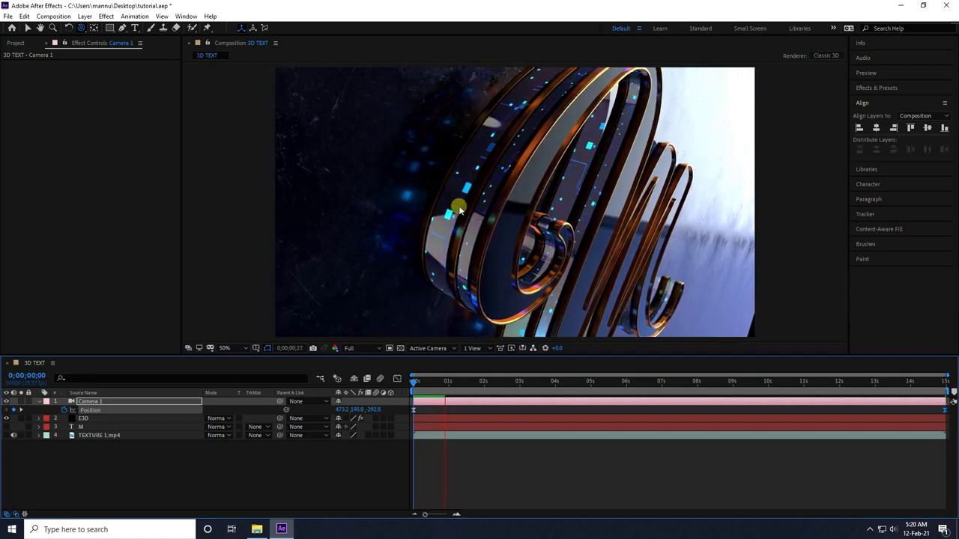
key("space")
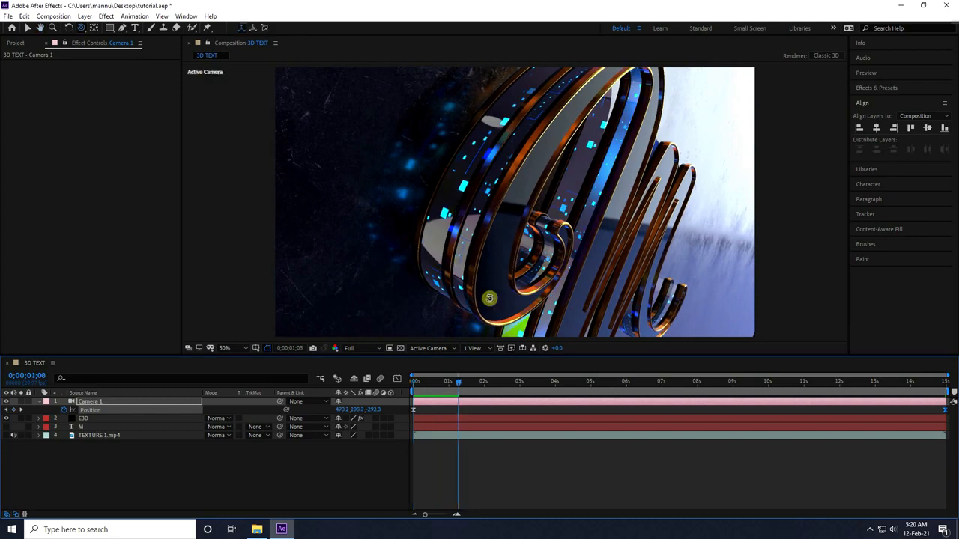
Step: Set the illumination intensity of the E3D layer's Custom Layer 1 material to 100%, apply the scene and return to the start of the timeline
left_click(26, 28)
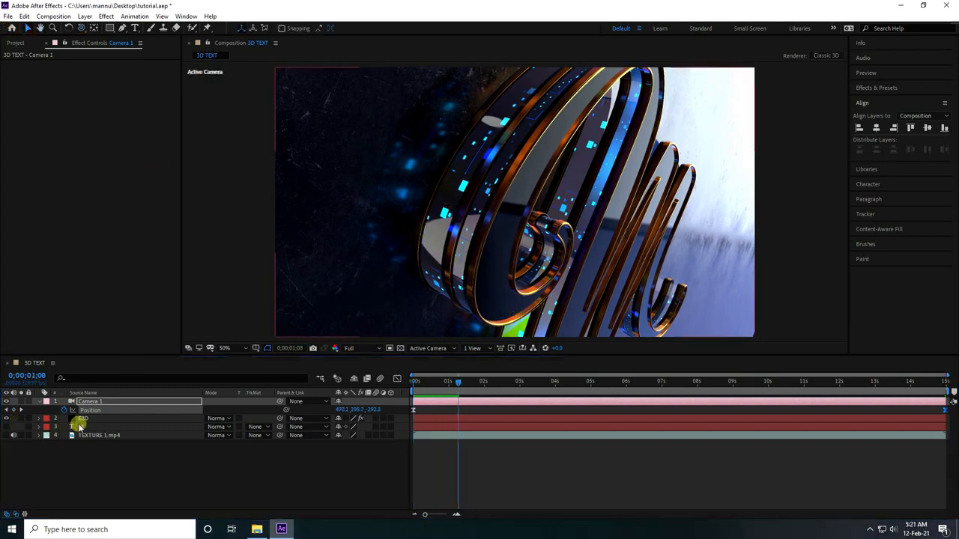
left_click(98, 418)
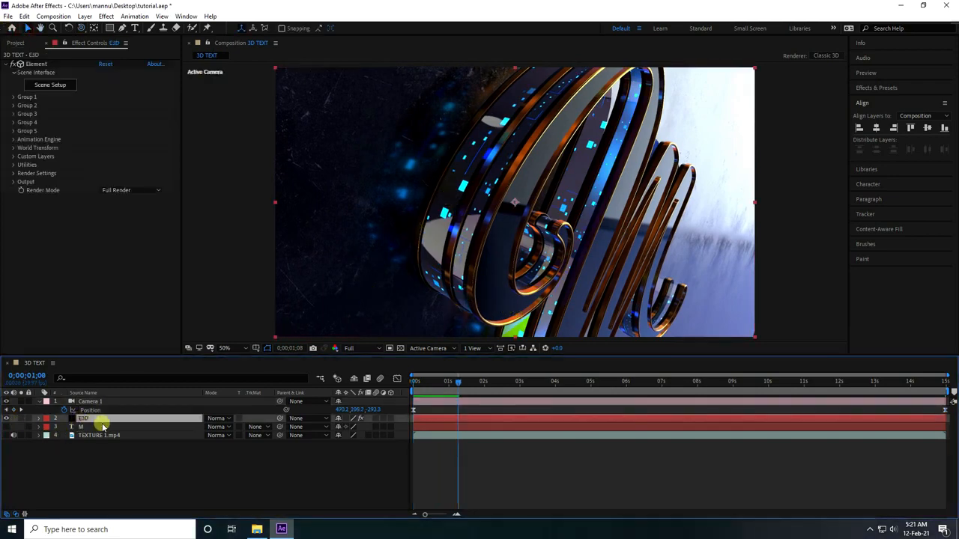
left_click(43, 87)
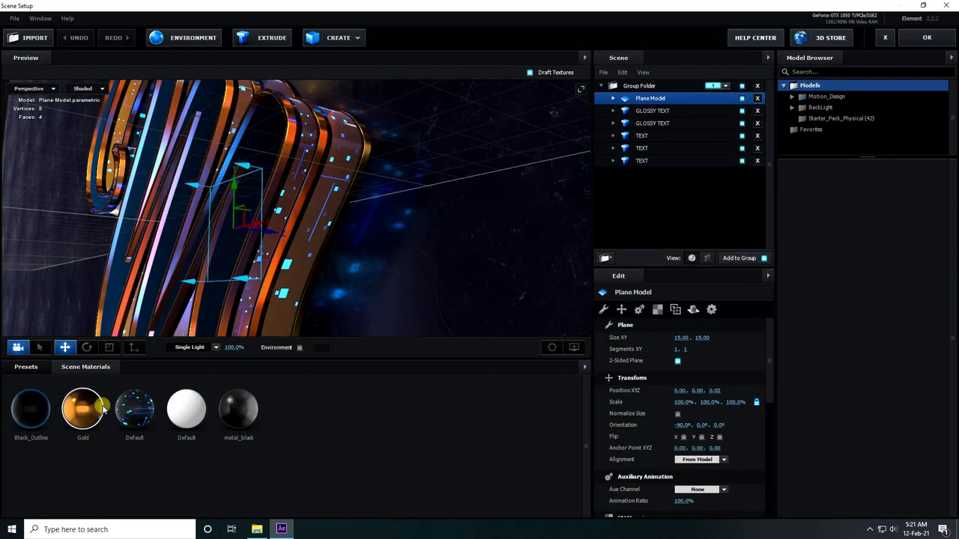
left_click(134, 409)
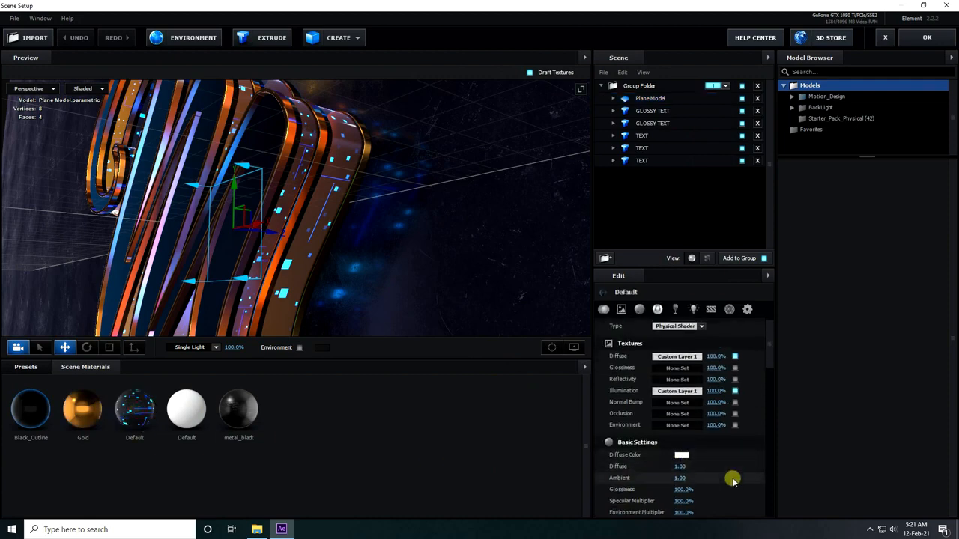
scroll(733, 480, "down", 6)
scroll(733, 480, "down", 5)
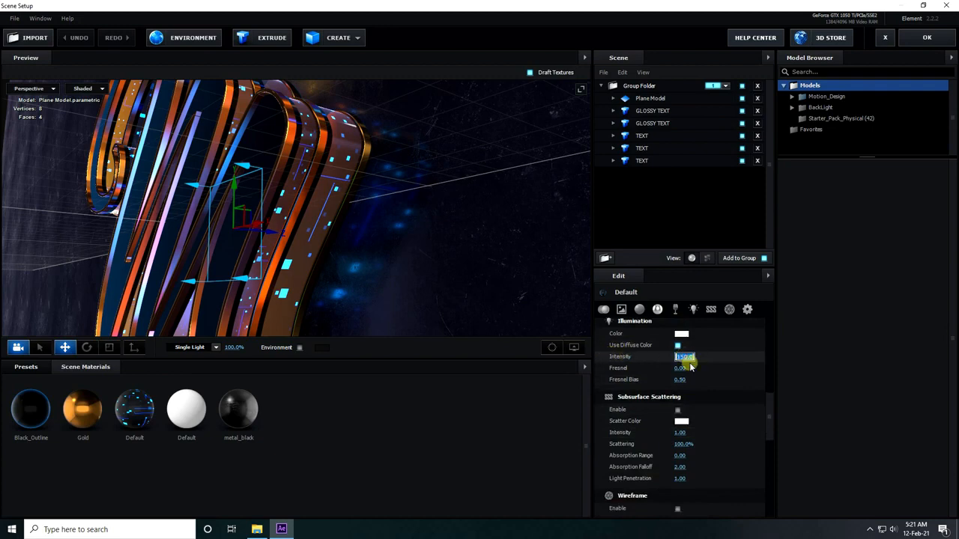
type("00")
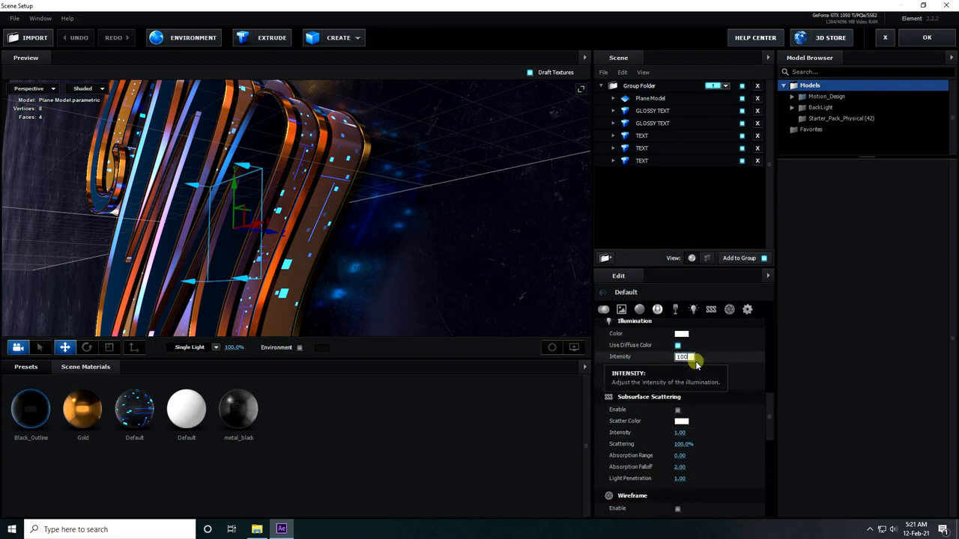
key("Return")
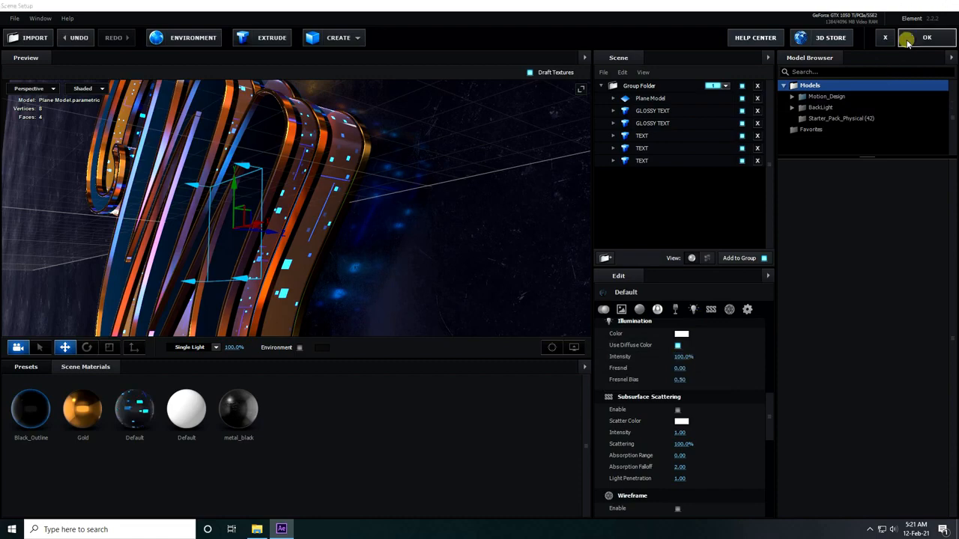
left_click(927, 37)
left_click_drag(459, 380, 368, 380)
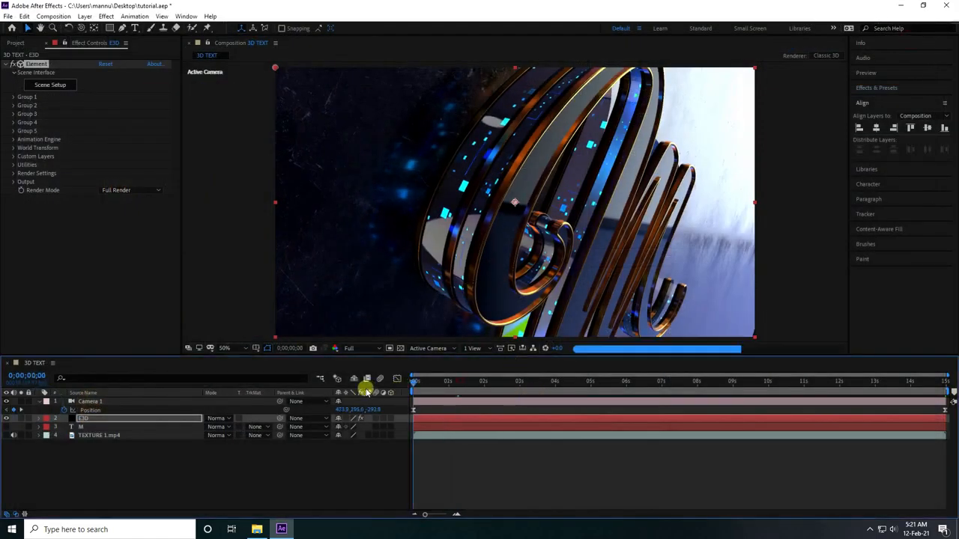
Step: Preview the camera animation at Quarter resolution, return to the start of the timeline and restore Full resolution
key("space")
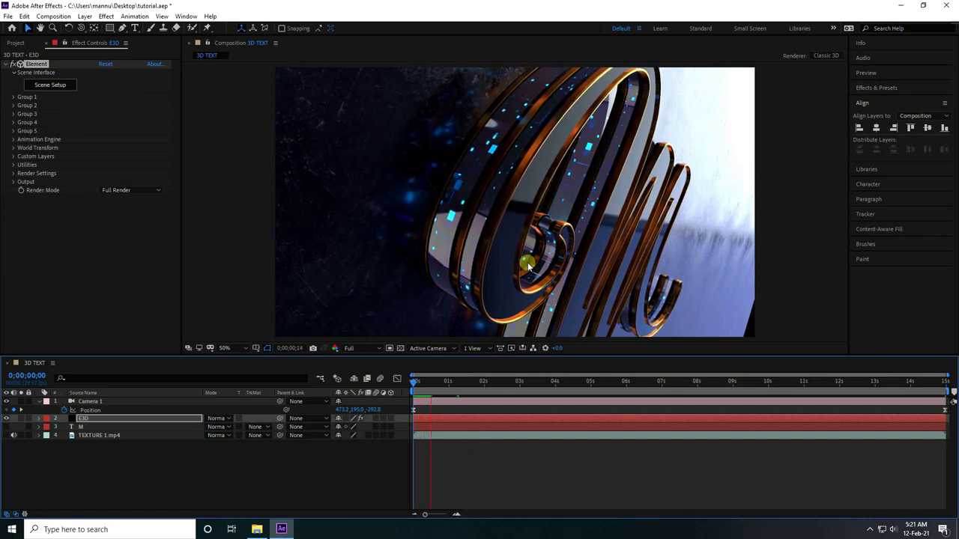
left_click(362, 351)
left_click(358, 408)
left_click(439, 383)
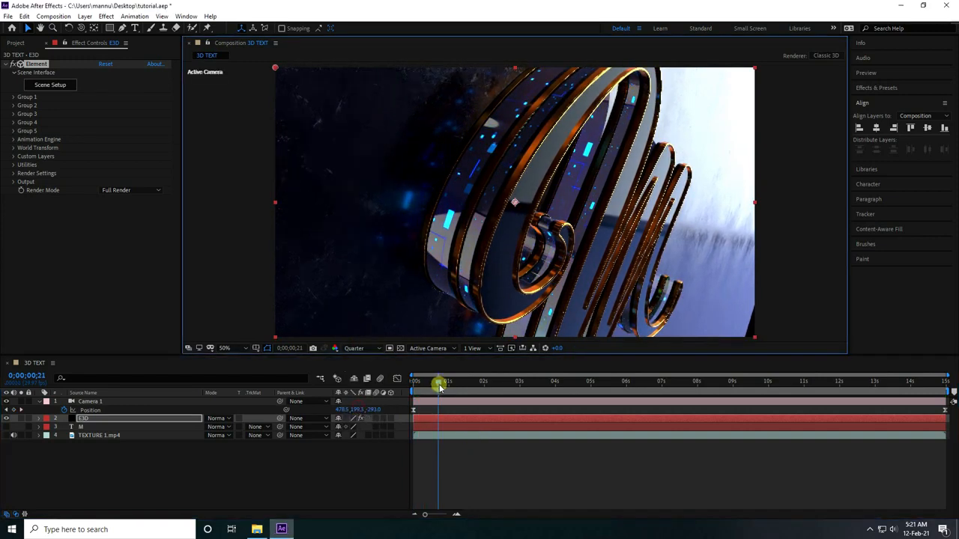
key("space")
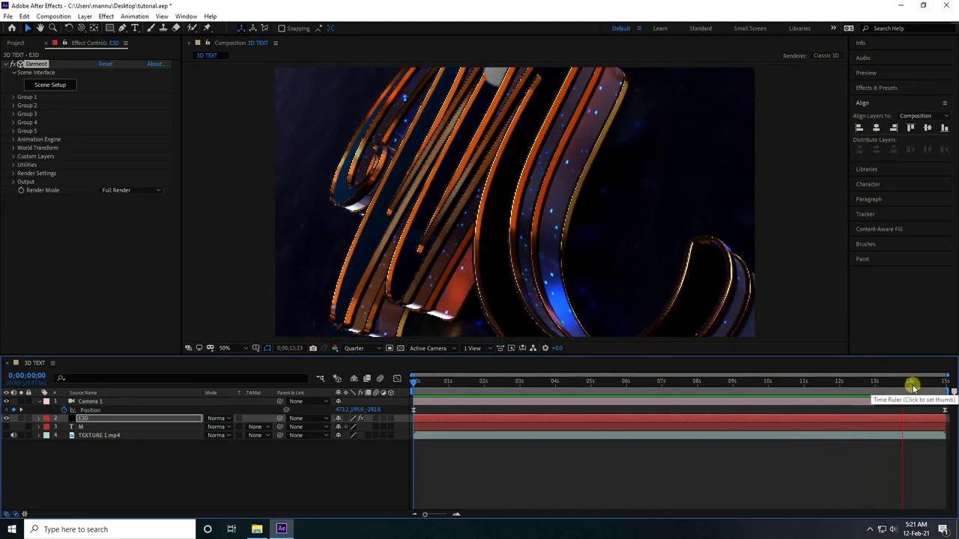
left_click(669, 381)
key("Home")
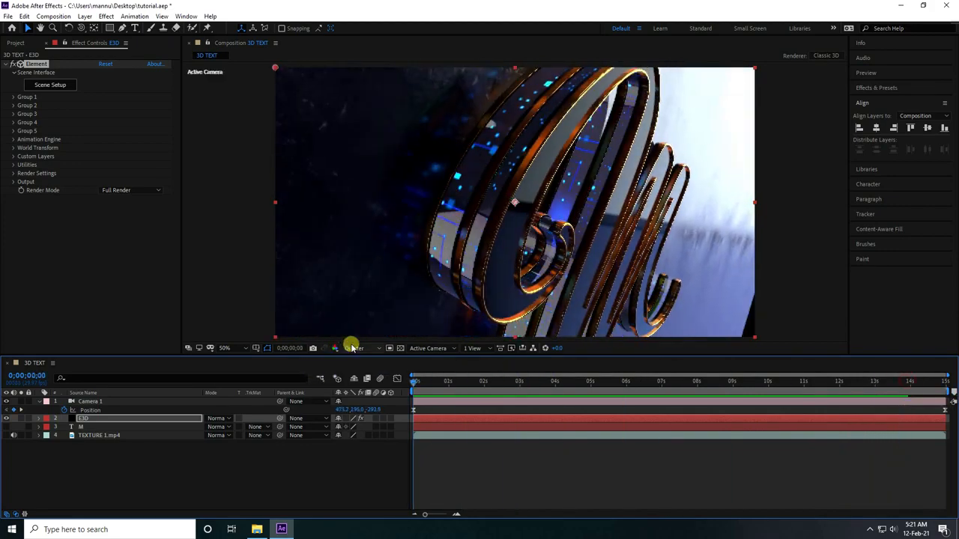
left_click(352, 349)
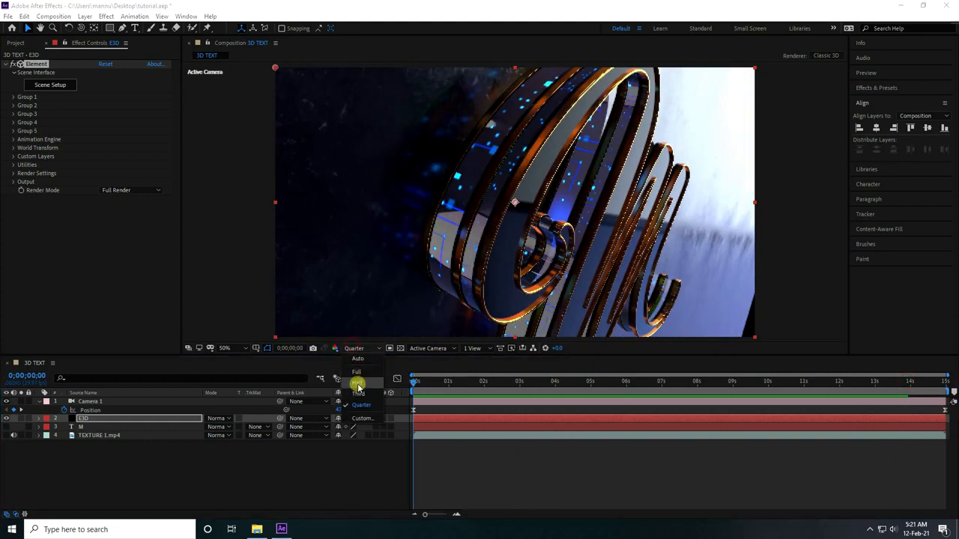
left_click(356, 371)
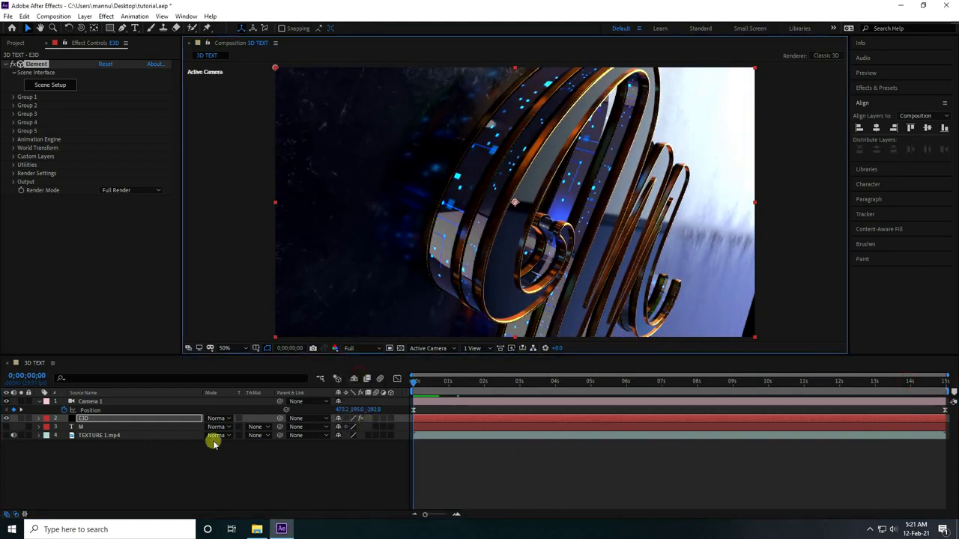
Step: Add the Cinema lighting preset to the E3D layer in Element's render settings
left_click(91, 421)
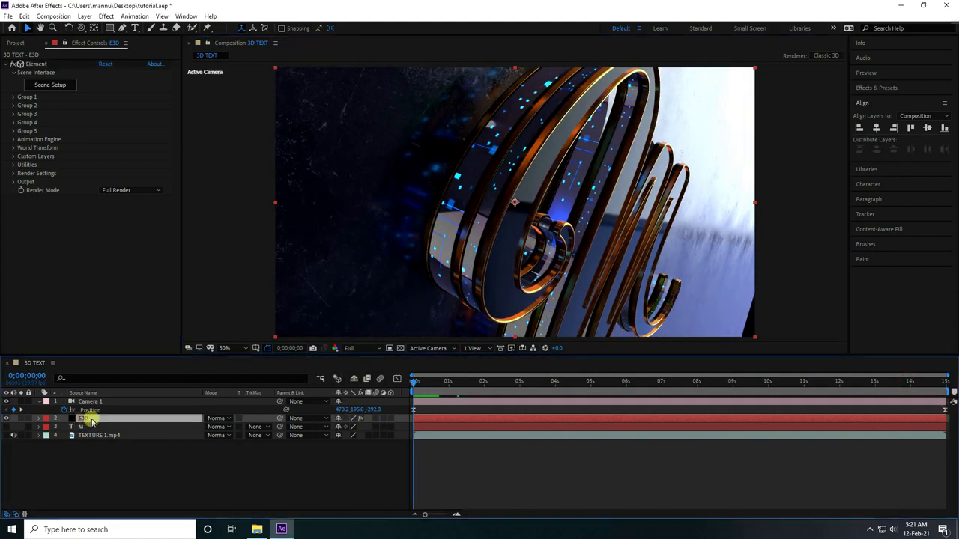
left_click(40, 402)
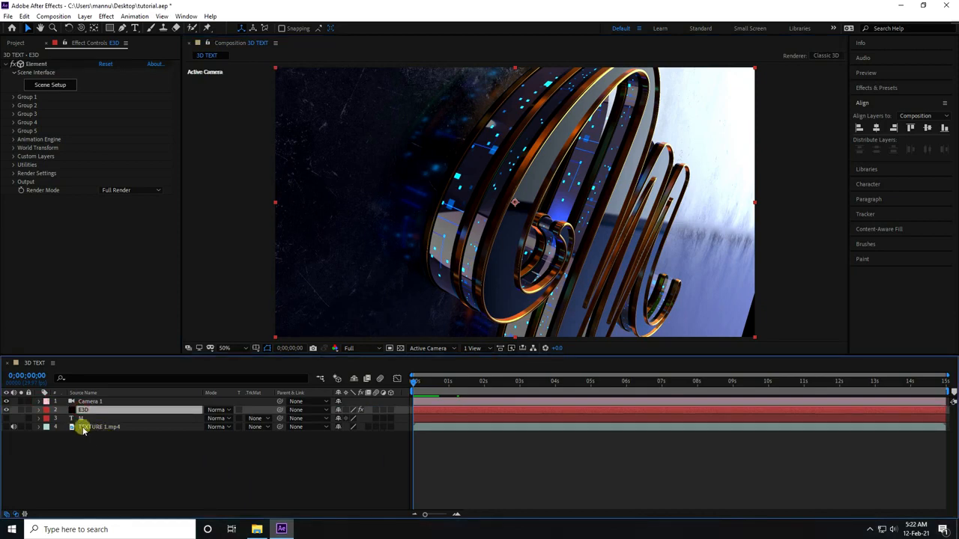
left_click(13, 173)
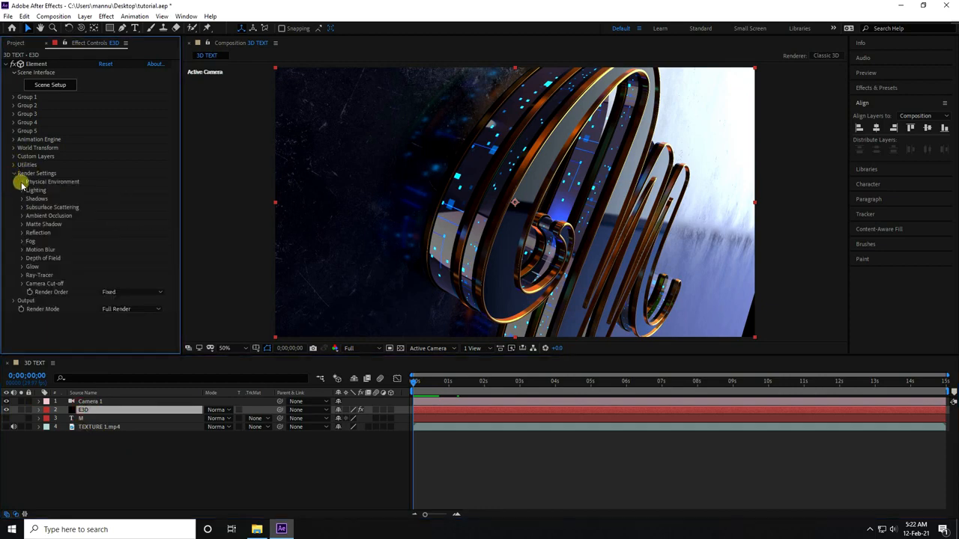
left_click(21, 182)
left_click(22, 182)
left_click(22, 191)
left_click(118, 215)
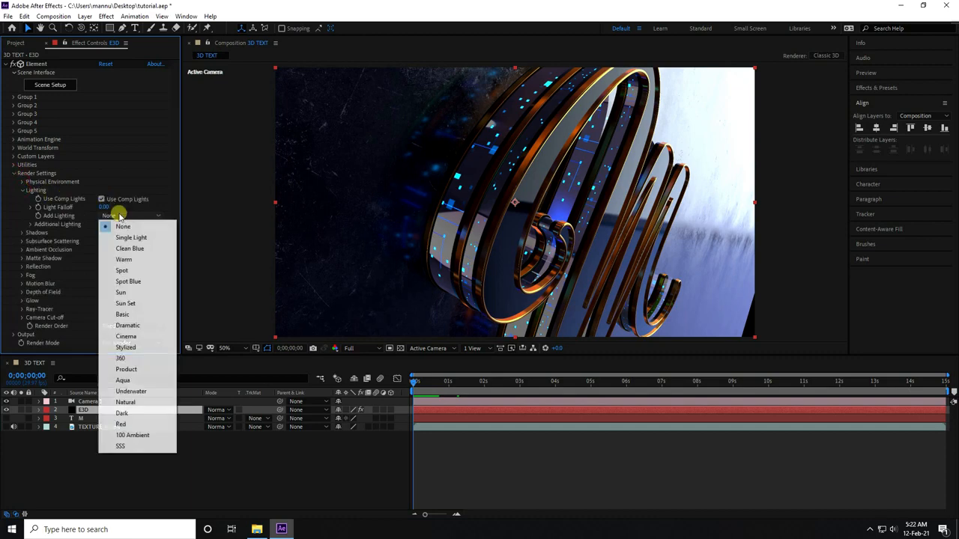
left_click(143, 337)
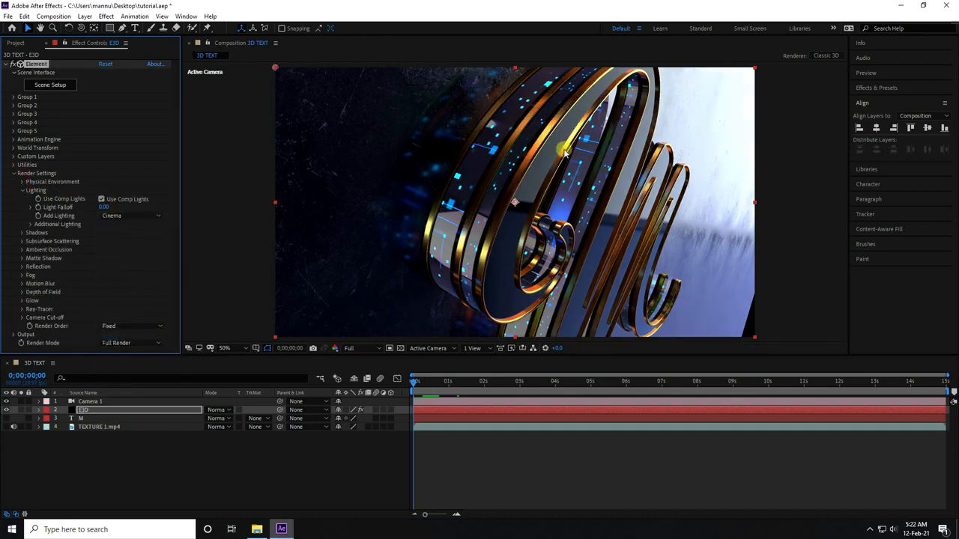
left_click(22, 191)
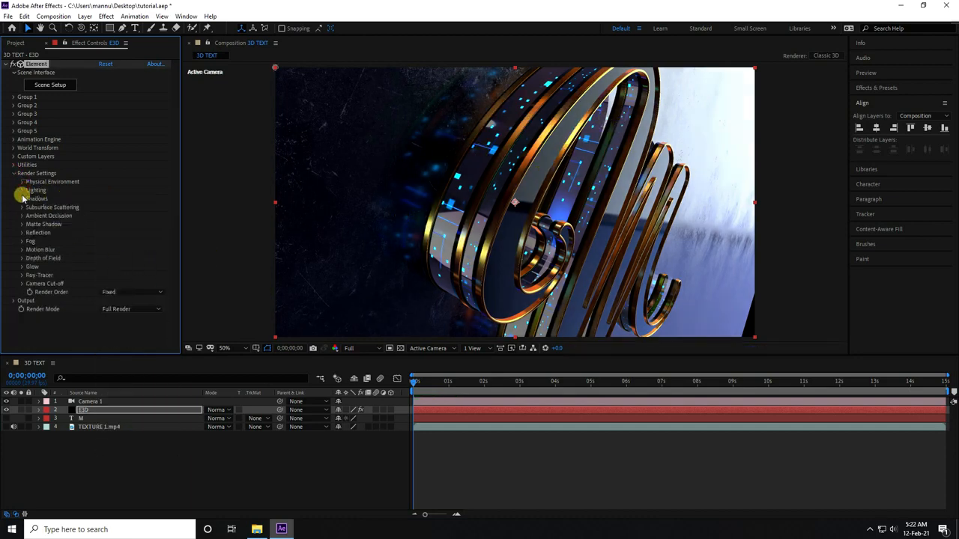
Step: Enable ambient occlusion for the E3D layer in Element's render settings with the SSAO quality preset at High
left_click(22, 199)
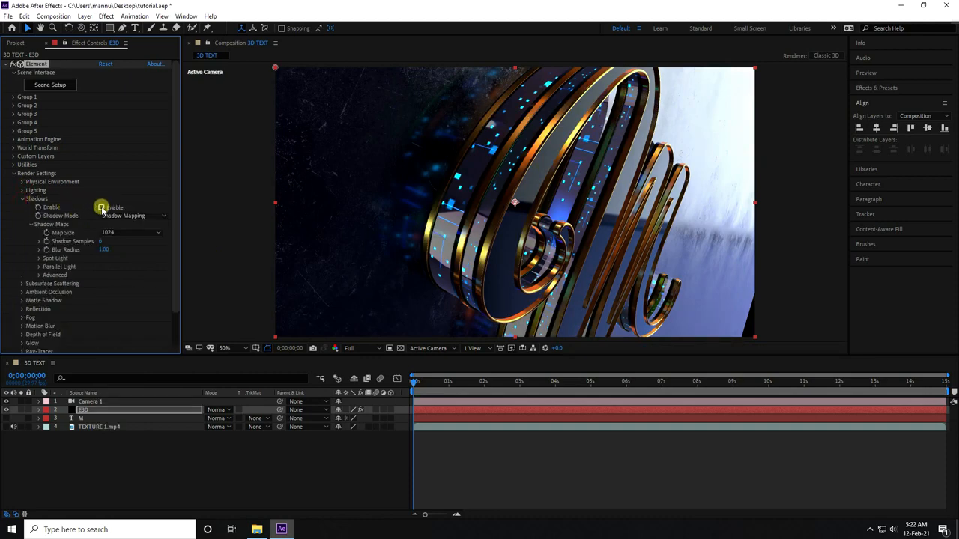
left_click(21, 199)
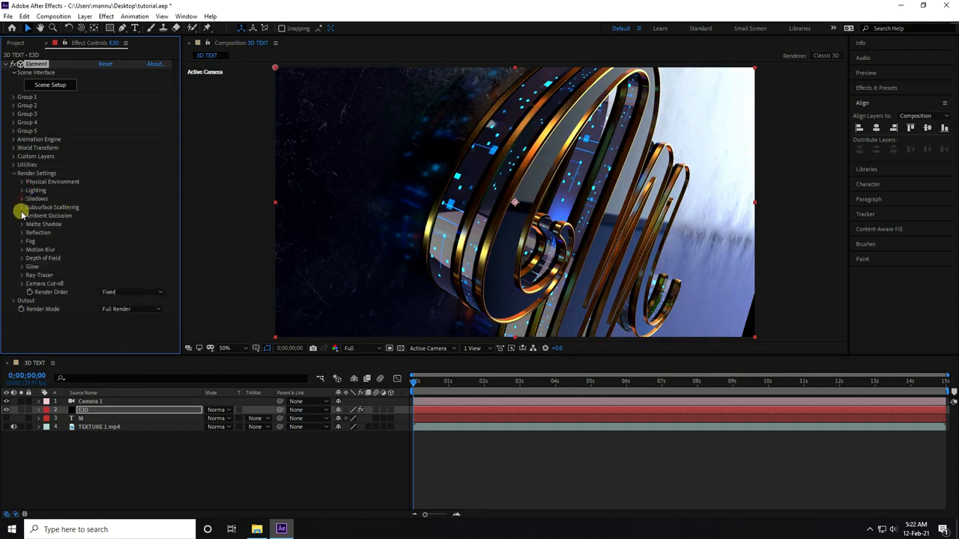
left_click(22, 217)
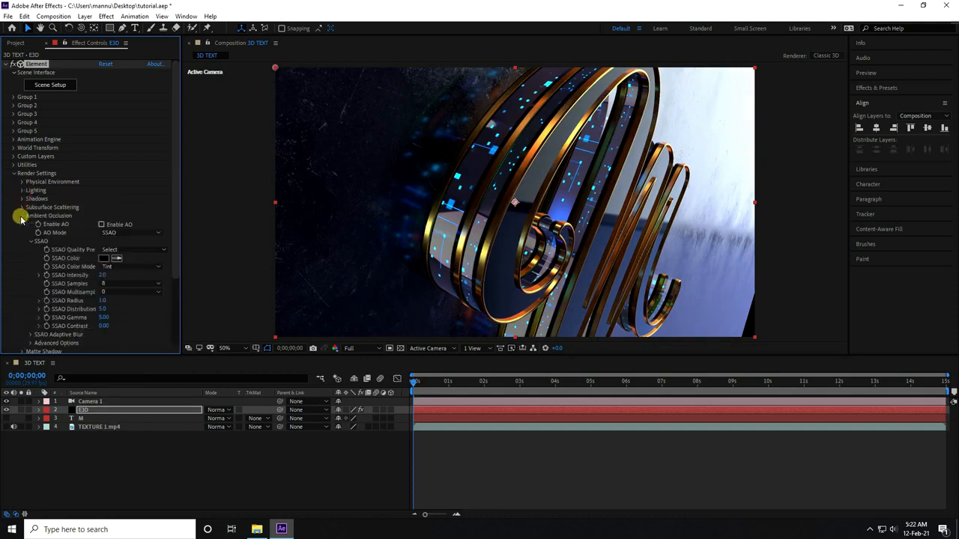
left_click(101, 225)
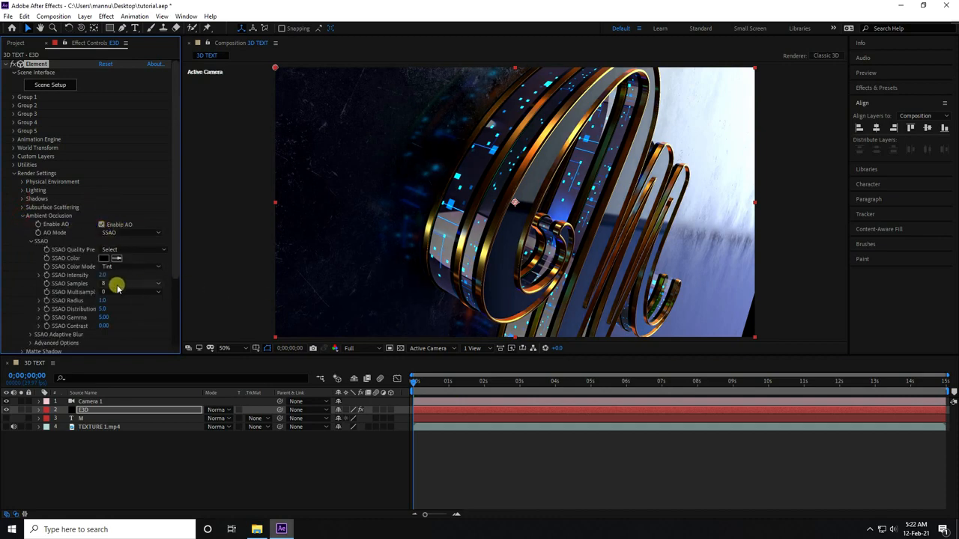
left_click(111, 250)
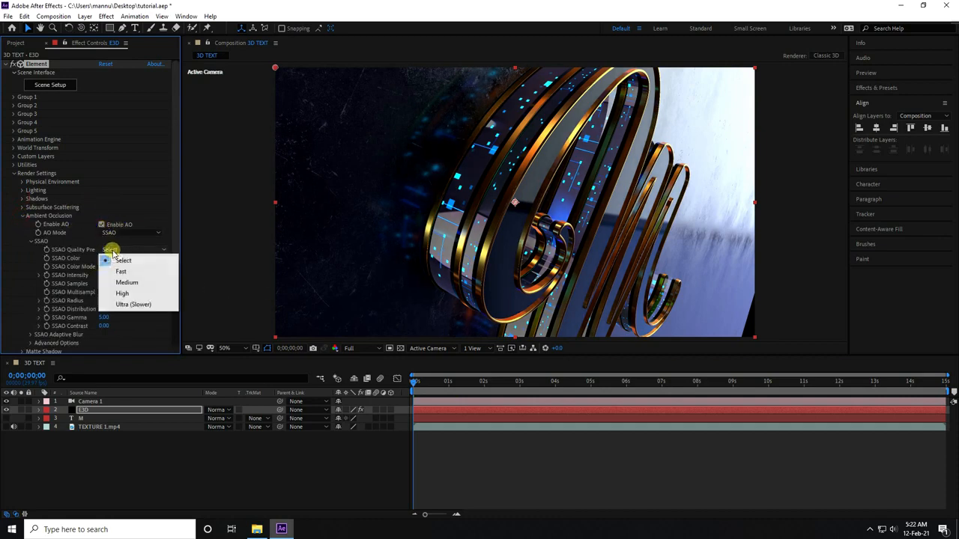
left_click(146, 294)
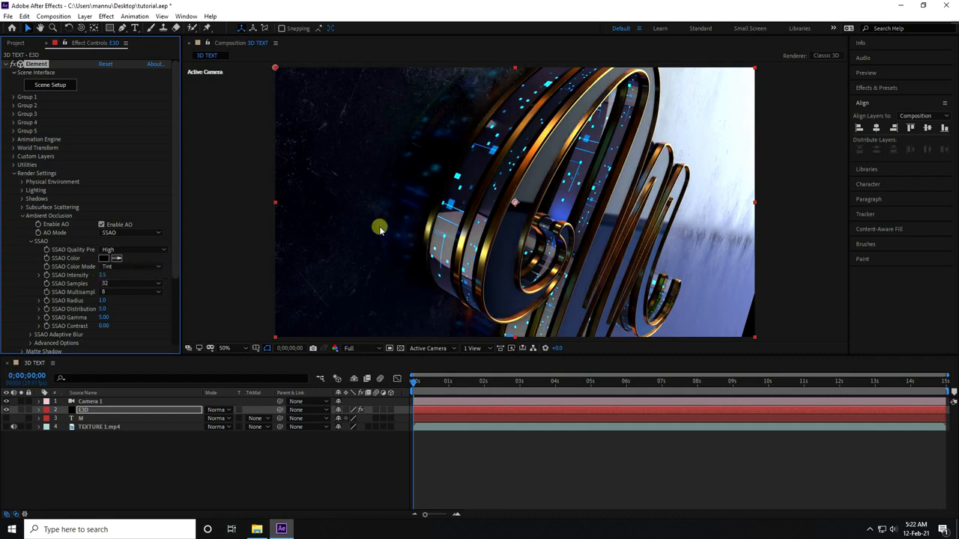
left_click(22, 216)
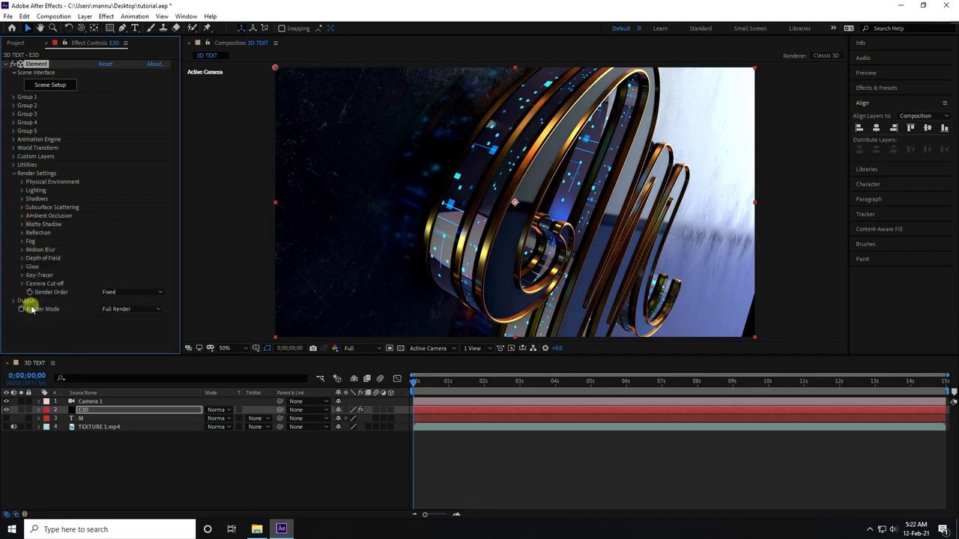
left_click(22, 174)
Step: Duplicate the E3D layer and set the upper copy's Element output to show only the Illumination pass
left_click(84, 411)
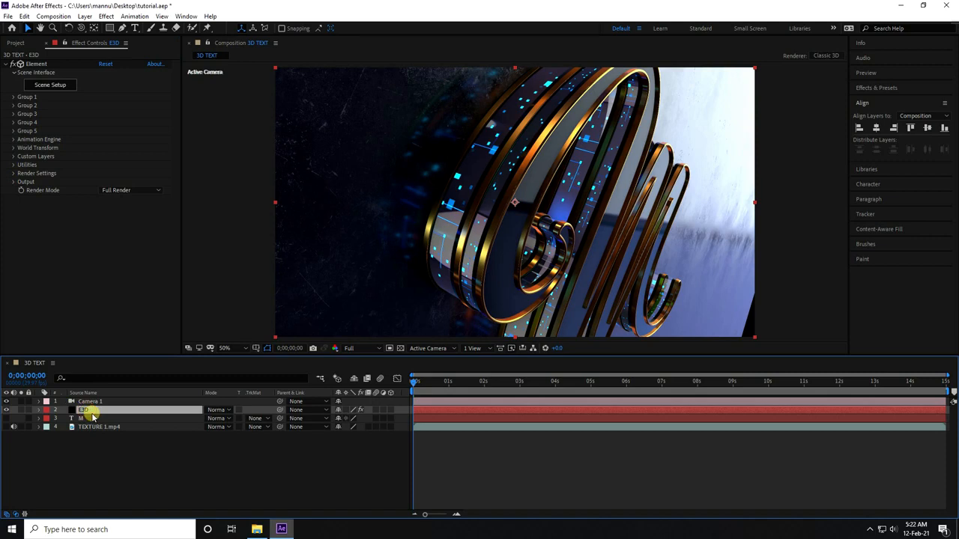
key("ctrl+d")
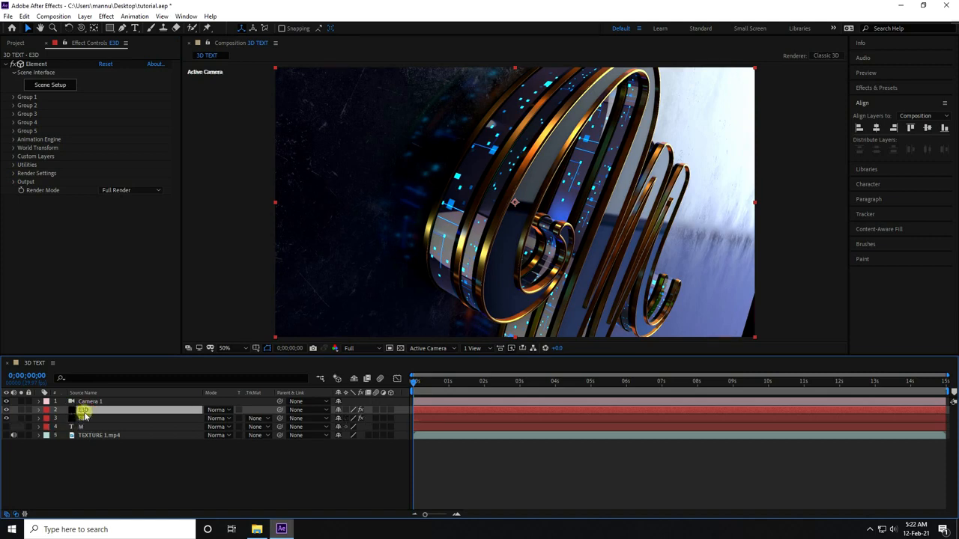
left_click(14, 183)
left_click(129, 191)
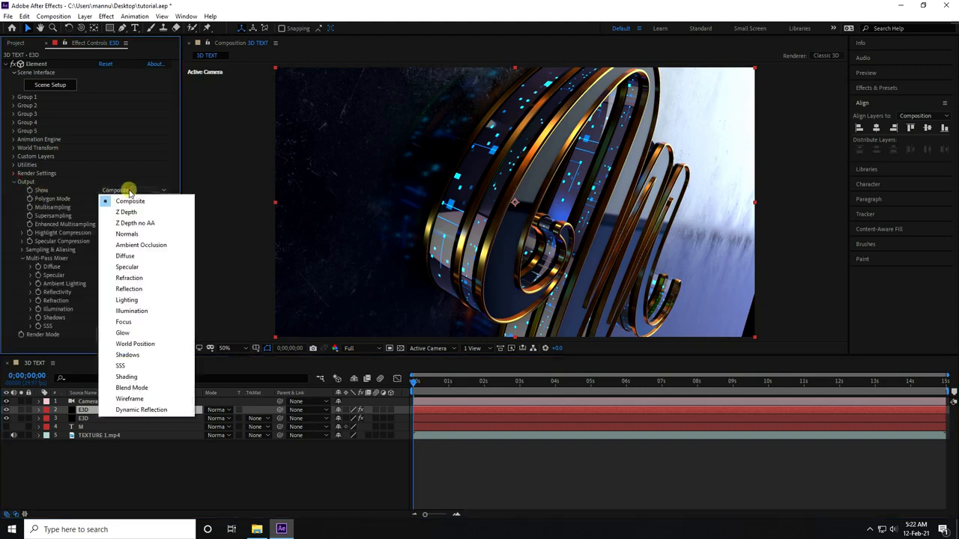
left_click(131, 311)
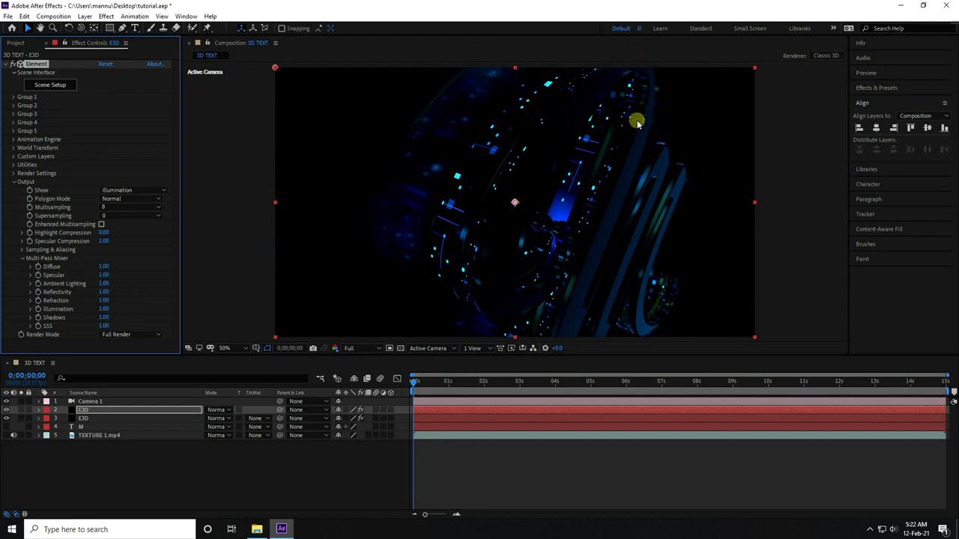
Step: Set the blending mode of the illumination-only E3D layer to Screen
left_click(87, 412)
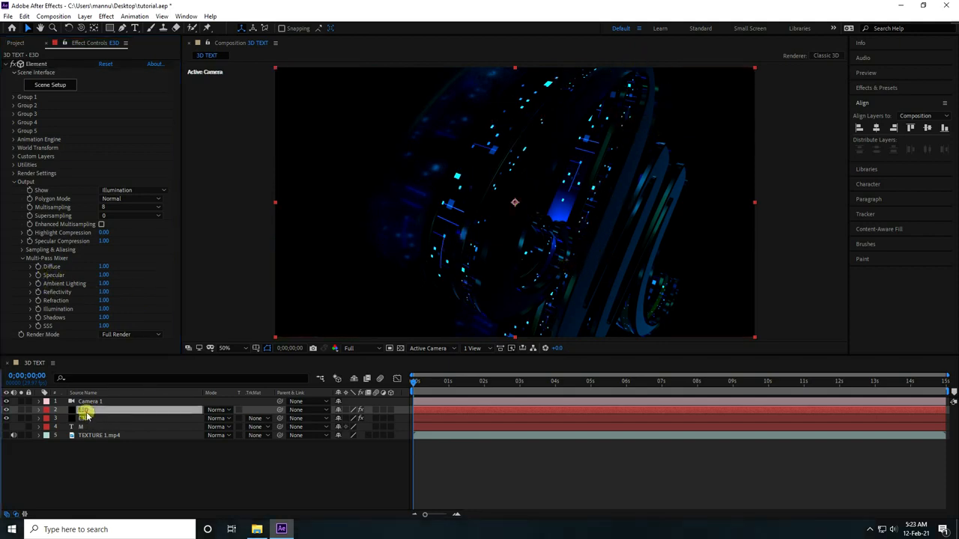
left_click(224, 410)
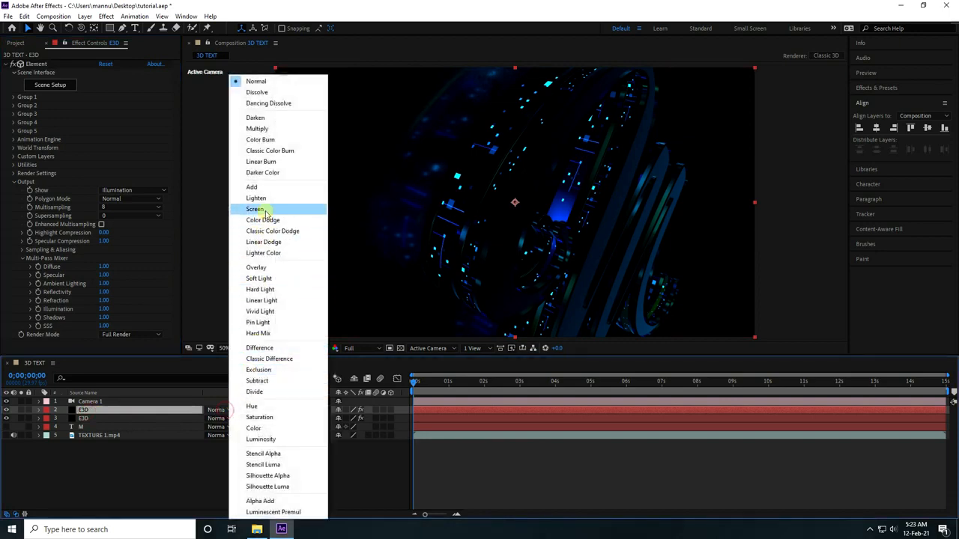
left_click(253, 210)
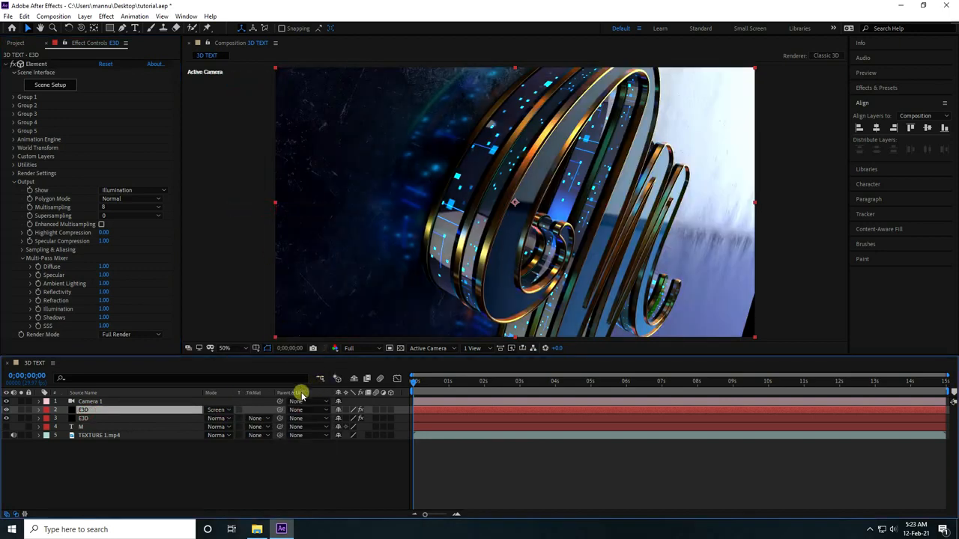
Step: Find the Stylize Glow effect by searching for "glow" and apply it to the upper E3D layer
left_click(875, 88)
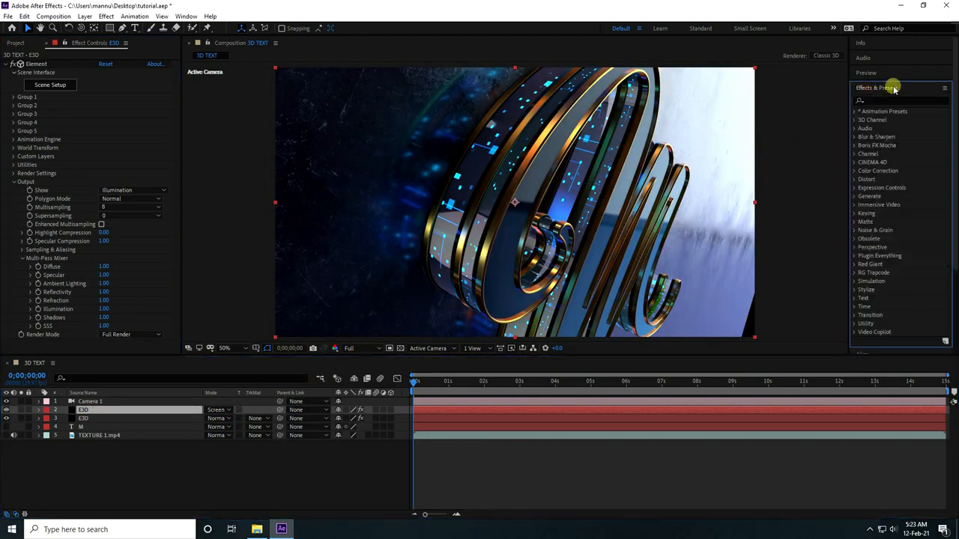
left_click(884, 102)
type("glow")
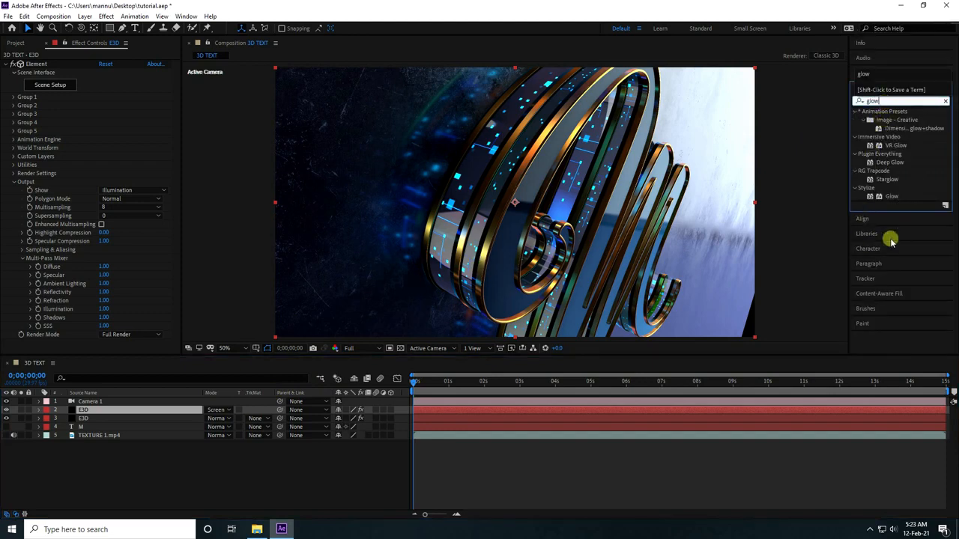
left_click_drag(885, 196, 91, 412)
Step: Set Glow to threshold 40%, radius 200 and intensity 4, and add a second Glow with threshold 100%, radius 100 and intensity 2
scroll(11, 170, "up", 3)
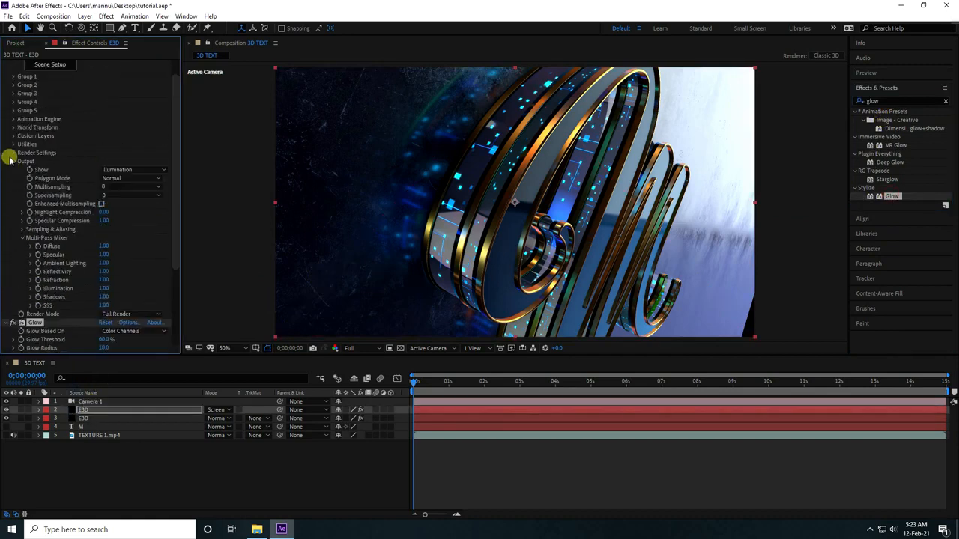
left_click(14, 162)
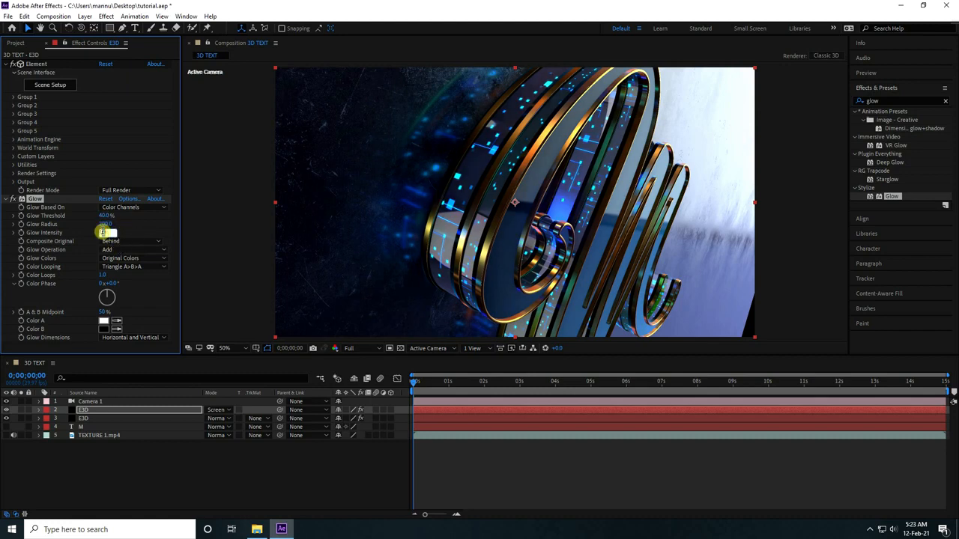
key("Return")
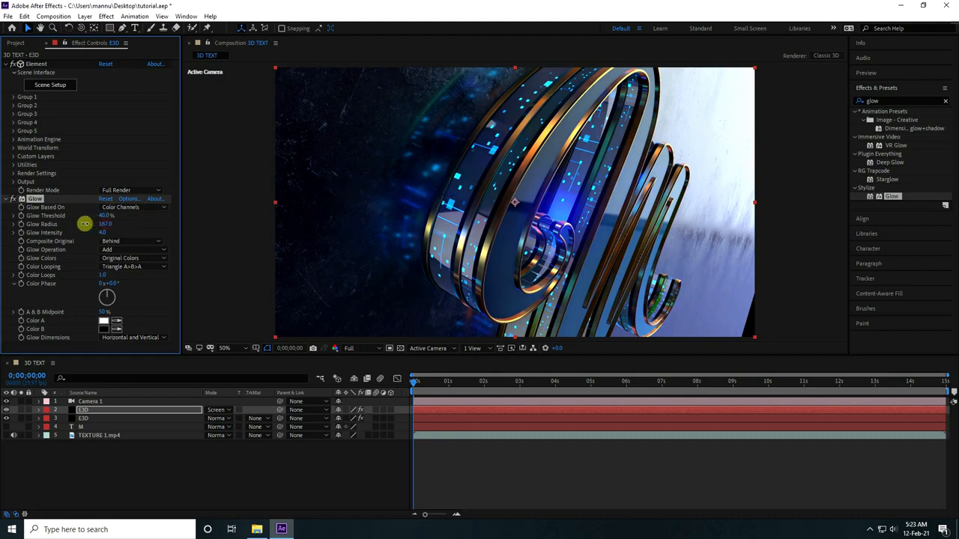
left_click_drag(84, 224, 51, 227)
left_click_drag(893, 196, 89, 414)
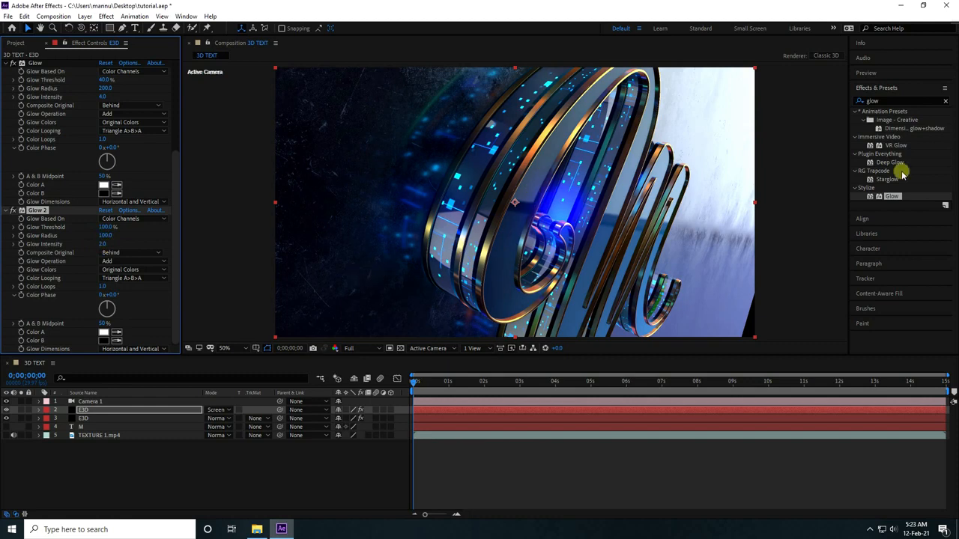
Step: Apply the Color Correction Exposure effect to the upper E3D layer and set its Master exposure to 2.00
left_click(888, 100)
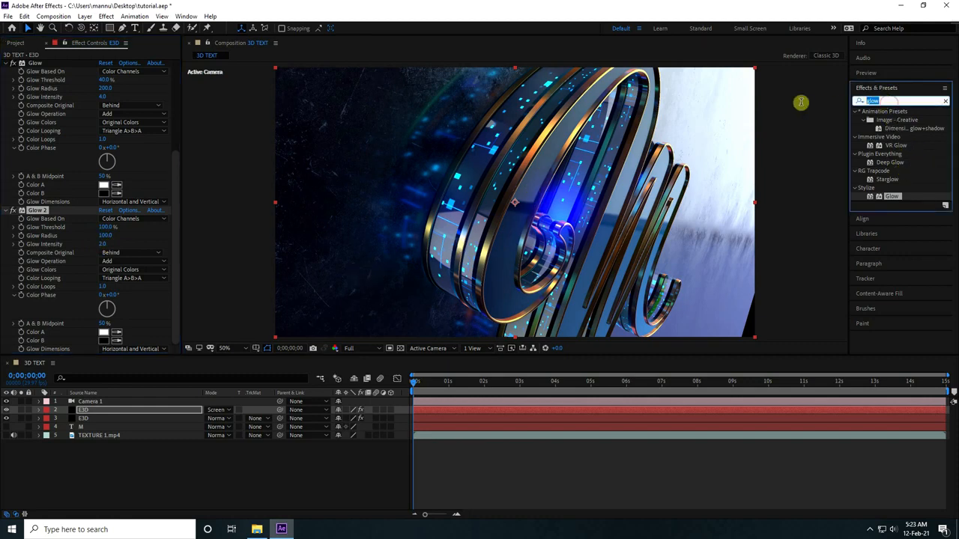
type("exp")
left_click_drag(897, 276, 156, 412)
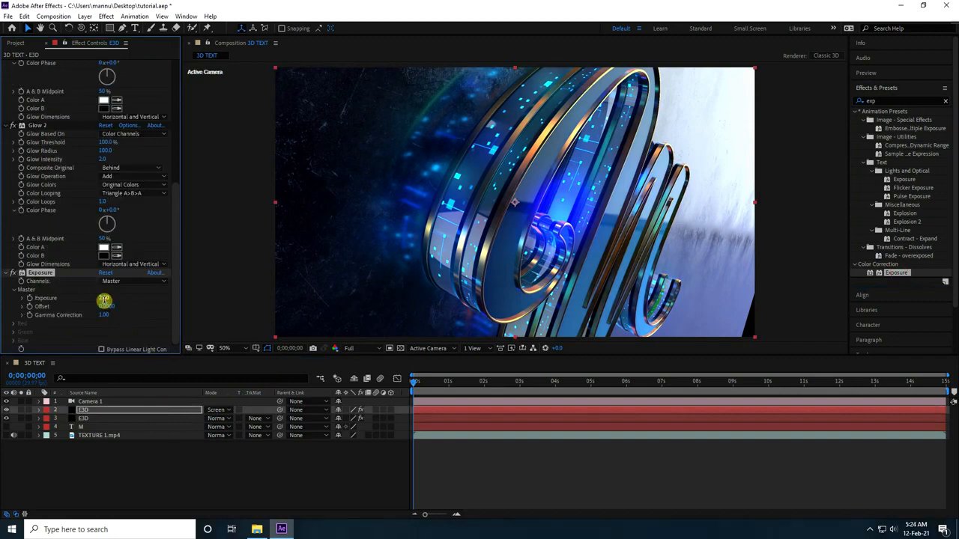
Step: Apply the Color Correction Curves effect to the upper E3D layer and bend its RGB curve into a contrast-boosting S-curve
left_click(129, 414)
left_click(893, 274)
left_click(873, 100)
type("cur")
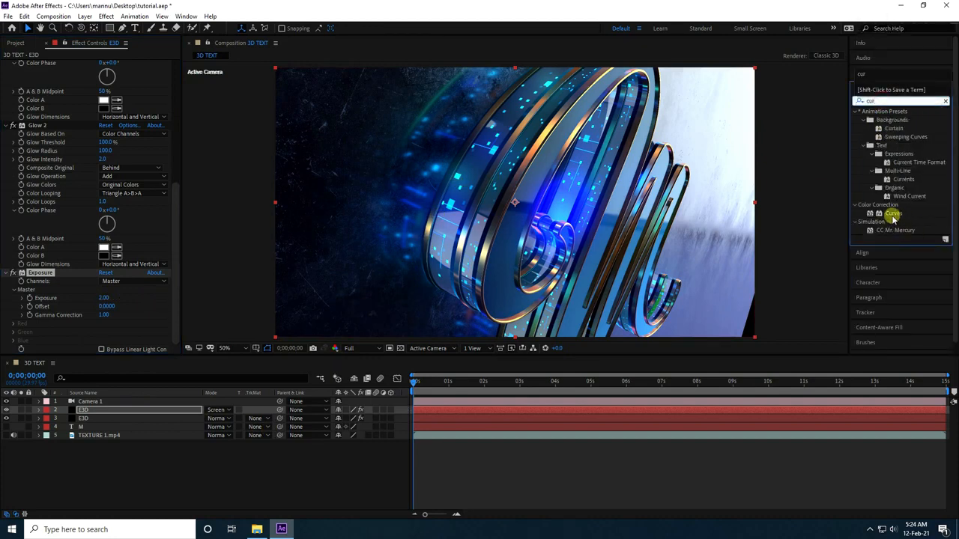
left_click_drag(893, 217, 133, 409)
left_click_drag(113, 233, 104, 235)
left_click_drag(51, 289, 72, 287)
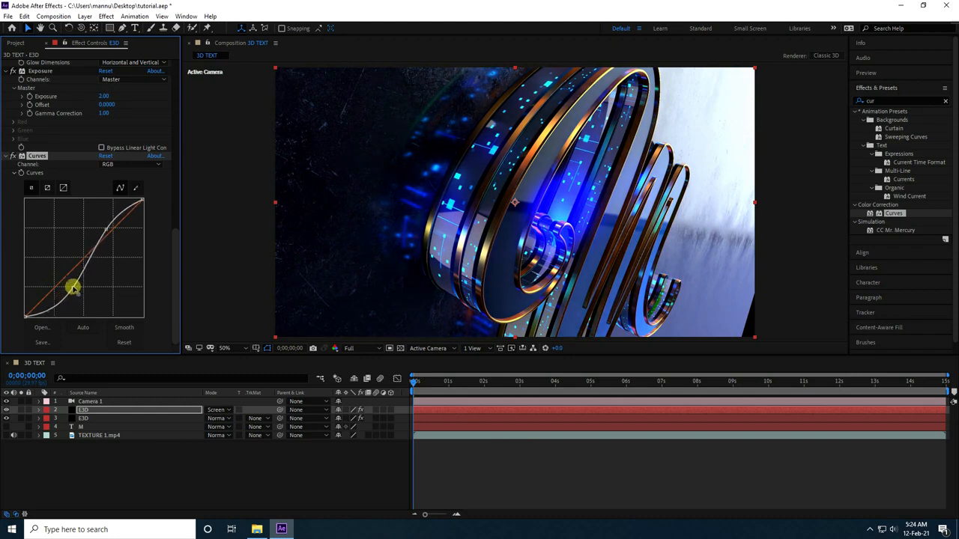
left_click_drag(108, 225, 110, 225)
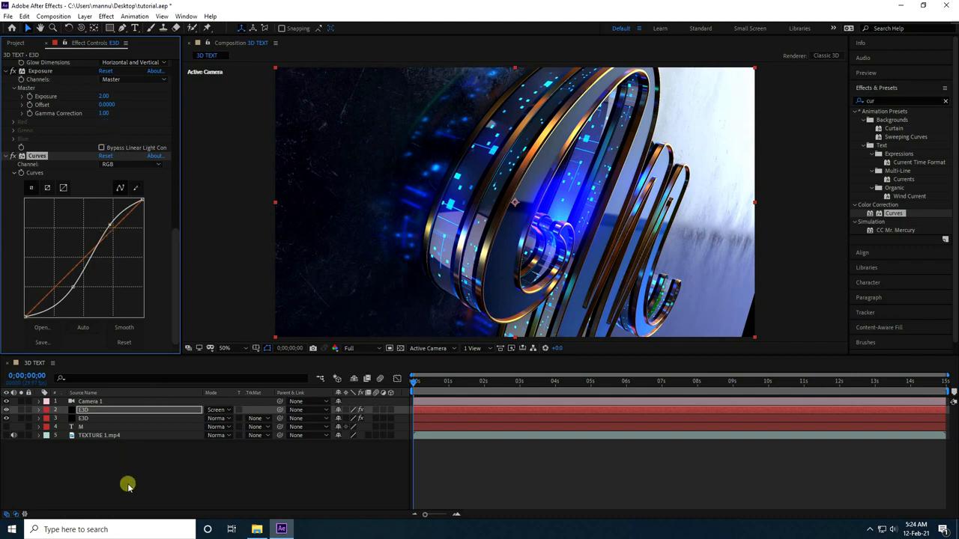
Step: Turn on Depth of Field in Camera 1's options and set its Zoom to 2000 pixels
left_click(81, 402)
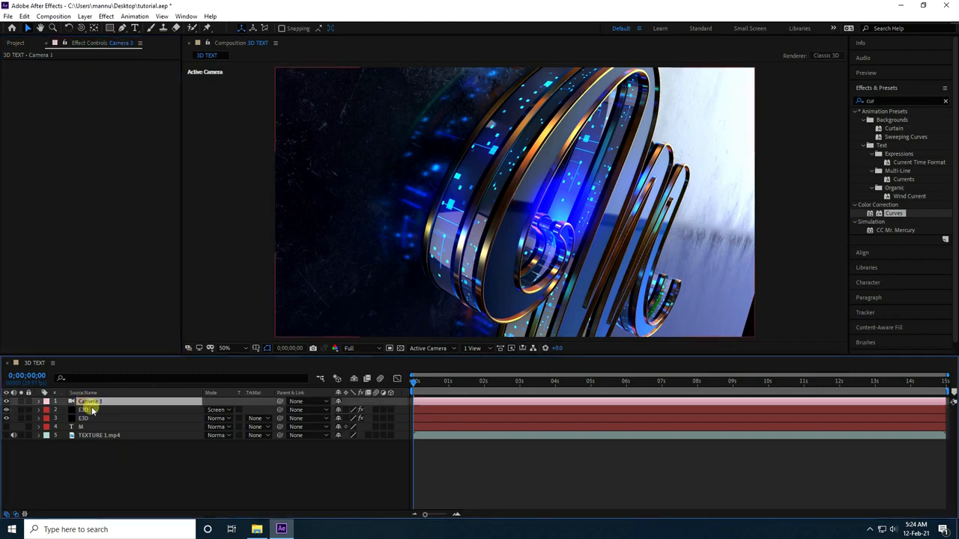
left_click(39, 401)
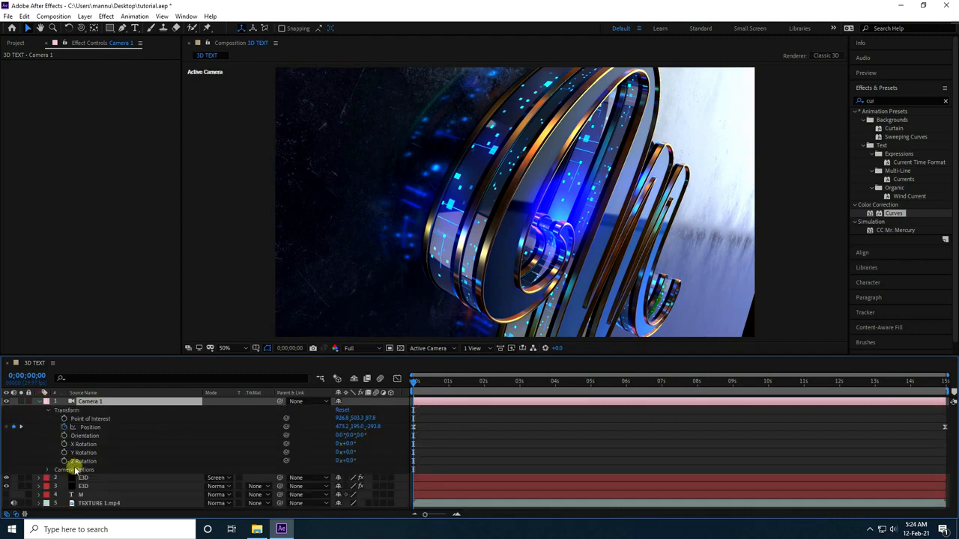
left_click(48, 411)
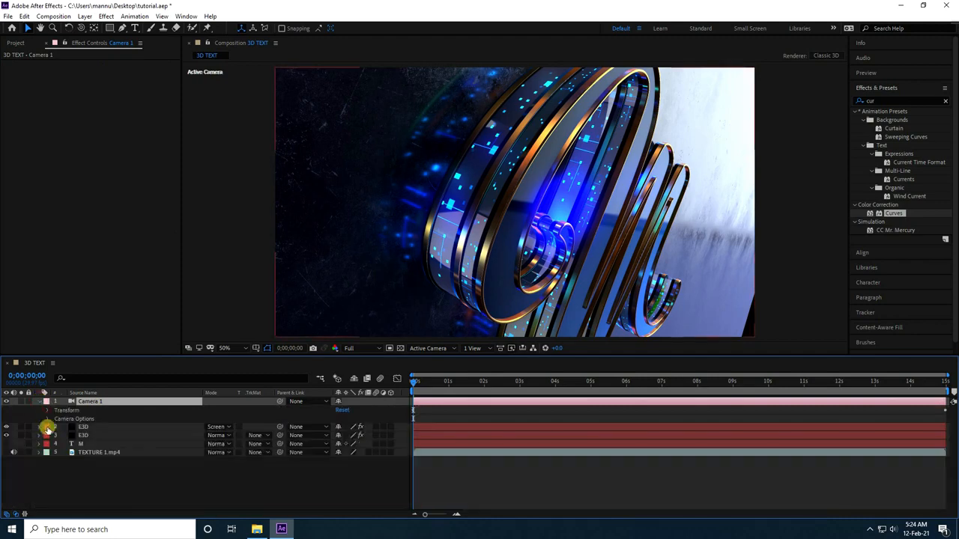
left_click(48, 418)
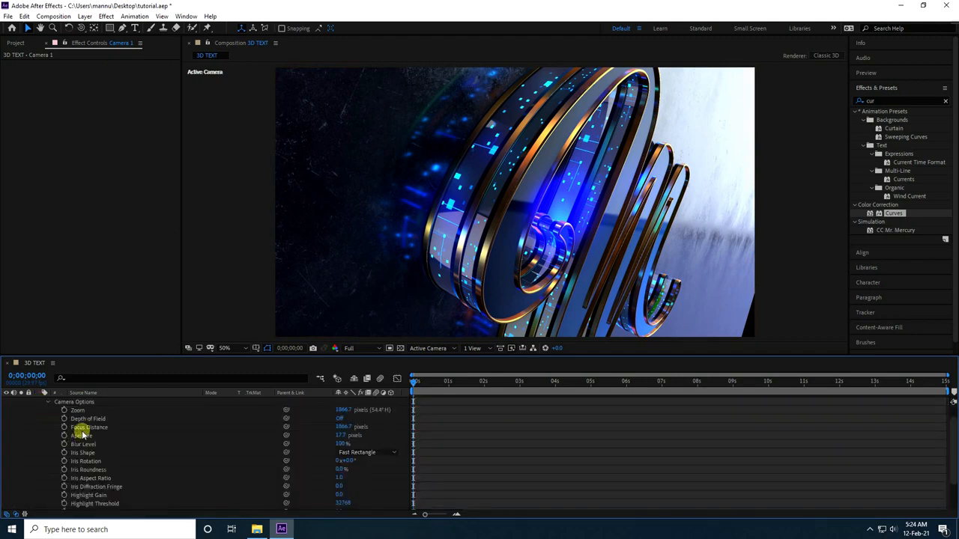
left_click(339, 418)
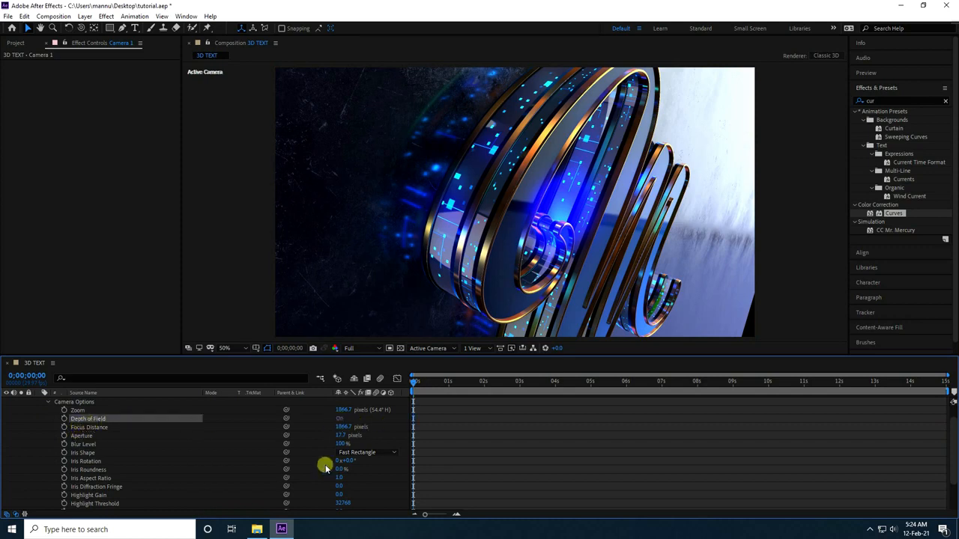
left_click(344, 410)
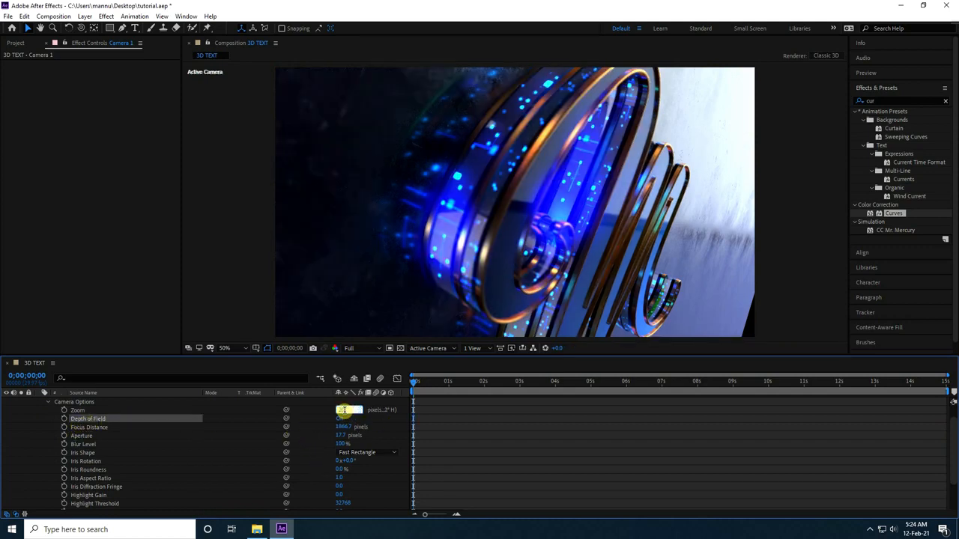
key("Return")
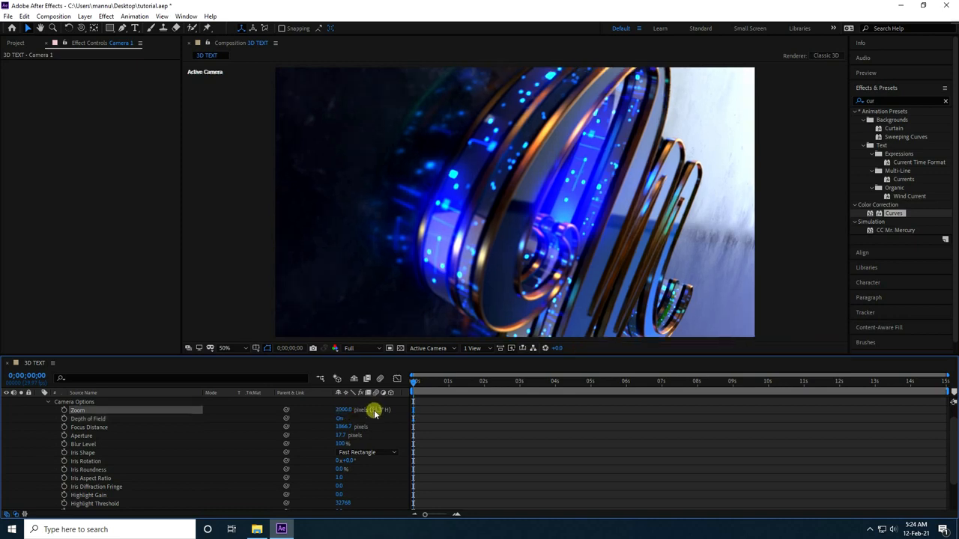
Step: Dolly Camera 1 closer to the M logo at the start of the composition
left_click(93, 28)
left_click_drag(87, 30, 122, 58)
left_click_drag(509, 234, 511, 221)
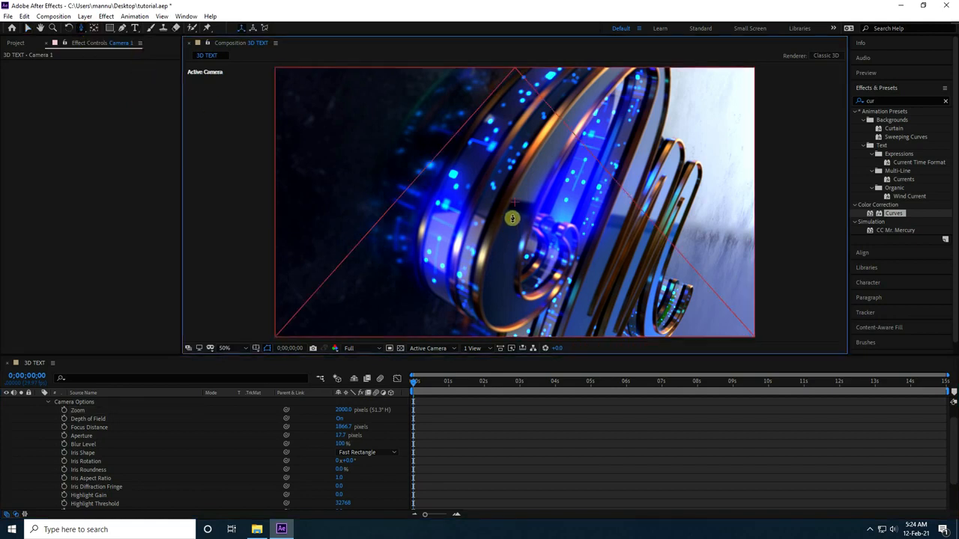
left_click_drag(510, 226, 486, 259)
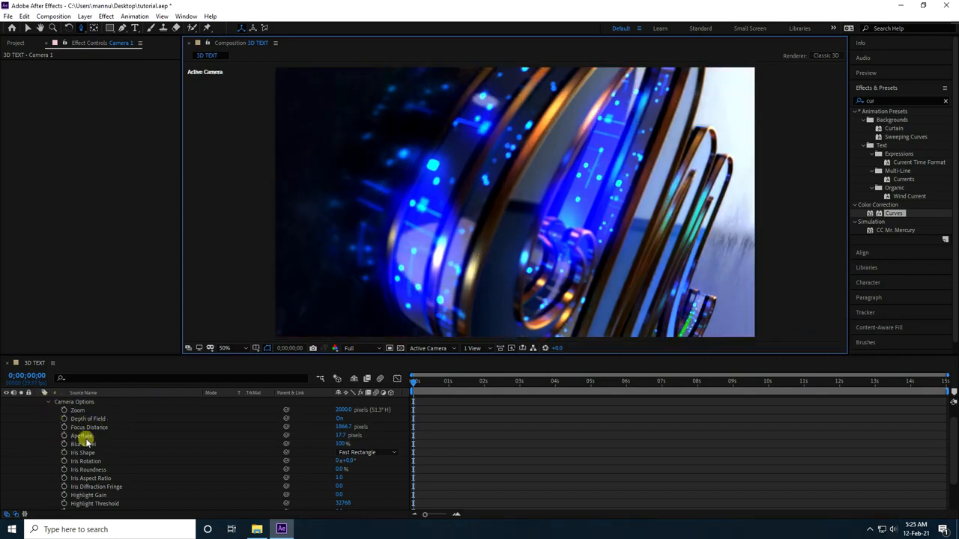
Step: Set Camera 1's Aperture to 200 pixels and enable keyframing for Focus Distance at 0 seconds
left_click(341, 435)
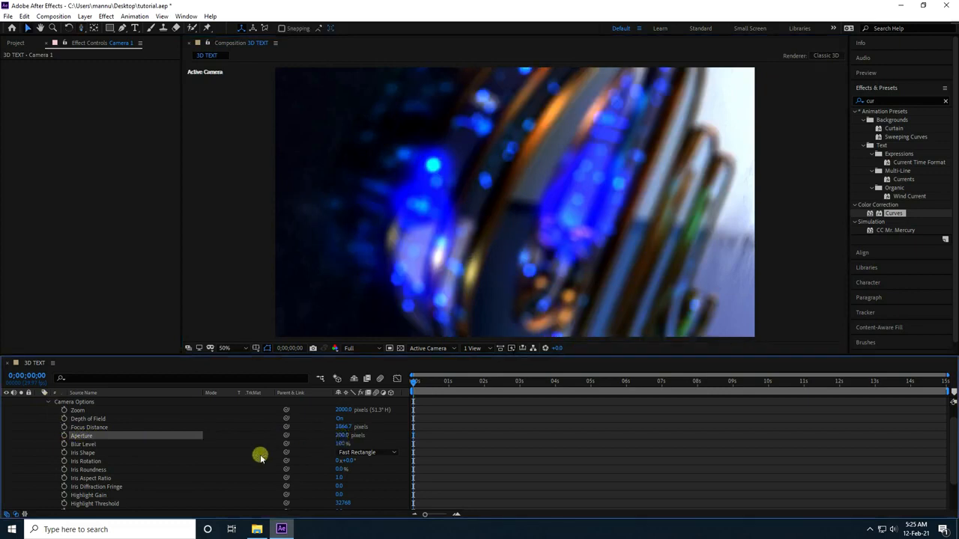
left_click(64, 427)
scroll(63, 434, "up", 1)
left_click(87, 403)
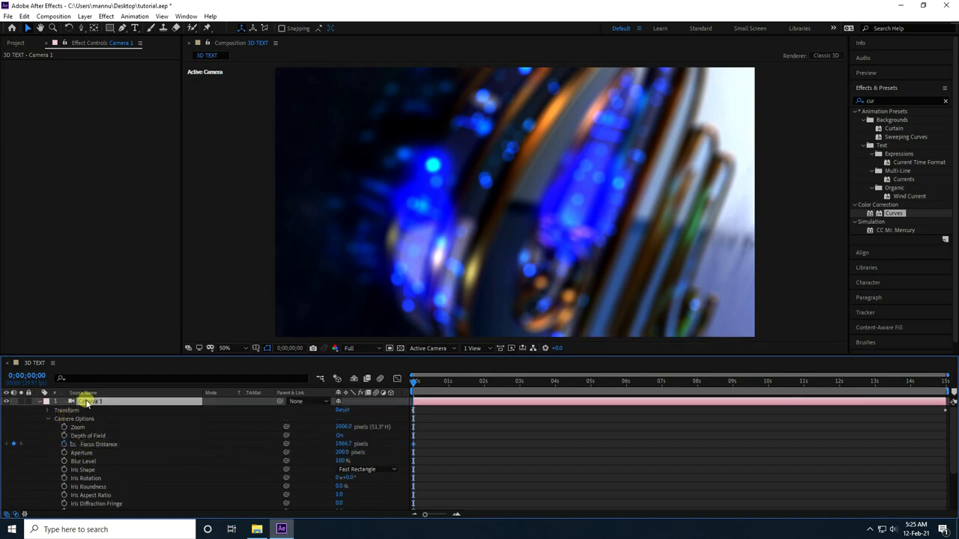
left_click(50, 421)
left_click(39, 401)
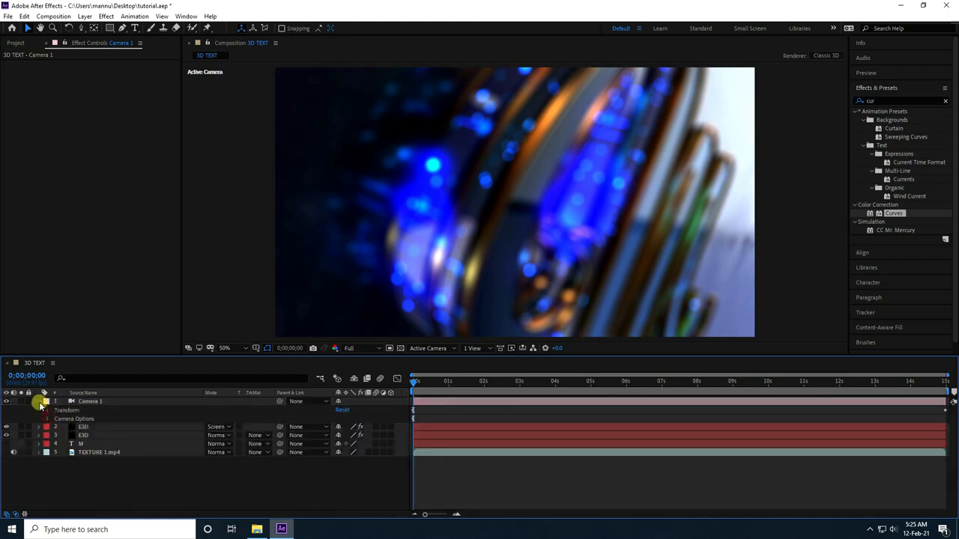
Step: Show only Camera 1's keyframed properties and set Focus Distance to 300 pixels at 0 seconds
left_click(79, 402)
key("u")
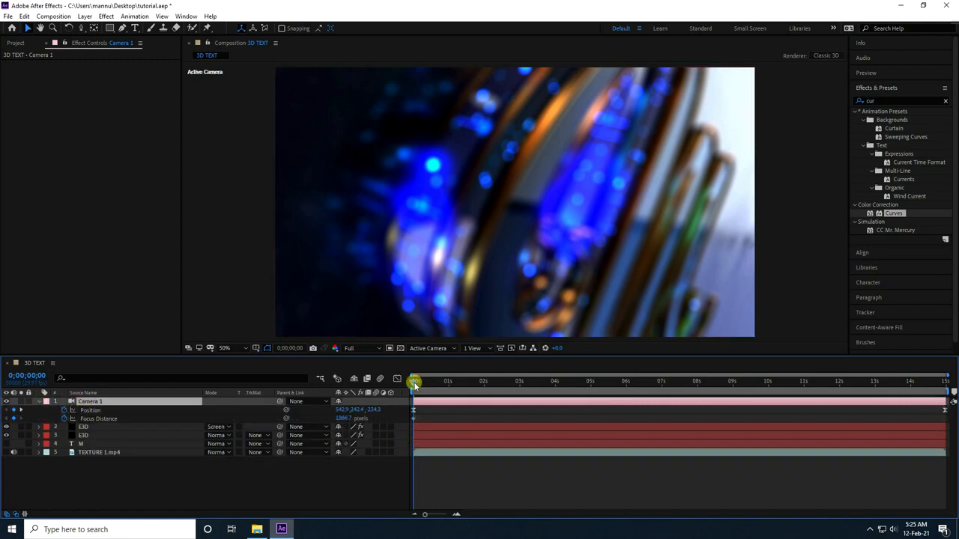
left_click(346, 418)
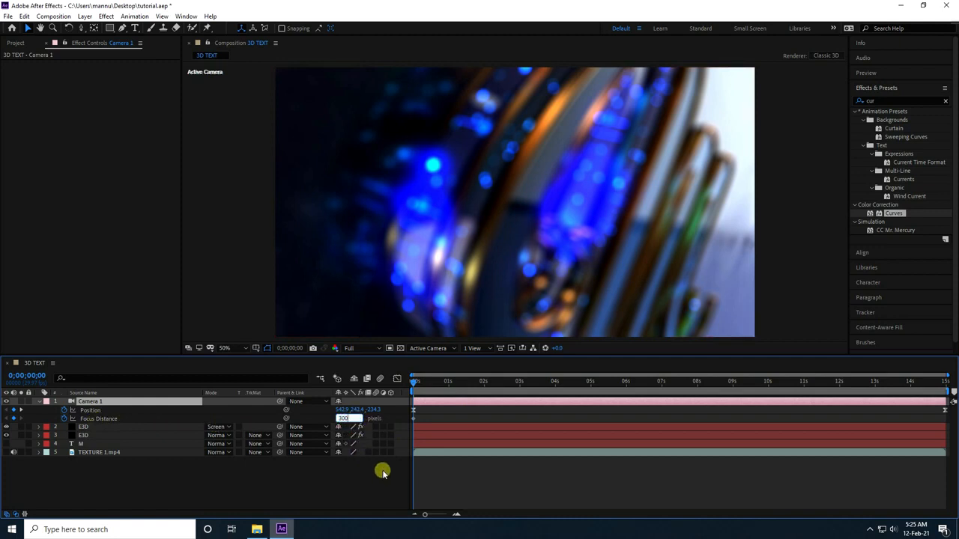
key("Return")
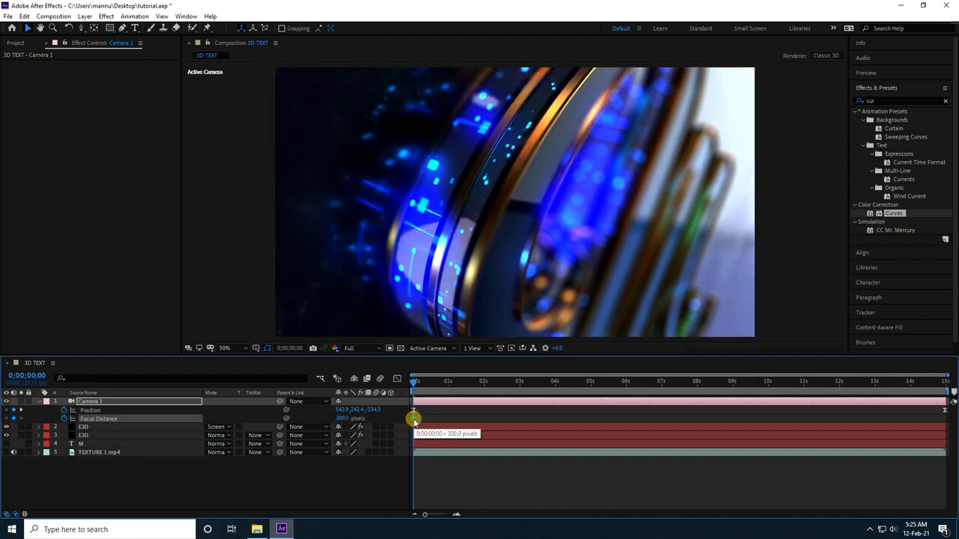
Step: Add Focus Distance keyframes of 280 pixels at 3 seconds and 200 pixels at 6 seconds
left_click_drag(415, 387, 522, 411)
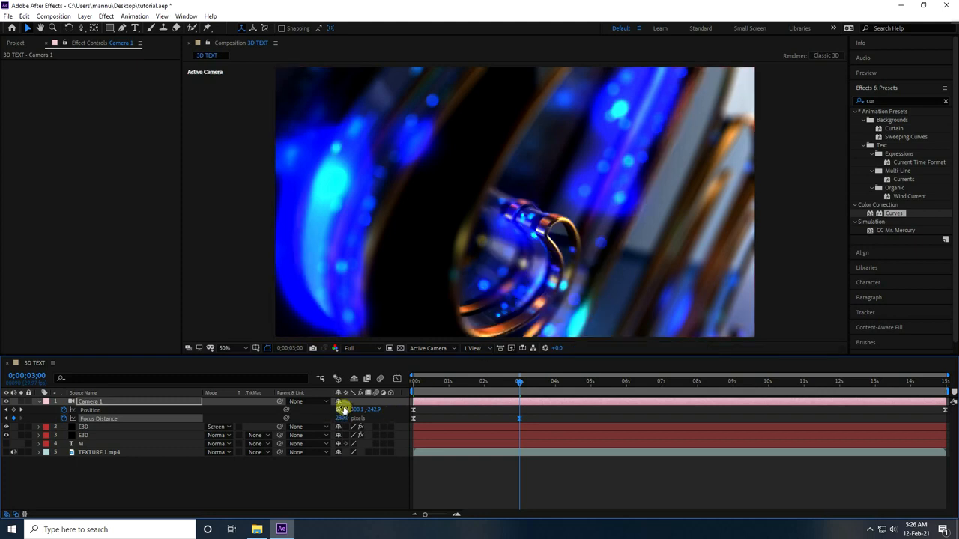
left_click_drag(520, 383, 628, 395)
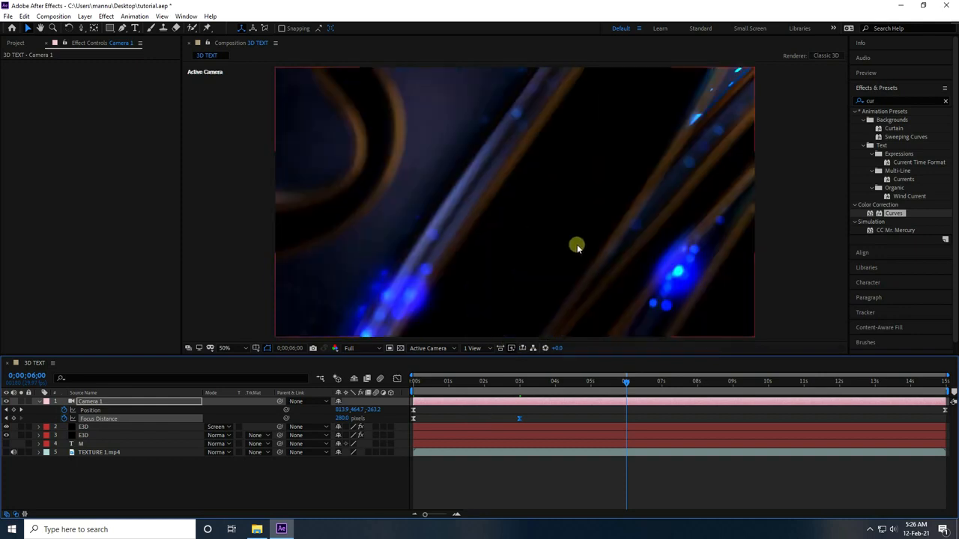
left_click(341, 418)
scroll(345, 418, "down", 3)
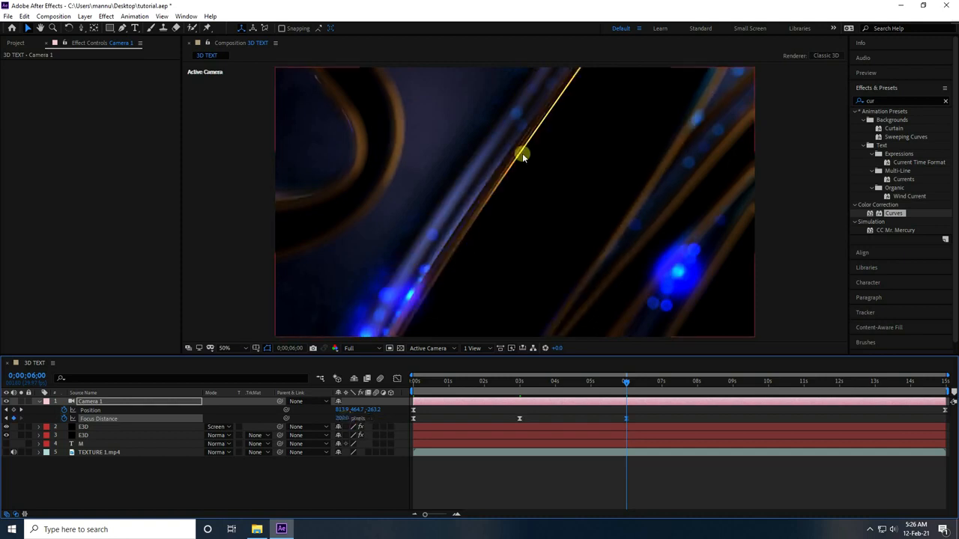
Step: Add Focus Distance keyframes of 300 pixels at 0;00;10;01 and 400 pixels at 13 seconds
left_click_drag(629, 385, 771, 402)
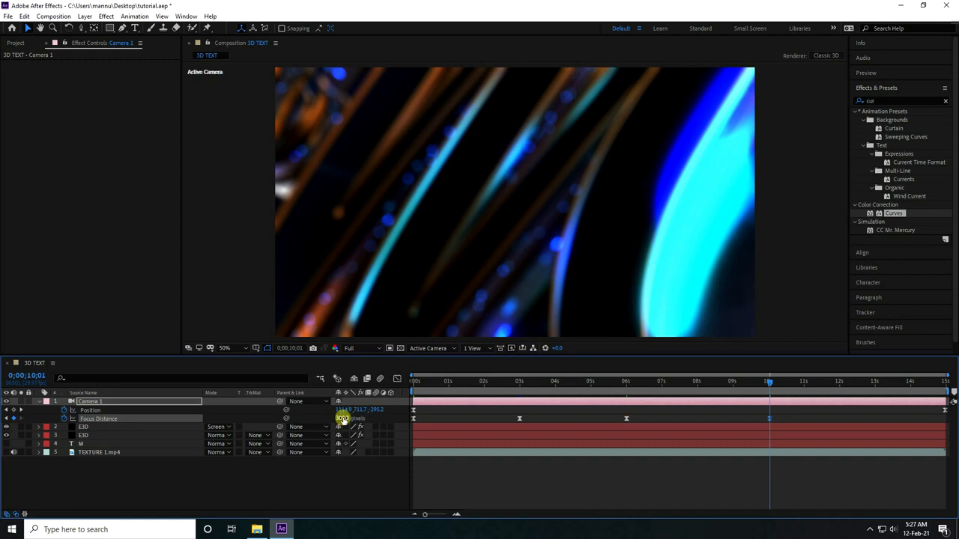
left_click_drag(343, 419, 341, 420)
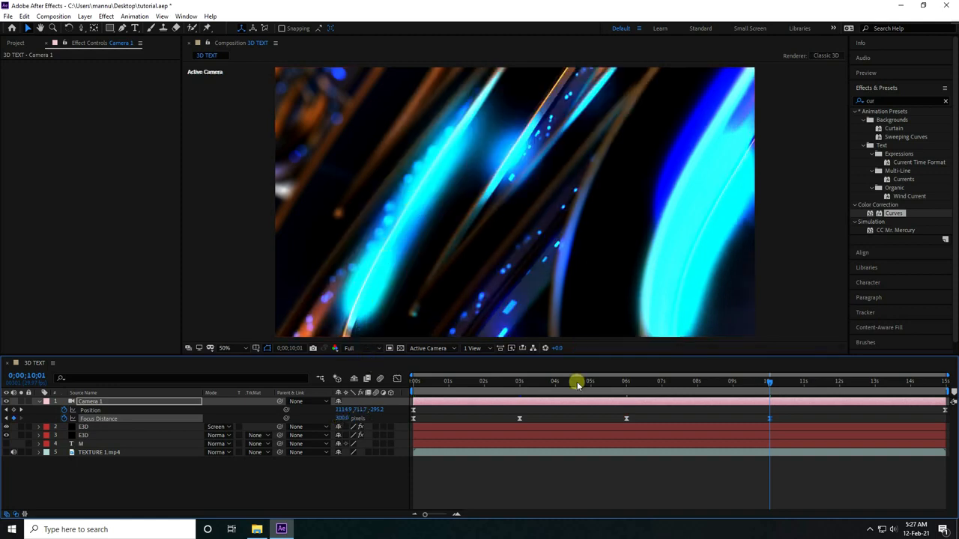
left_click_drag(781, 380, 873, 399)
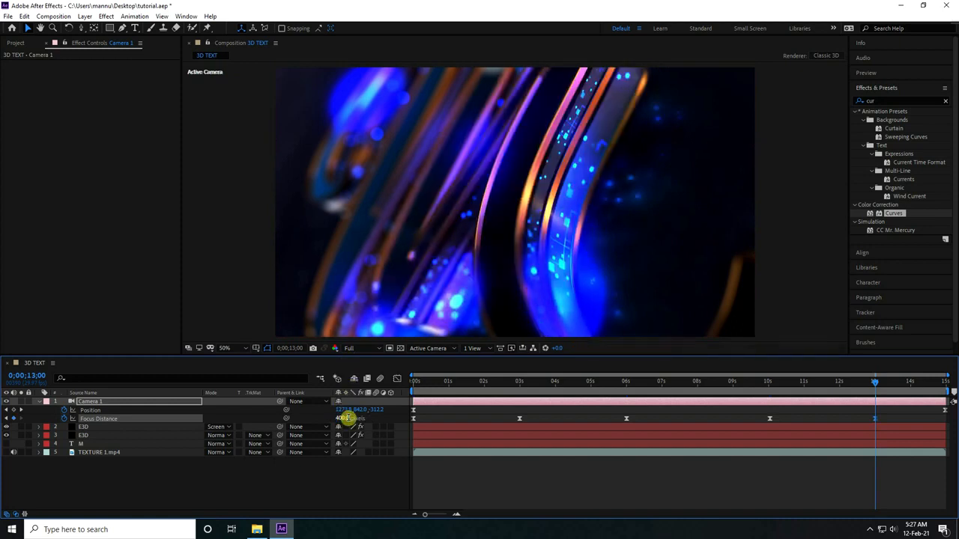
Step: Keyframe Focus Distance at 450 pixels on the final frame, 0;00;14;29, and return to the start of the composition
left_click_drag(875, 382, 900, 381)
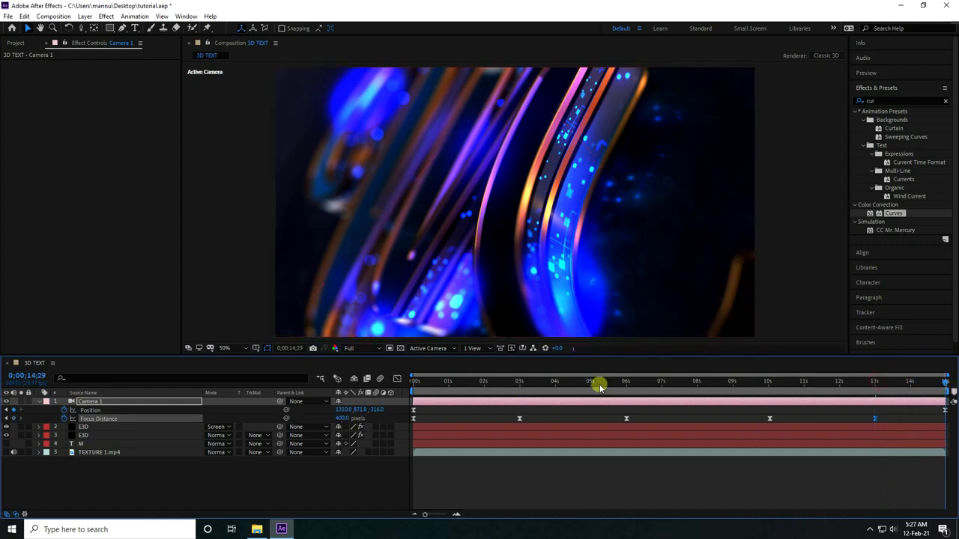
left_click_drag(346, 426, 356, 422)
left_click(345, 419)
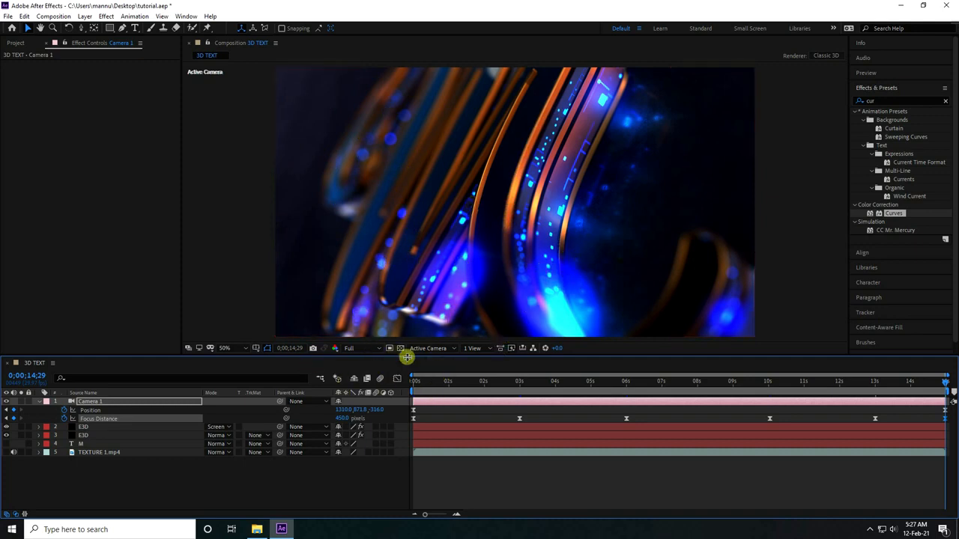
left_click(415, 382)
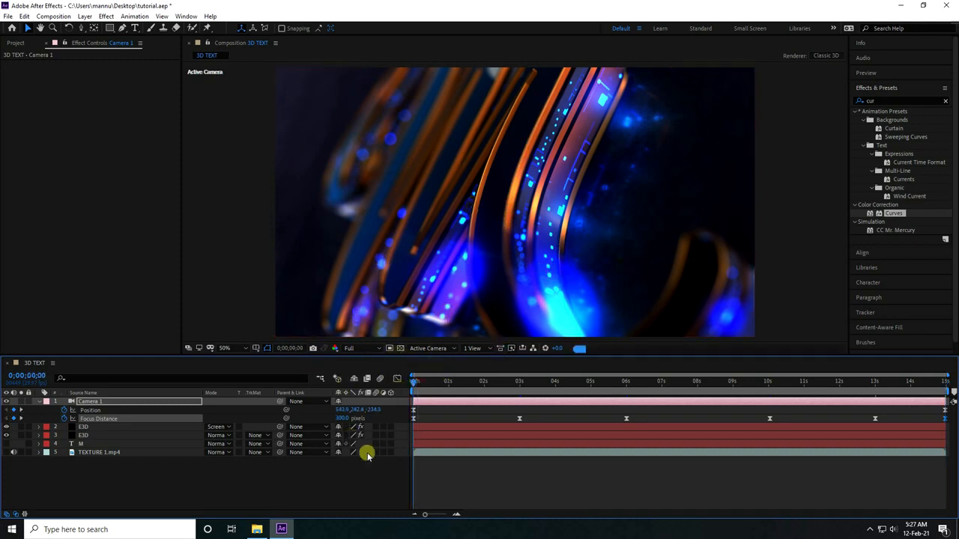